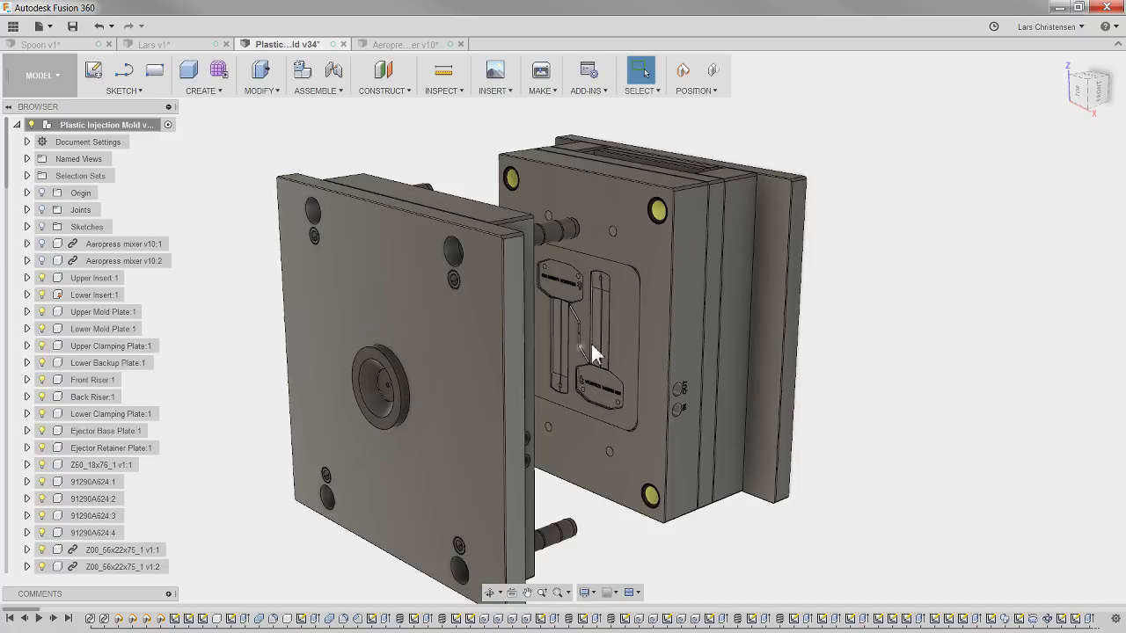
Isolate the Lower Insert component so the rest of the mold assembly is hidden
click(630, 327)
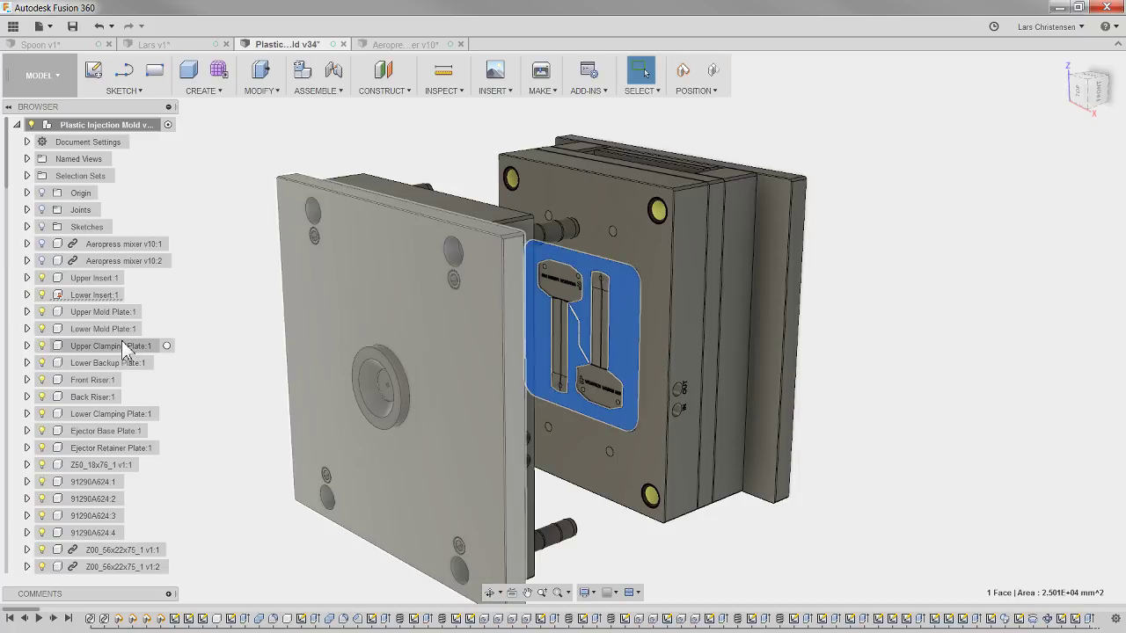
right_click(104, 301)
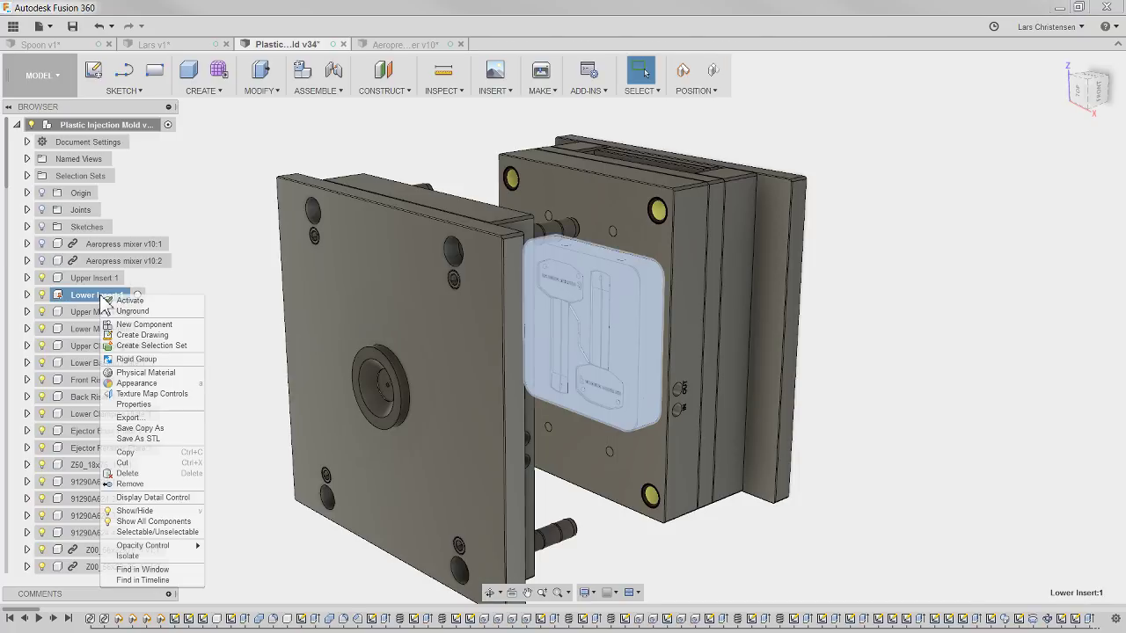
click(127, 556)
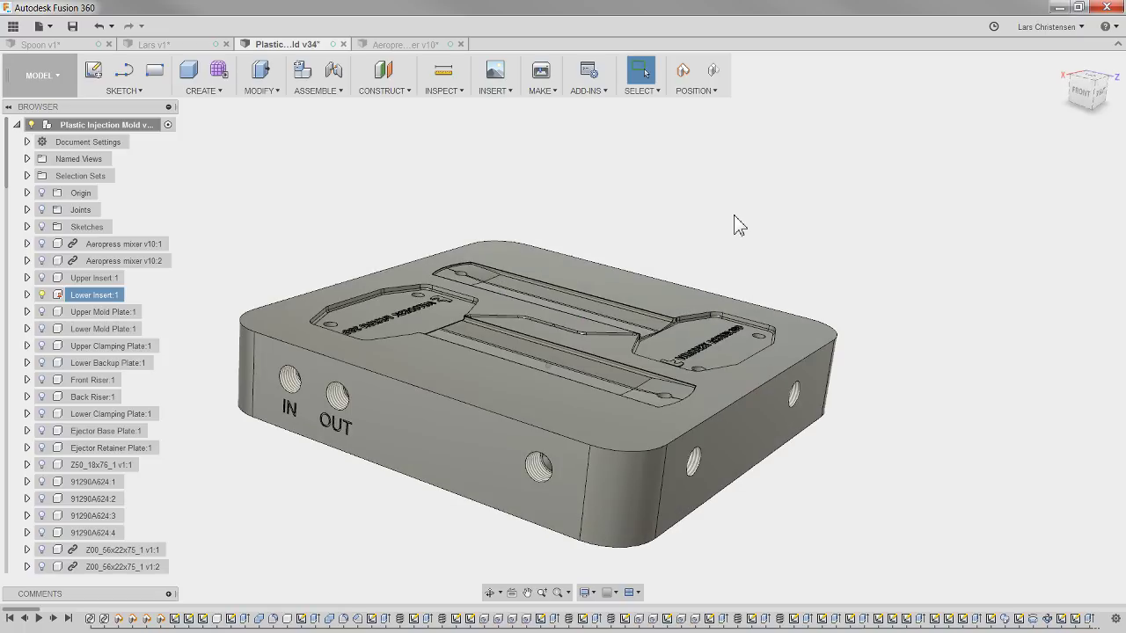
Measure the distance between the top and bottom faces of the lower insert
click(444, 71)
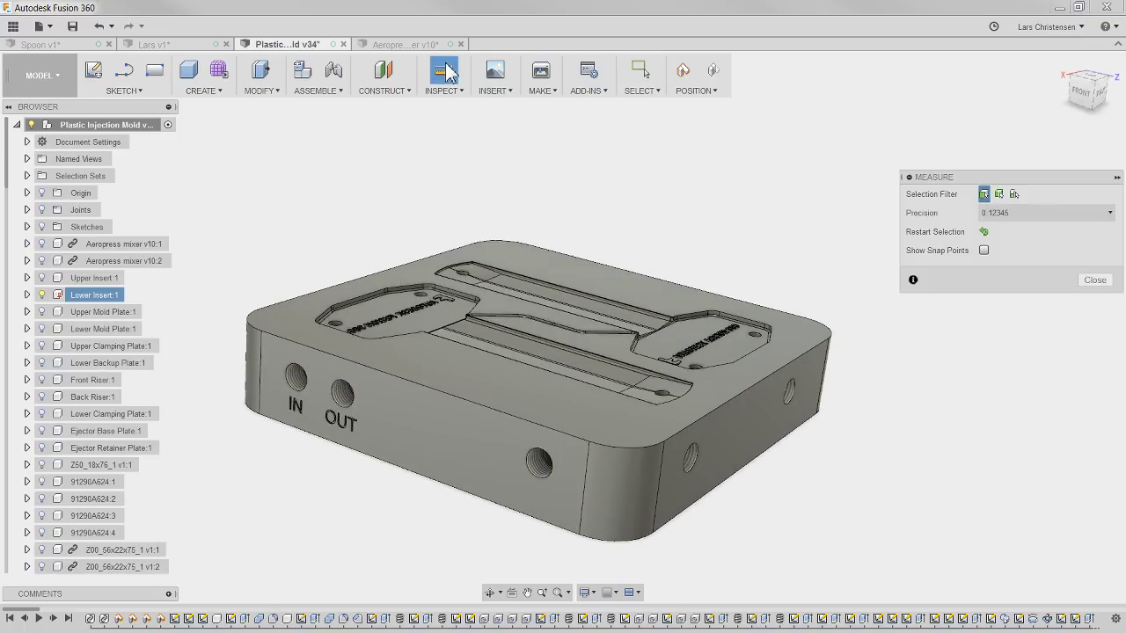
click(482, 390)
shift+middle_drag(459, 545, 488, 373)
click(488, 373)
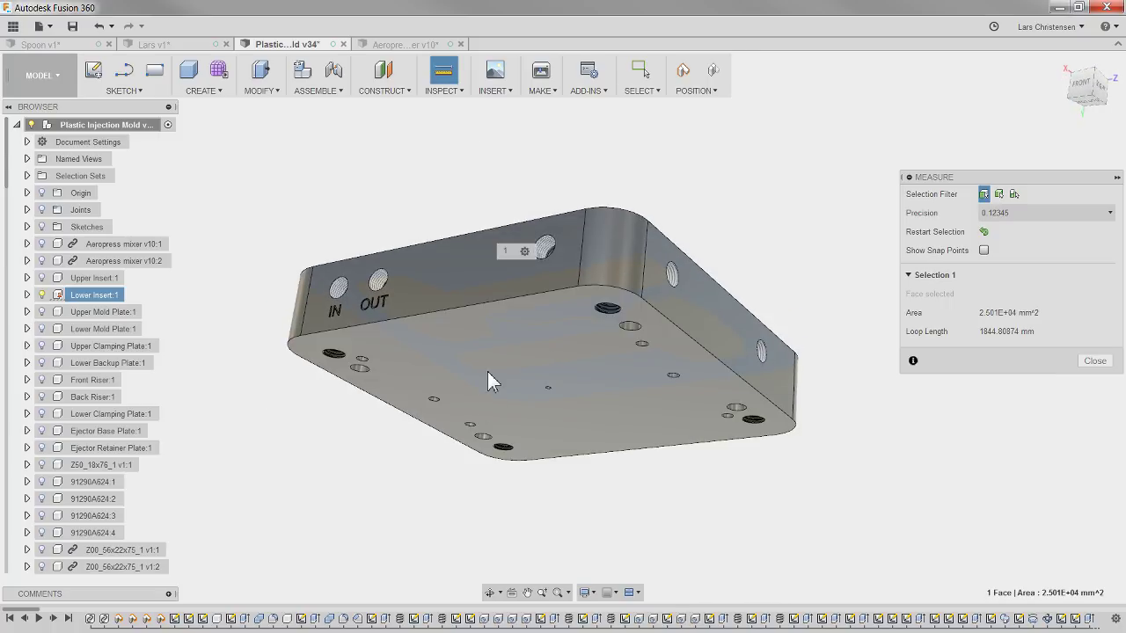
shift+middle_drag(461, 414, 426, 547)
shift+middle_drag(787, 378, 719, 438)
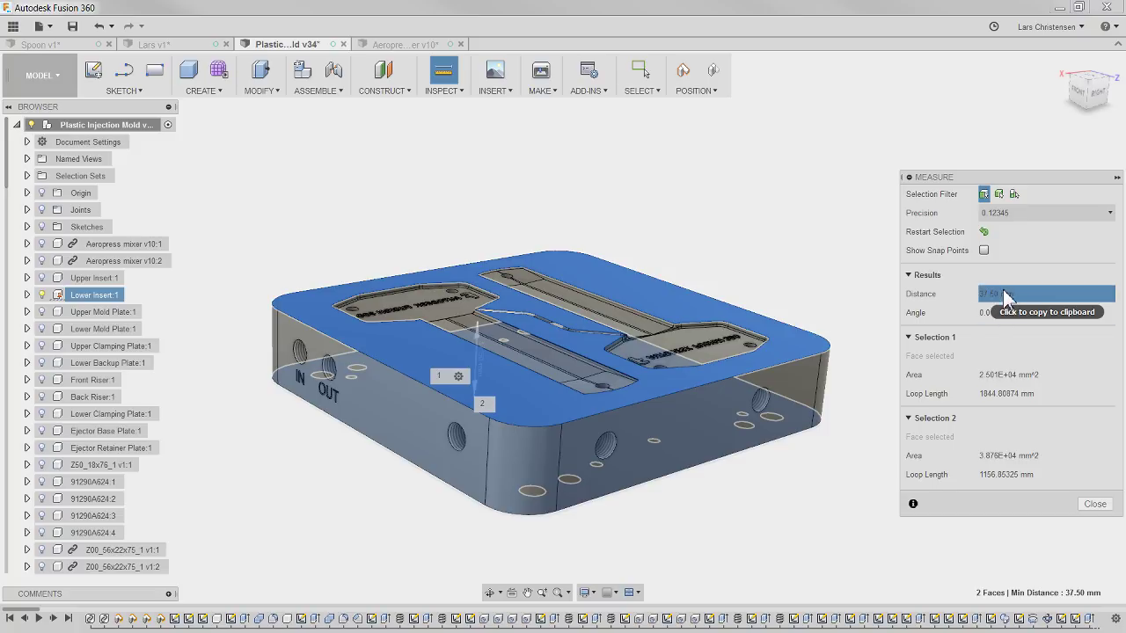
Measure between diagonally opposite corner vertices of the lower insert, one on the top and one on the bottom, with XYZ Delta displayed
click(801, 236)
shift+middle_drag(818, 300, 859, 324)
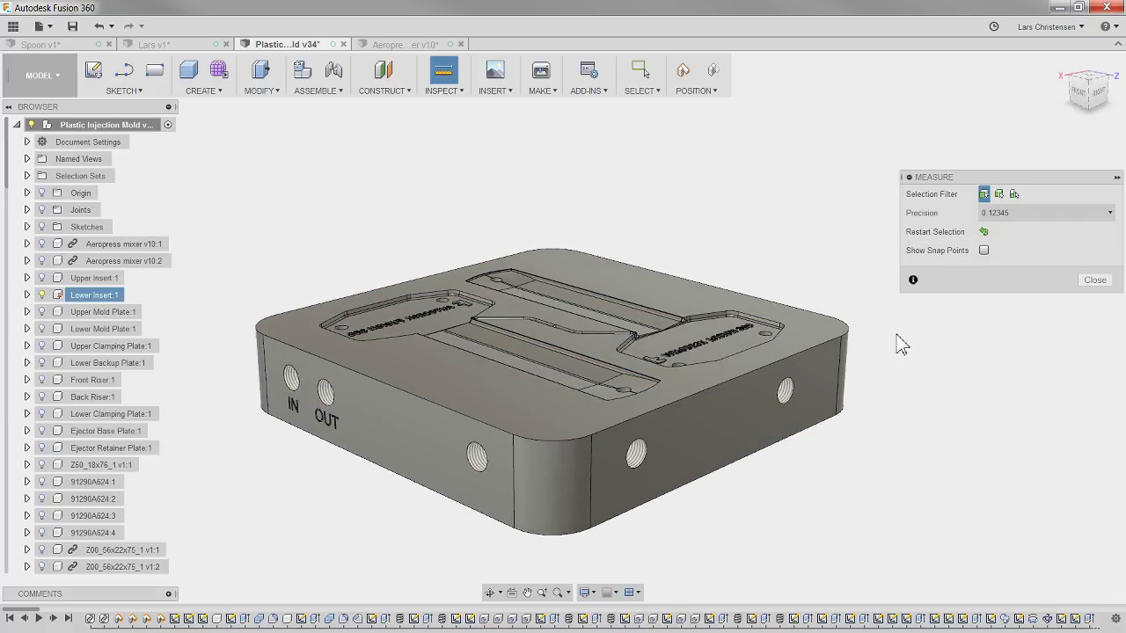
click(843, 339)
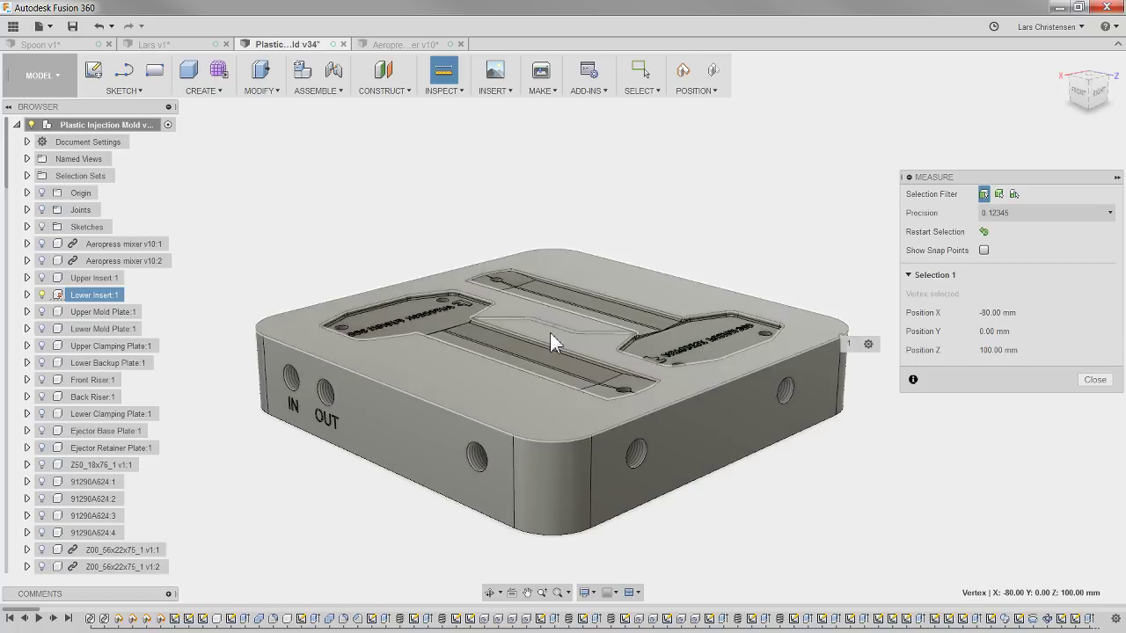
click(269, 419)
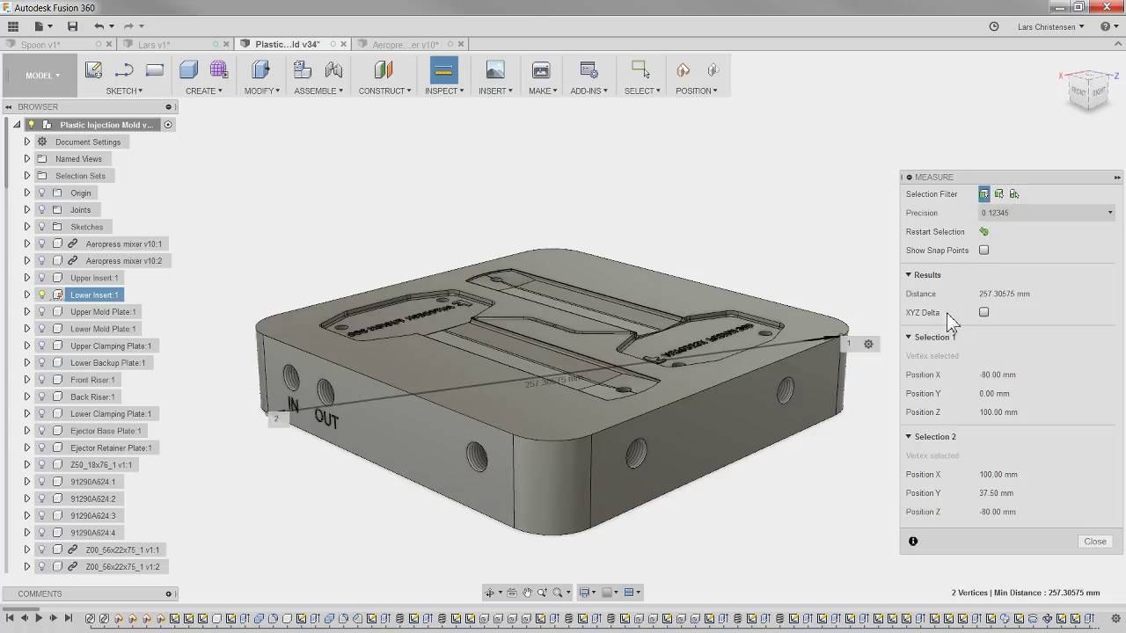
click(983, 312)
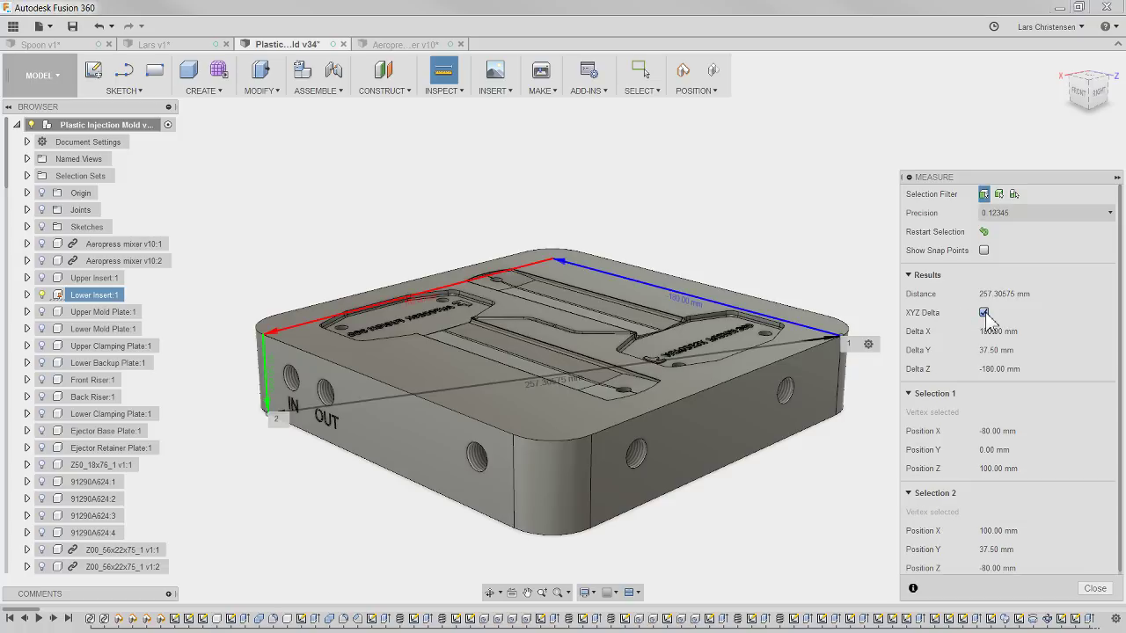
shift+middle_drag(984, 319, 615, 220)
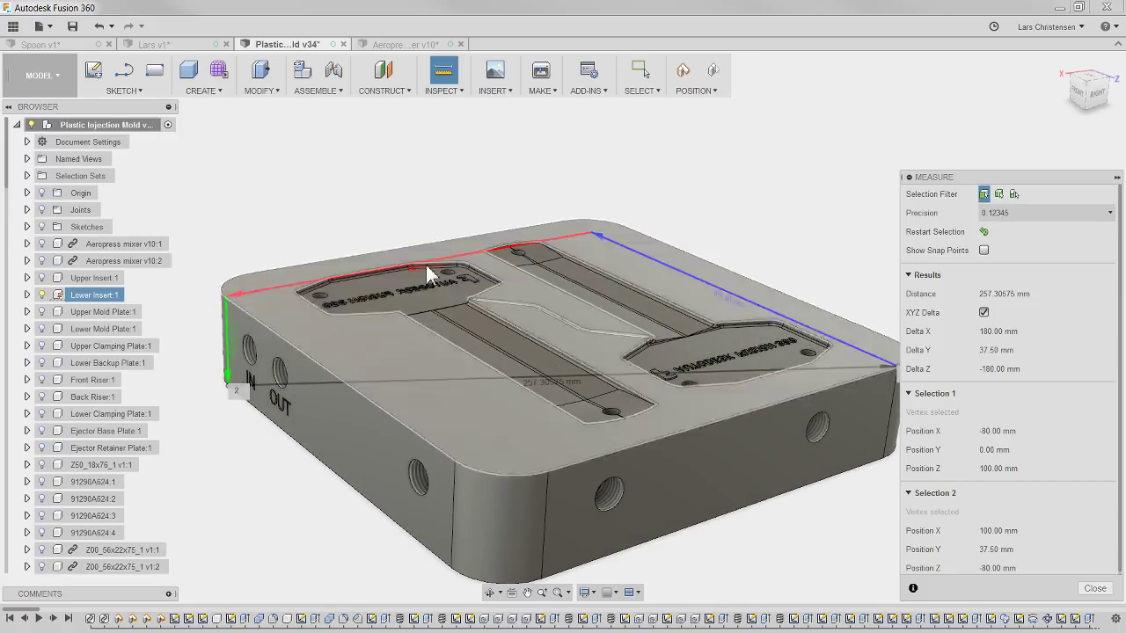
shift+middle_drag(823, 365, 772, 329)
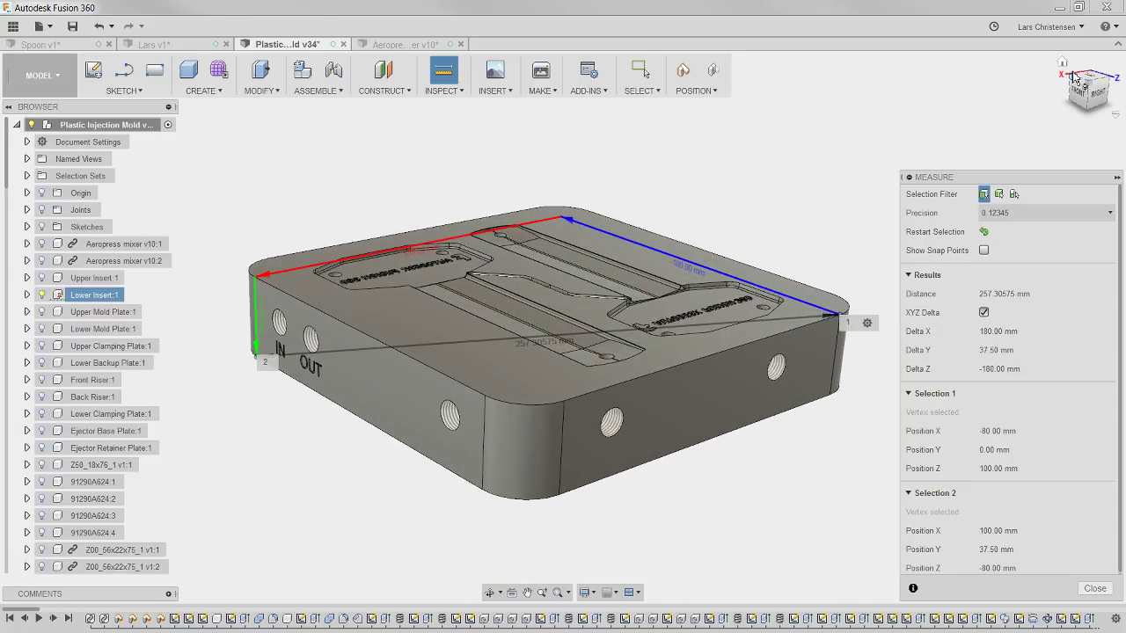
click(984, 312)
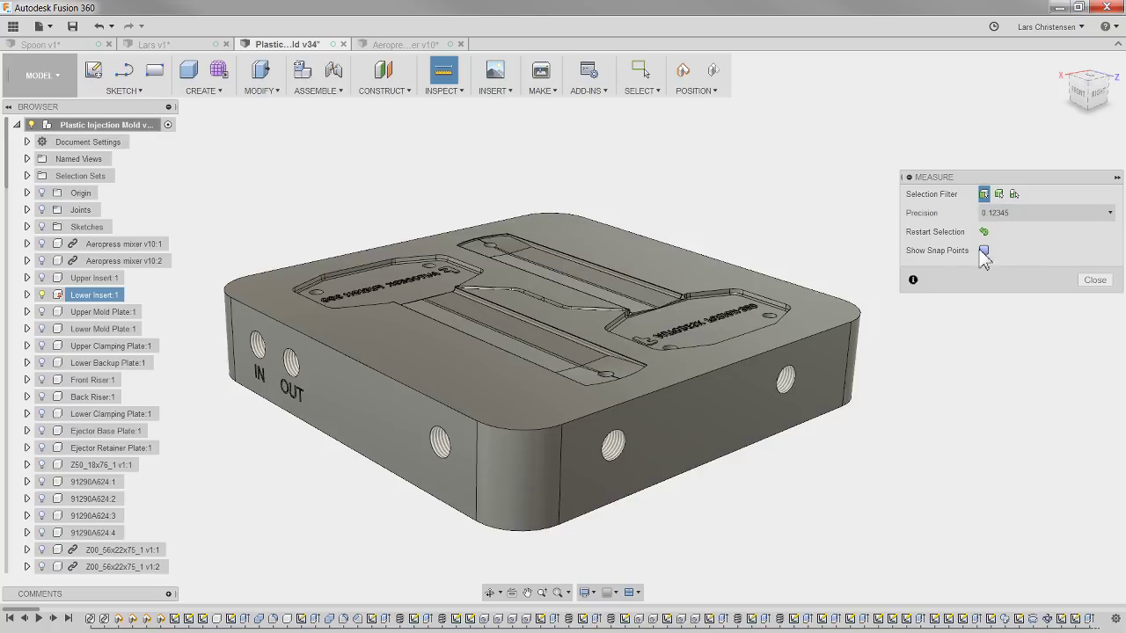
Show snap points in the Measure tool, examine them along the lower insert's runner channel, and close the tool
click(983, 251)
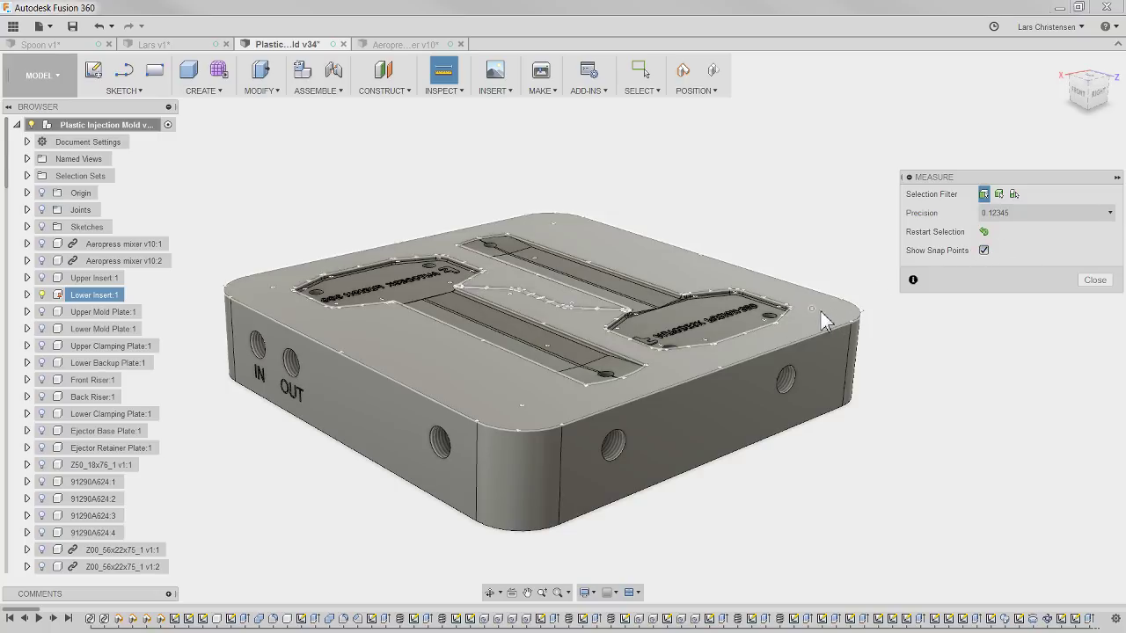
shift+middle_drag(576, 341, 578, 402)
scroll(578, 402, up, 2)
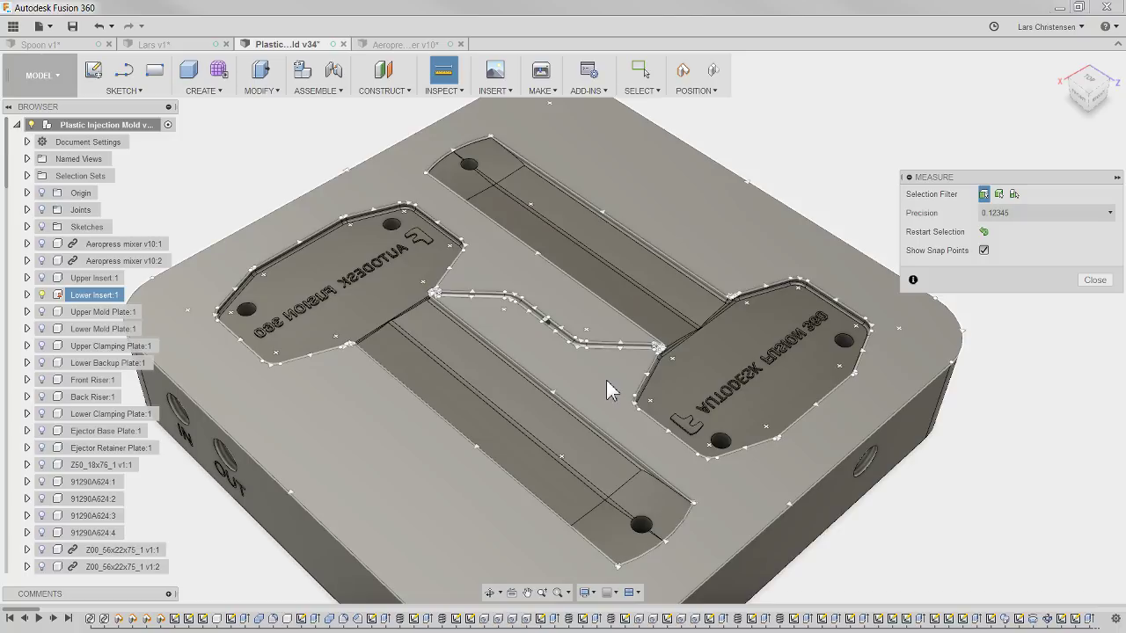
scroll(613, 390, up, 10)
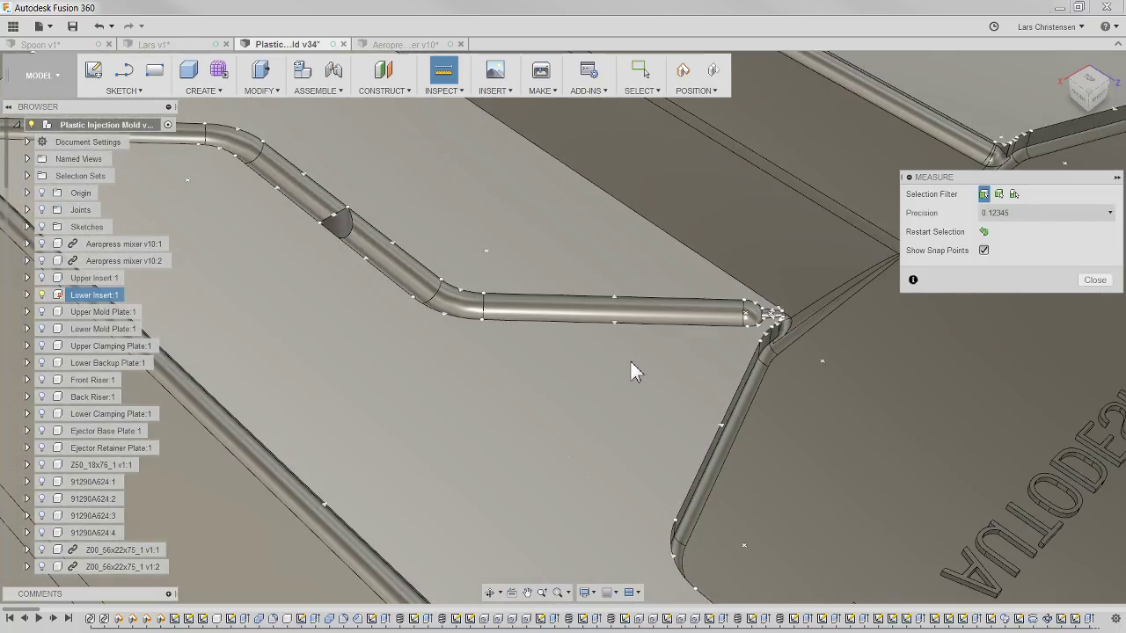
scroll(631, 361, up, 5)
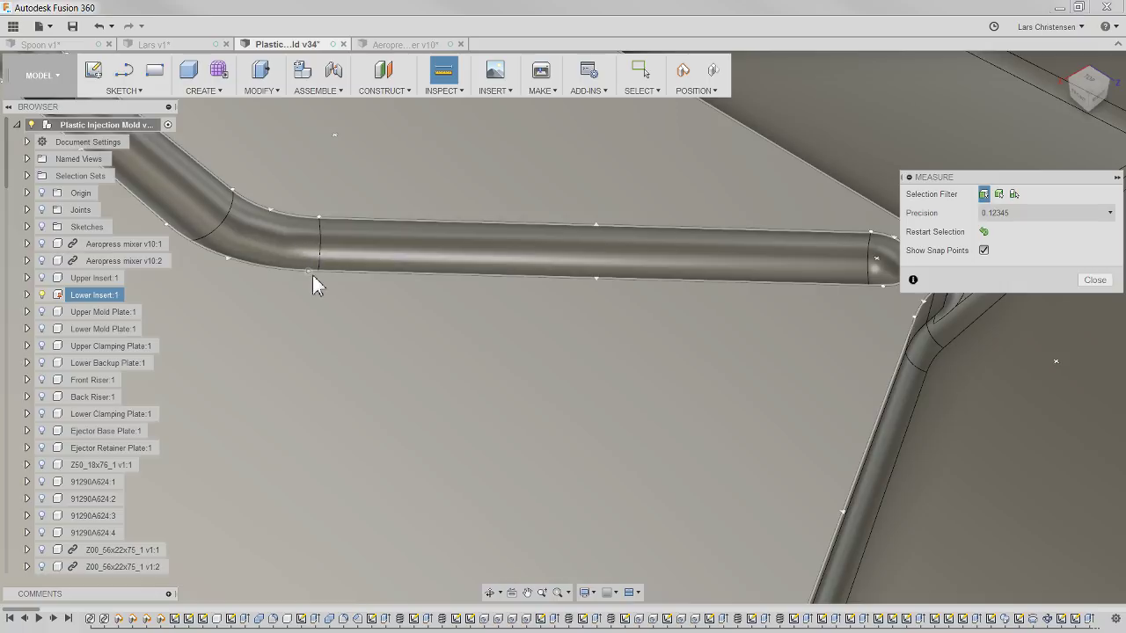
click(983, 250)
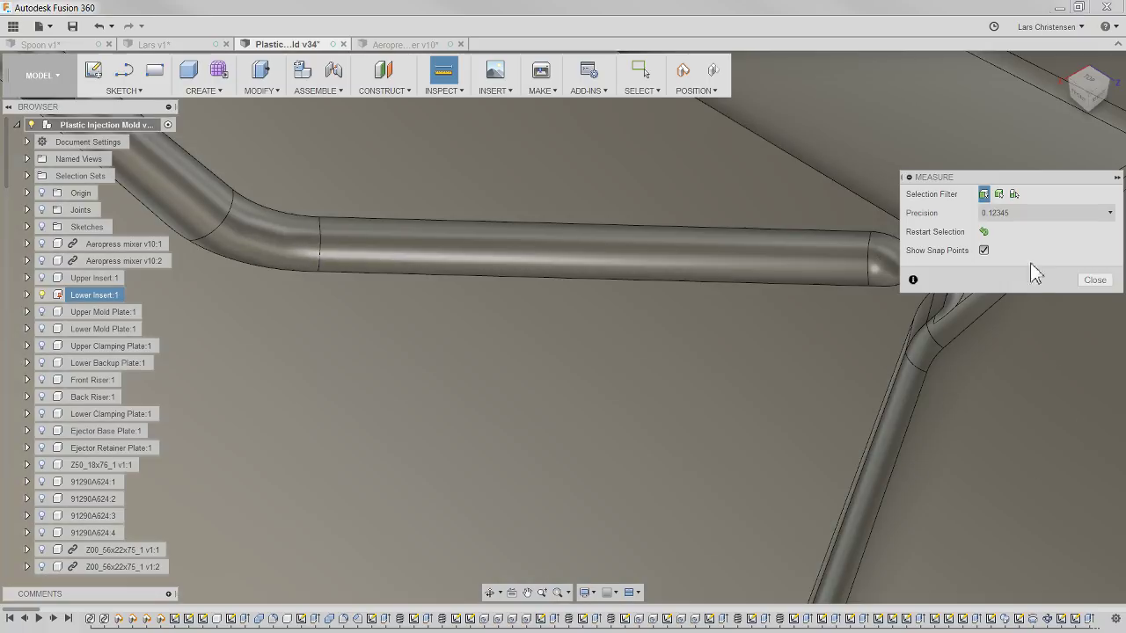
click(1092, 280)
Unisolate the Lower Insert component to bring back the full mold assembly
scroll(743, 317, down, 9)
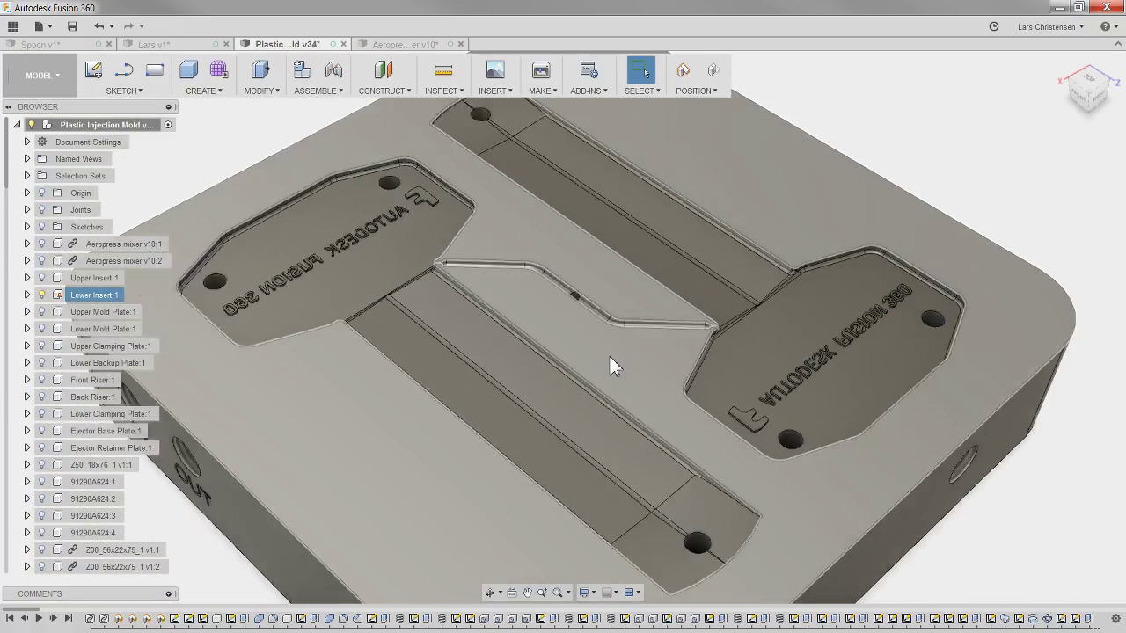
scroll(608, 353, down, 10)
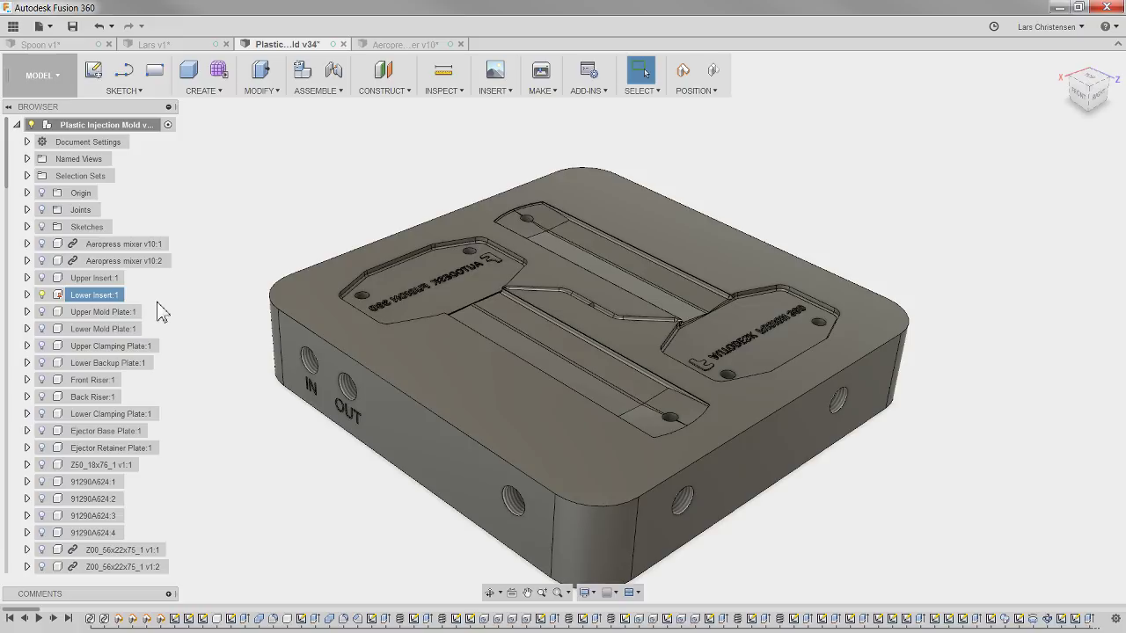
right_click(97, 296)
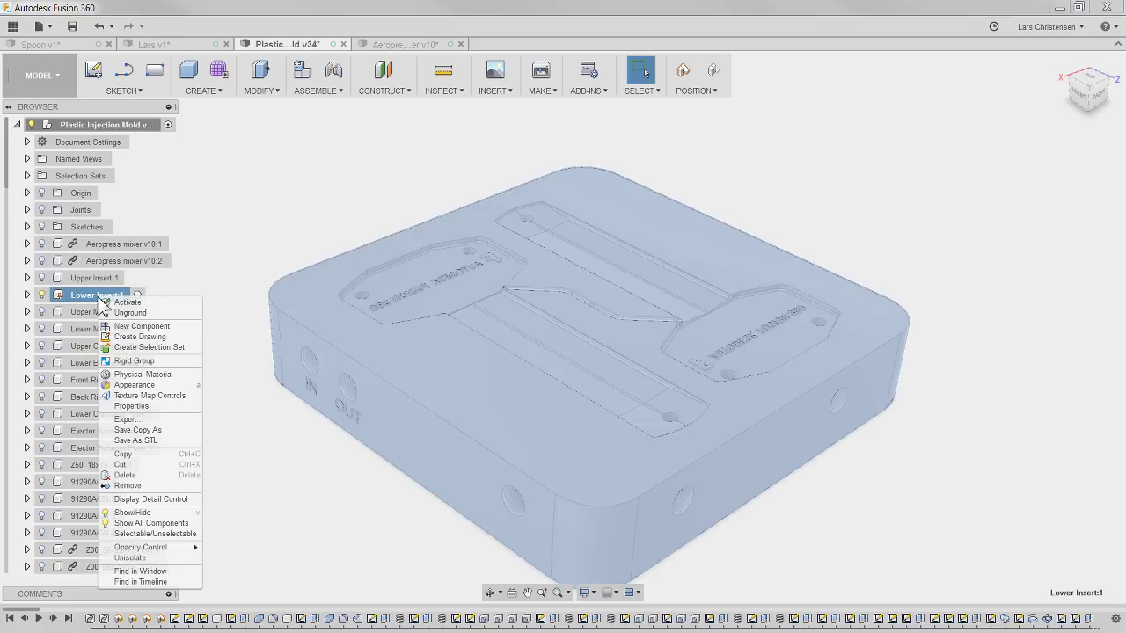
click(170, 555)
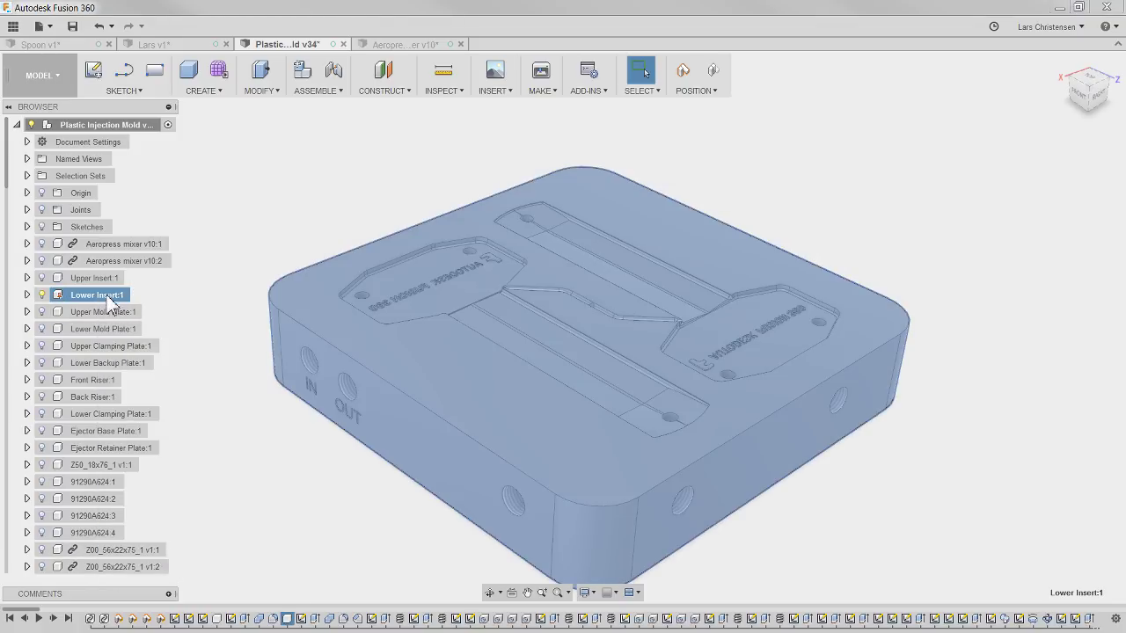
right_click(107, 305)
click(138, 555)
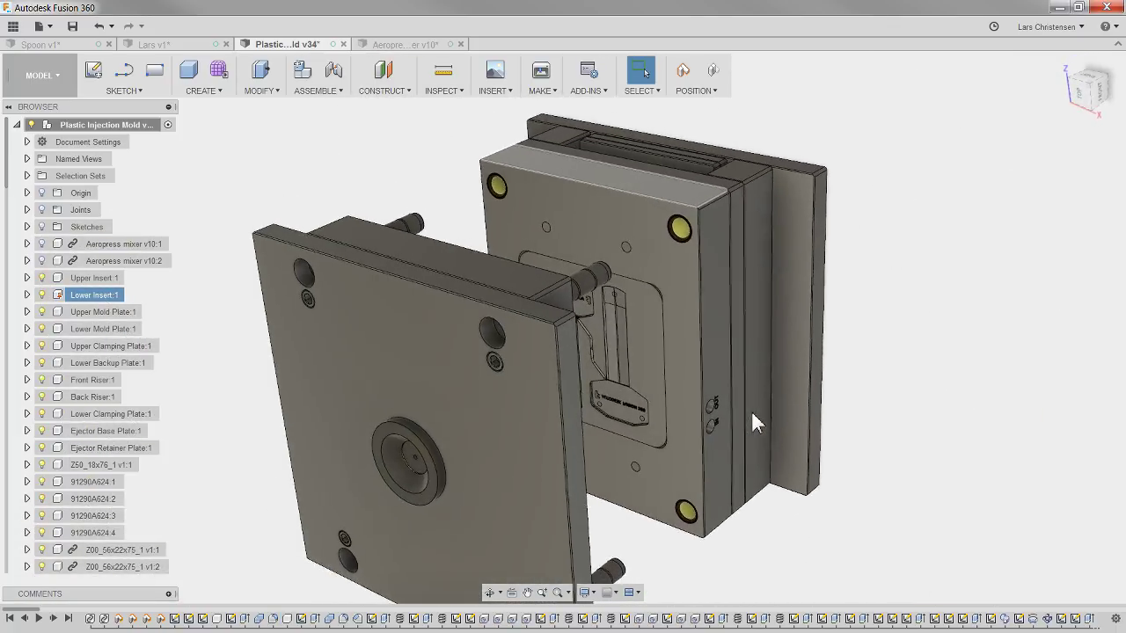
Switch to the four-jaw chuck design and slide two of its jaws along their slots
click(444, 91)
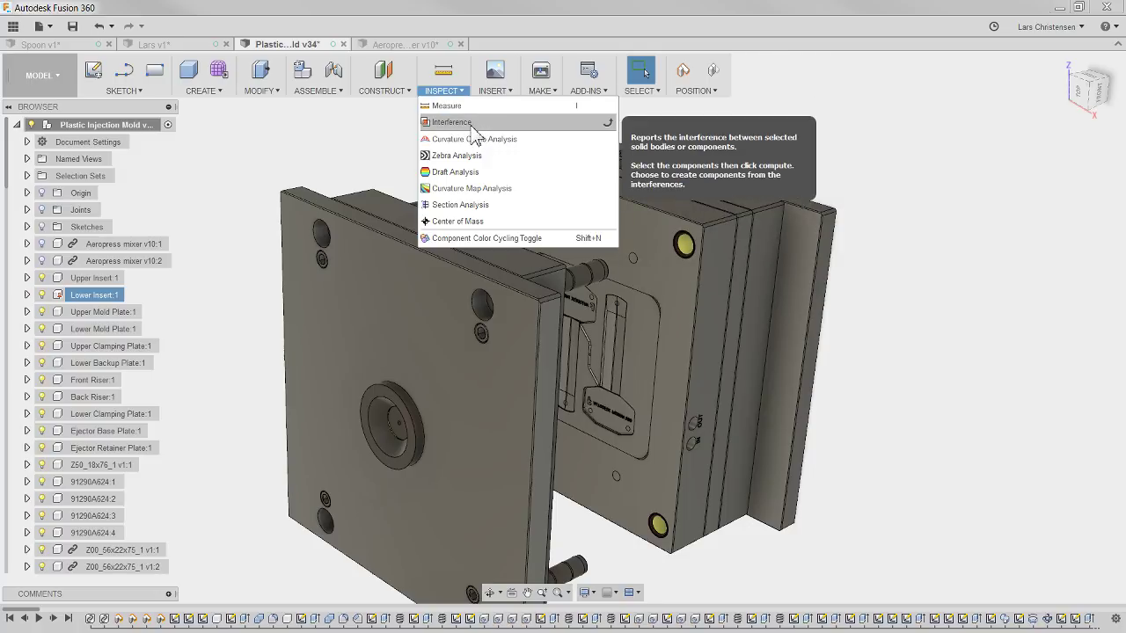
click(472, 123)
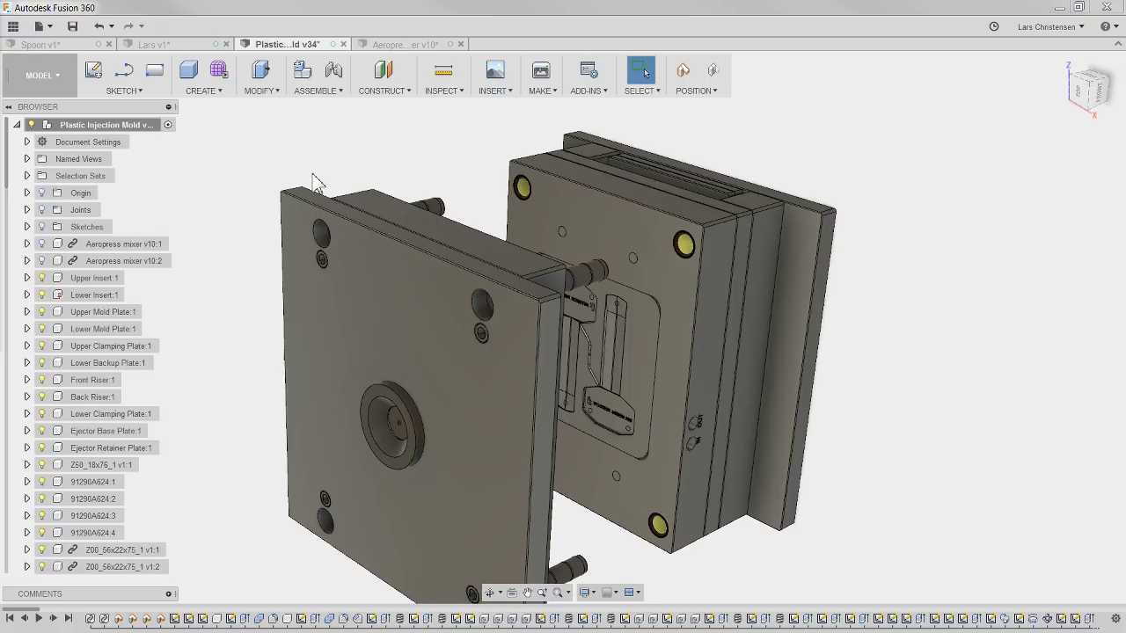
click(194, 46)
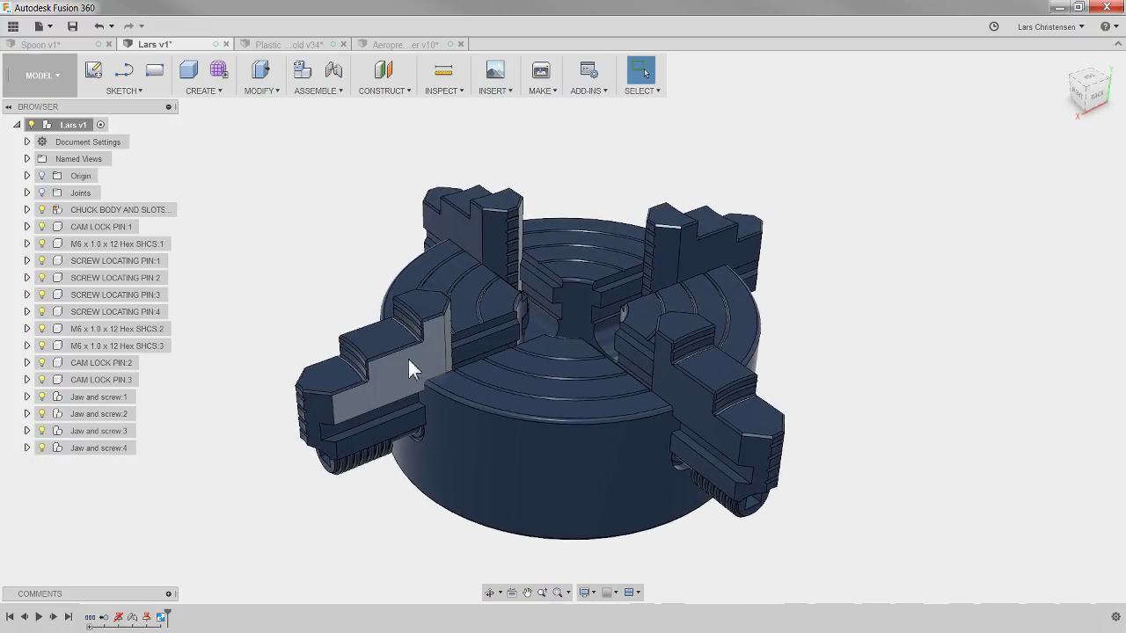
drag(427, 357, 441, 364)
mouse_move(710, 254)
mouse_down()
mouse_move(766, 233)
mouse_move(695, 260)
mouse_up()
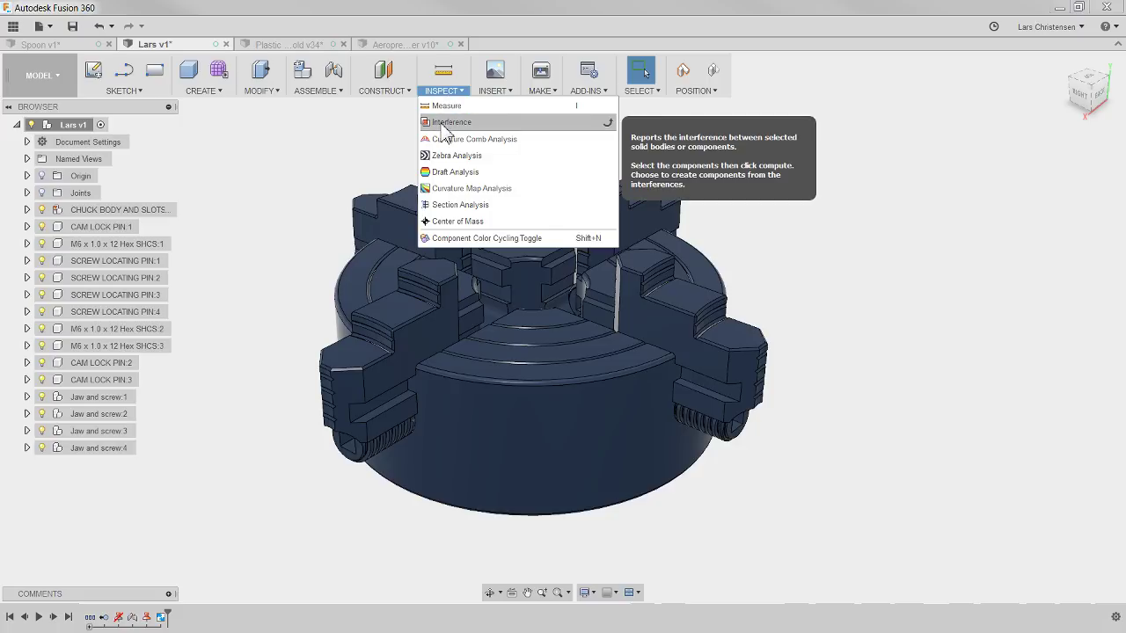
Compute the interference between the chuck body and one of the jaws, without including coincident faces
click(442, 124)
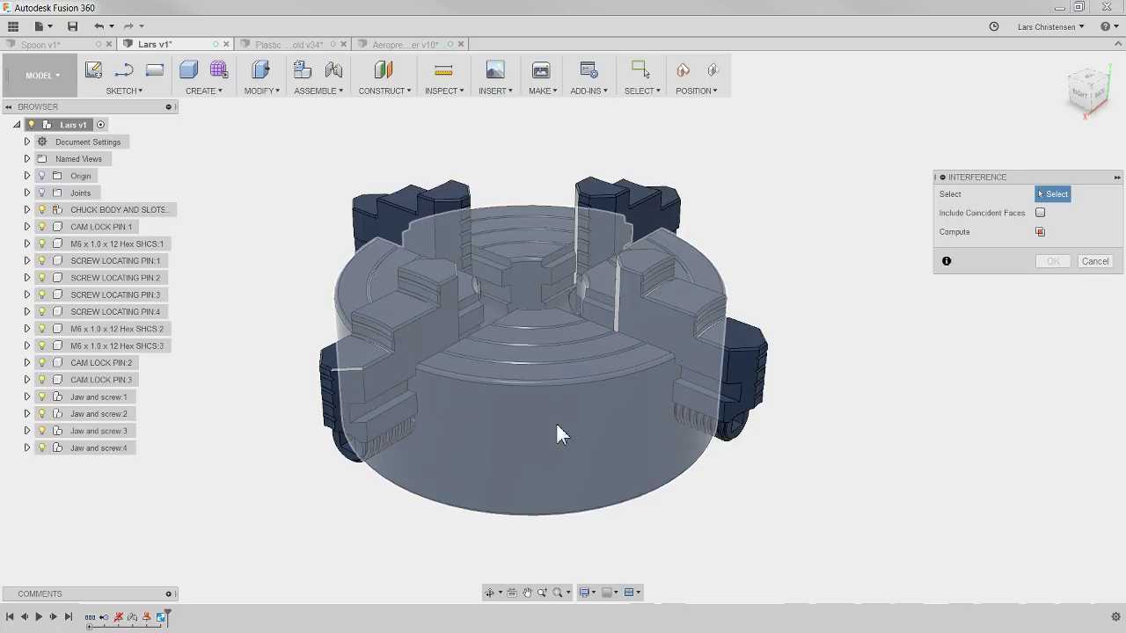
click(555, 424)
click(673, 315)
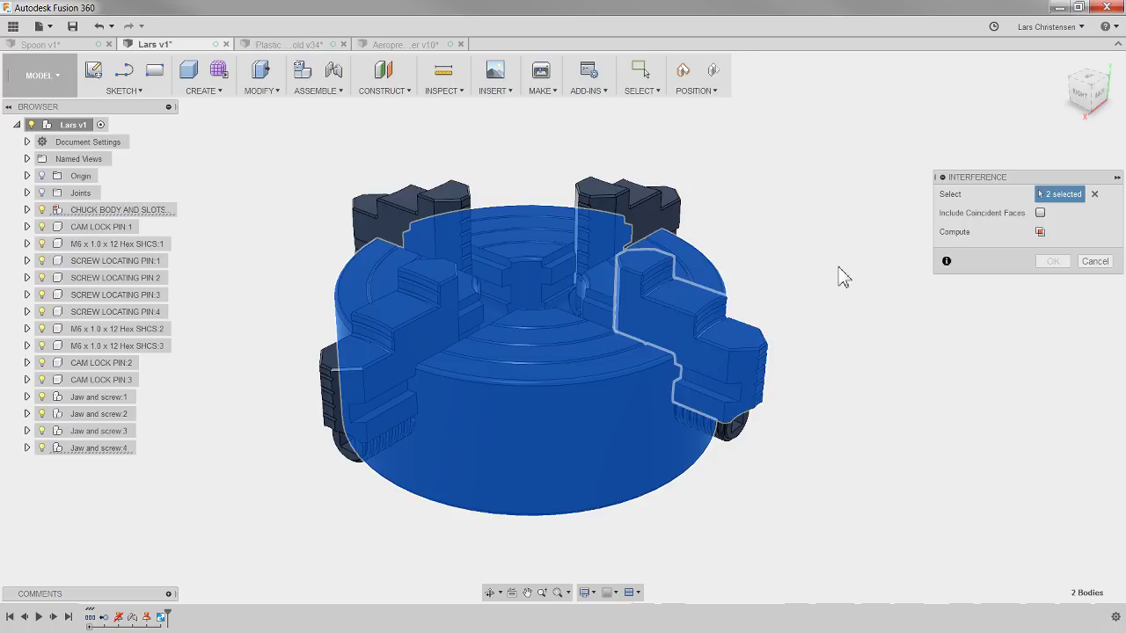
click(1040, 233)
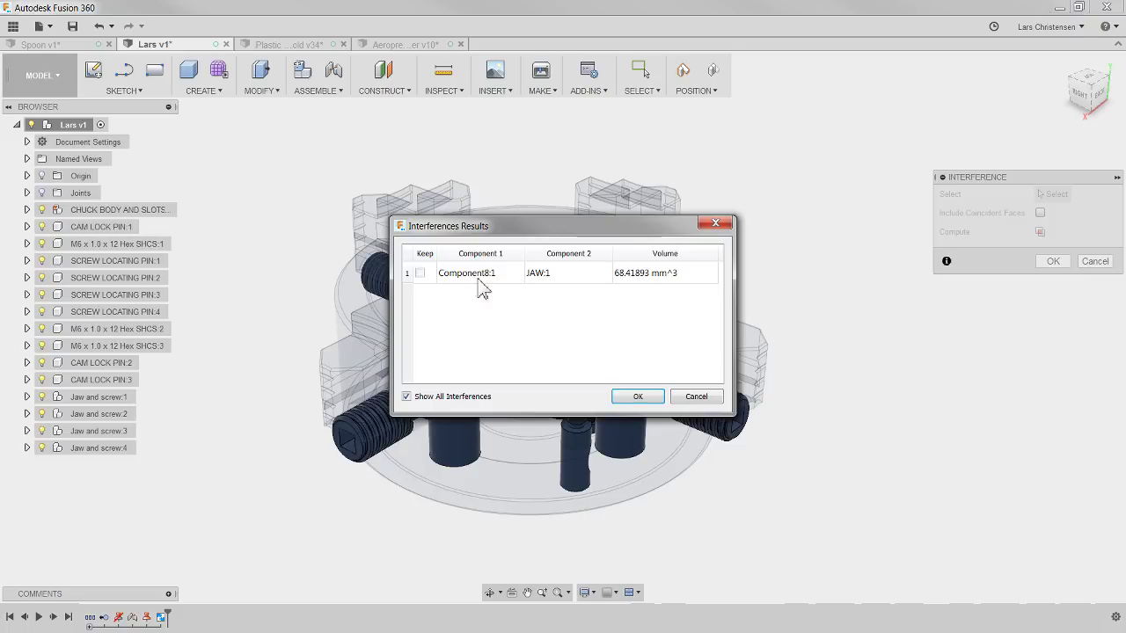
Examine the highlighted interference regions between the chuck body and the jaw, and cancel the results without keeping any component
drag(573, 227, 337, 138)
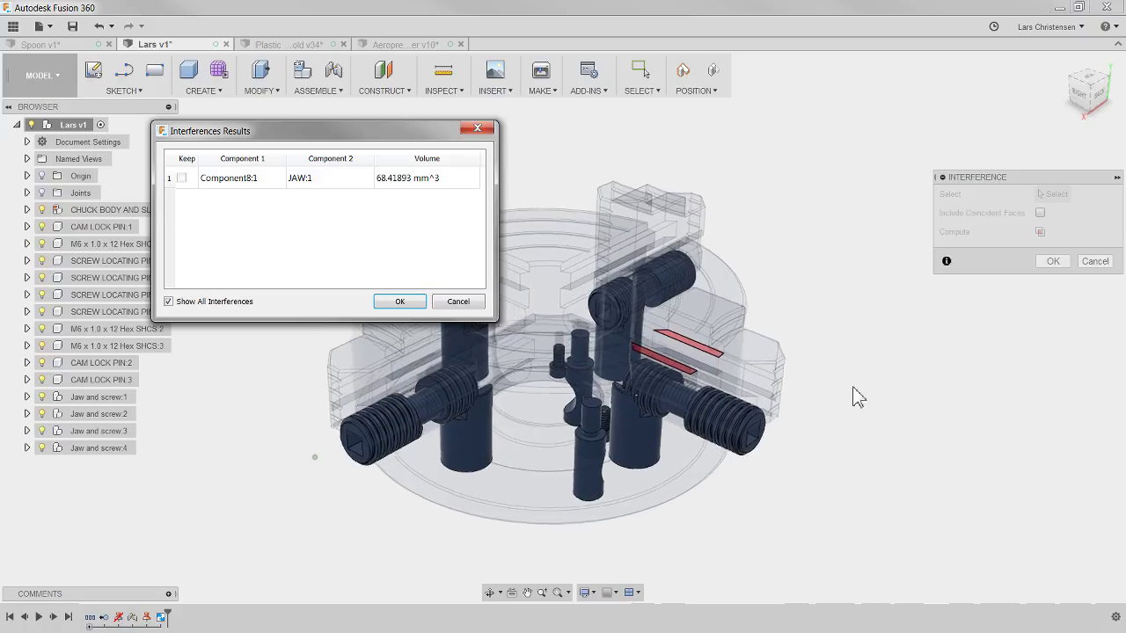
scroll(851, 388, up, 5)
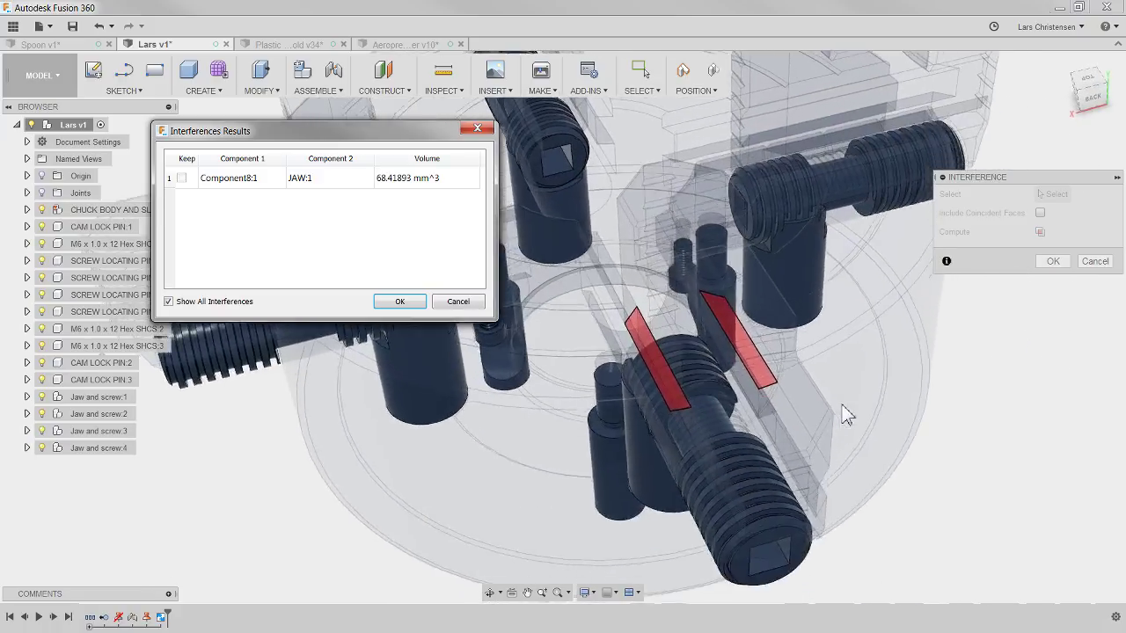
shift+middle_drag(842, 404, 740, 384)
scroll(741, 384, down, 4)
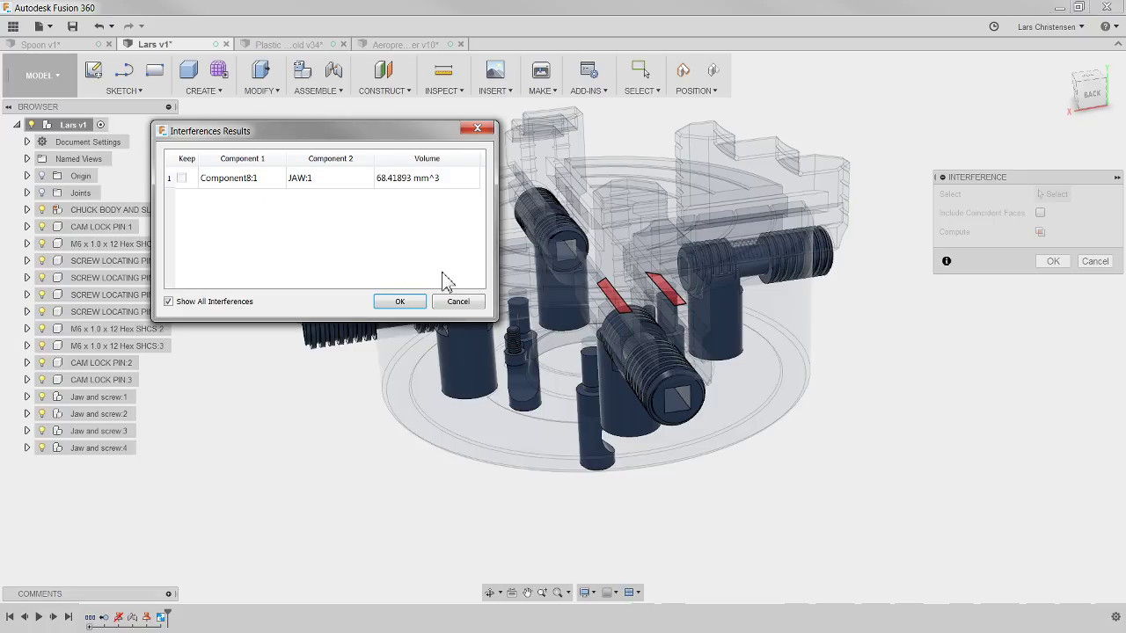
click(459, 301)
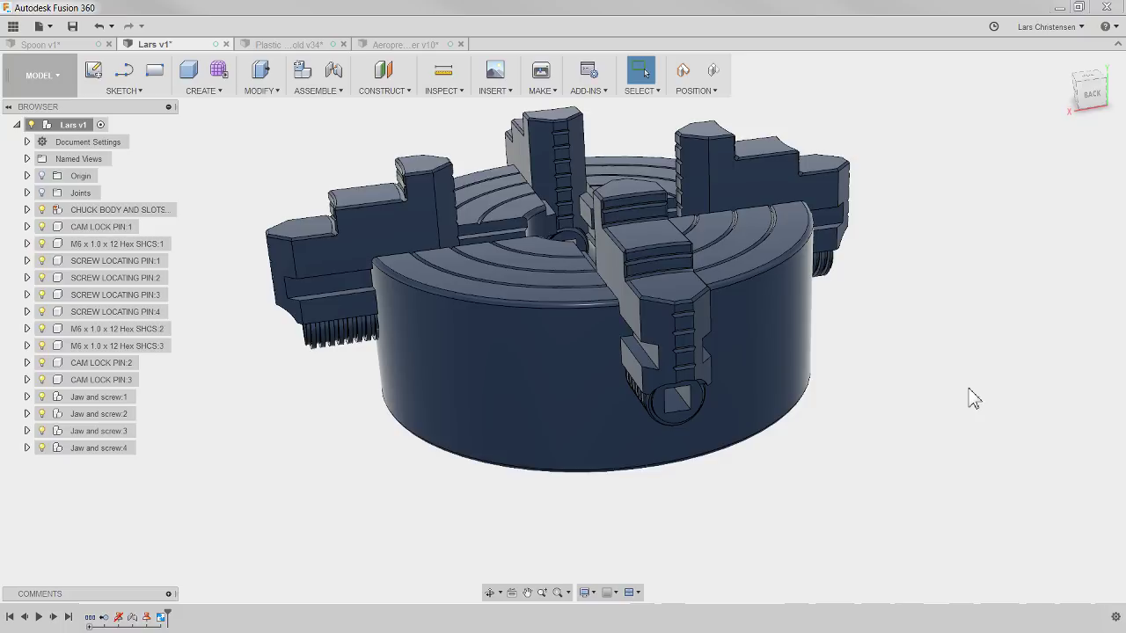
click(887, 389)
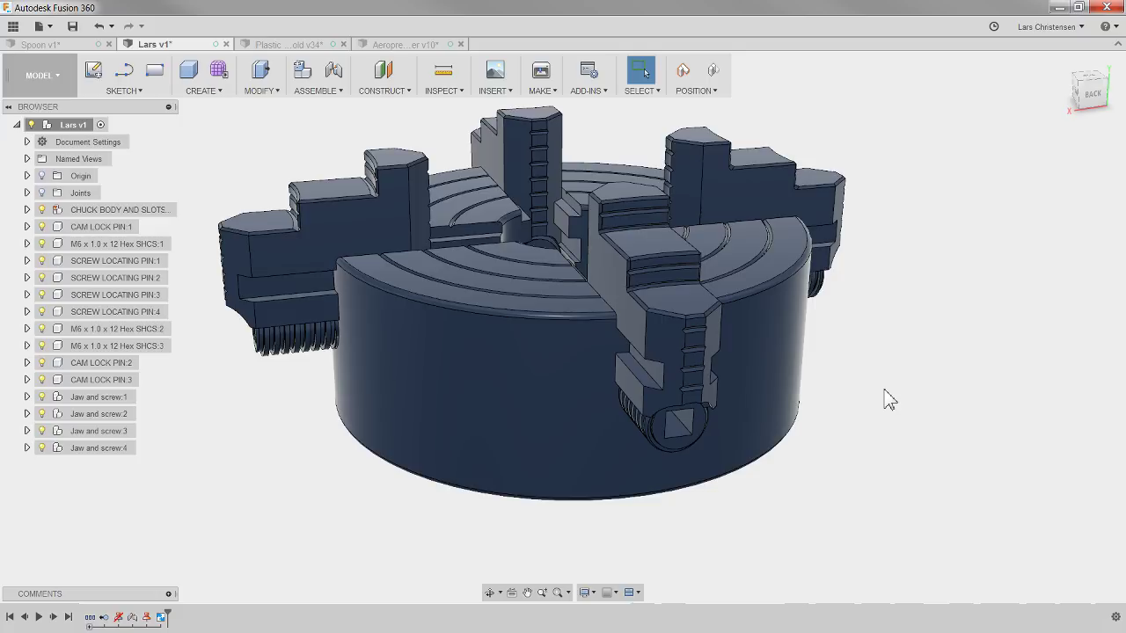
Preview a section analysis from the end face of the front jaw's screw, moved about -34.9 mm into the chuck
click(449, 93)
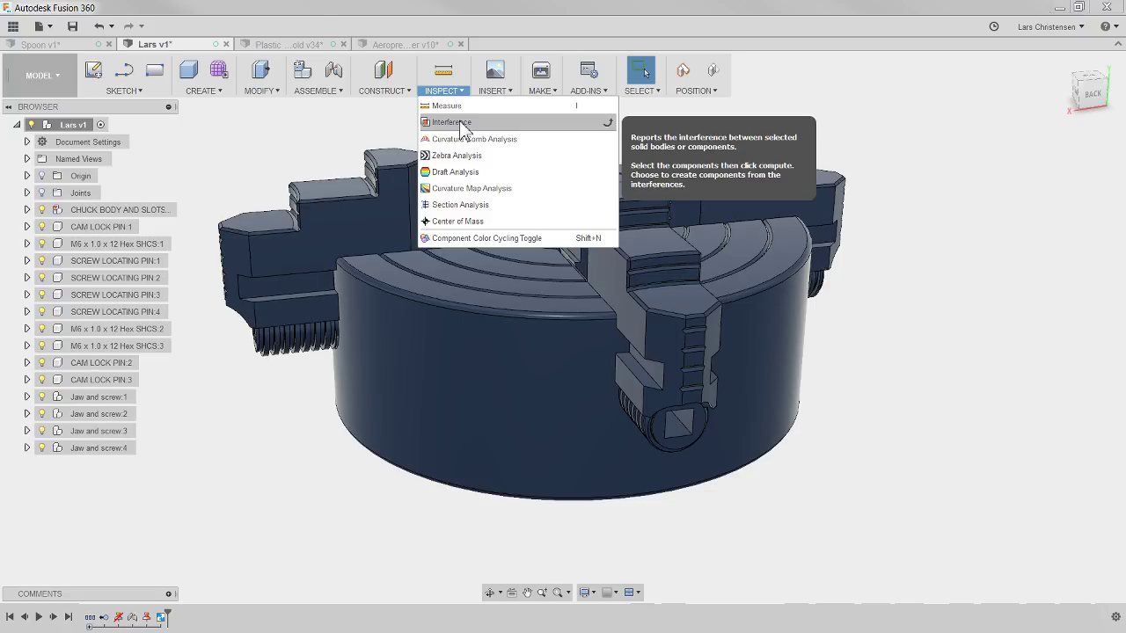
click(459, 211)
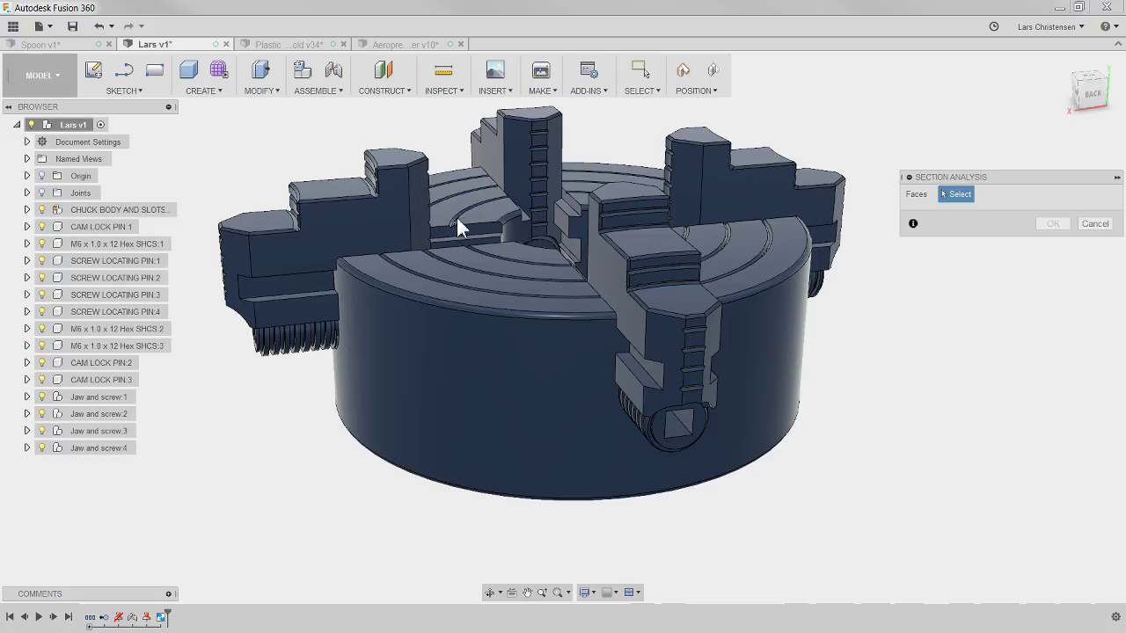
click(674, 442)
drag(697, 466, 649, 421)
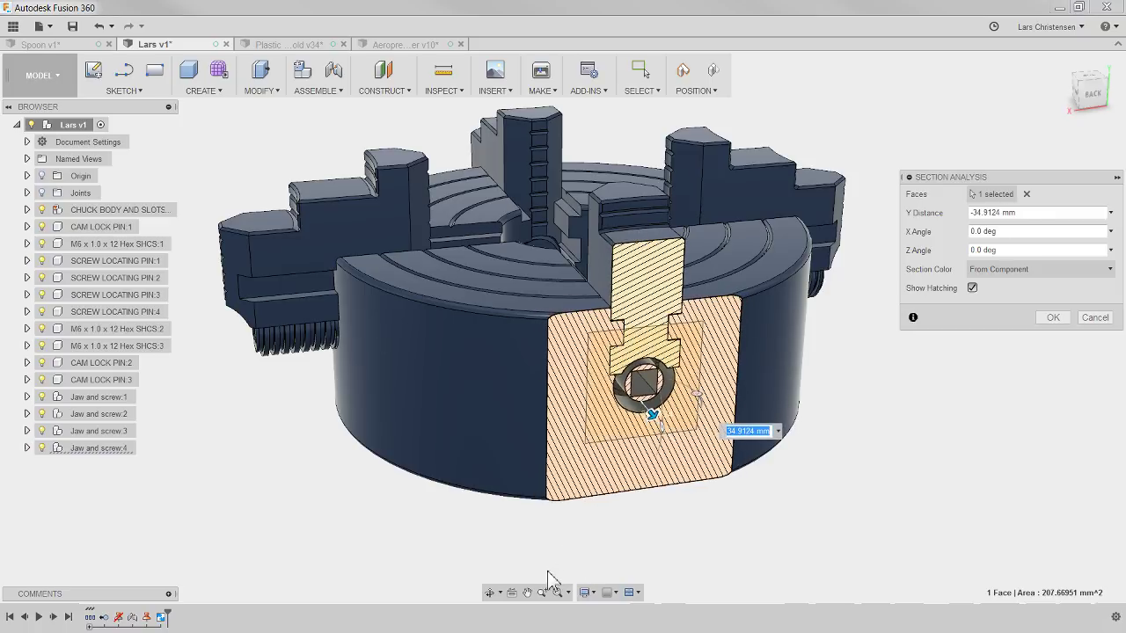
Examine the section face-on where the jaw's guide slots meet the chuck body, and discard the section preview
click(511, 592)
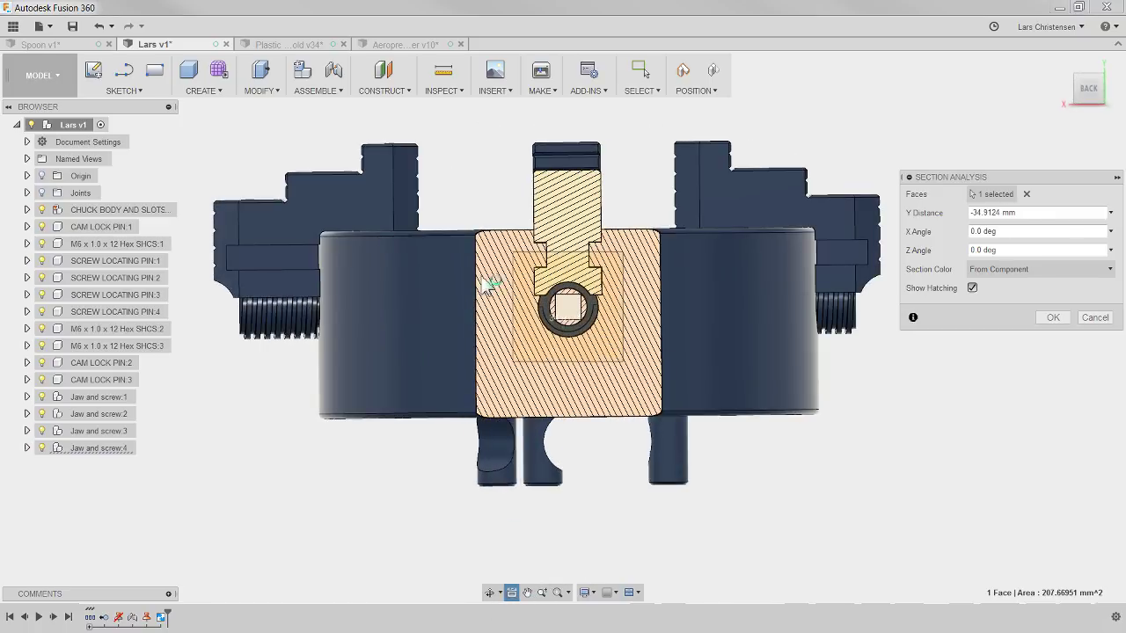
scroll(543, 255, up, 5)
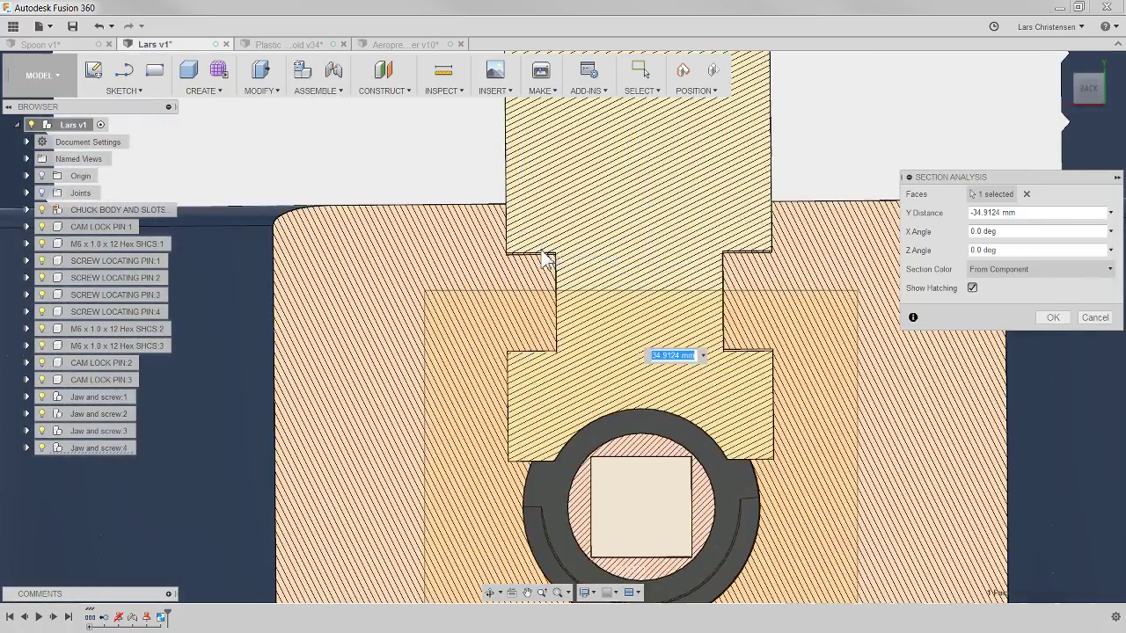
scroll(543, 255, up, 4)
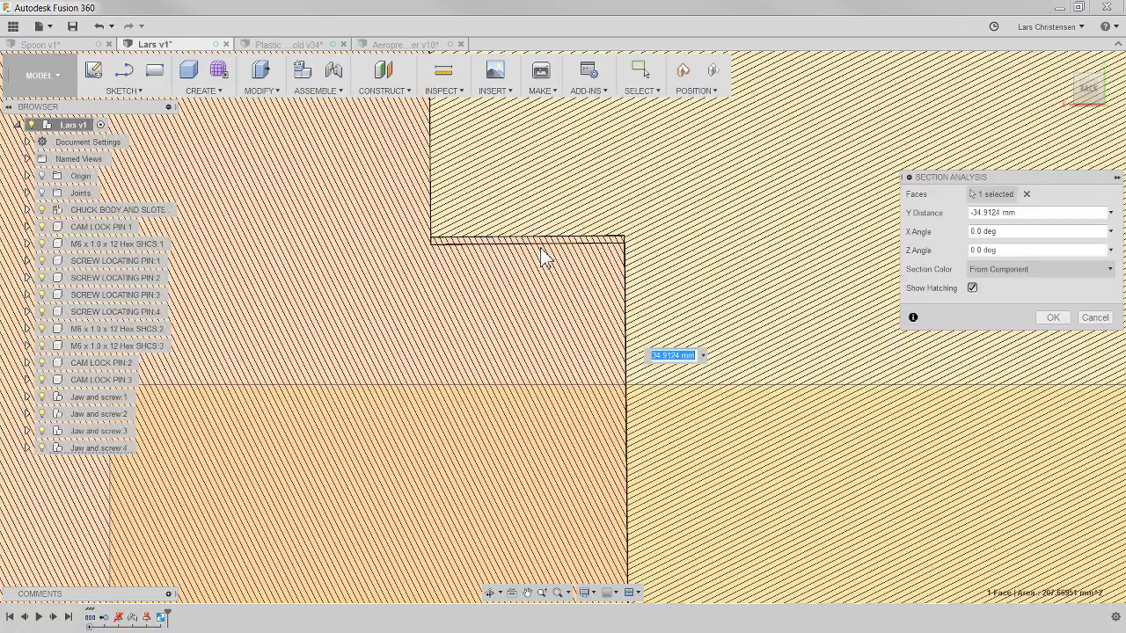
scroll(504, 276, down, 3)
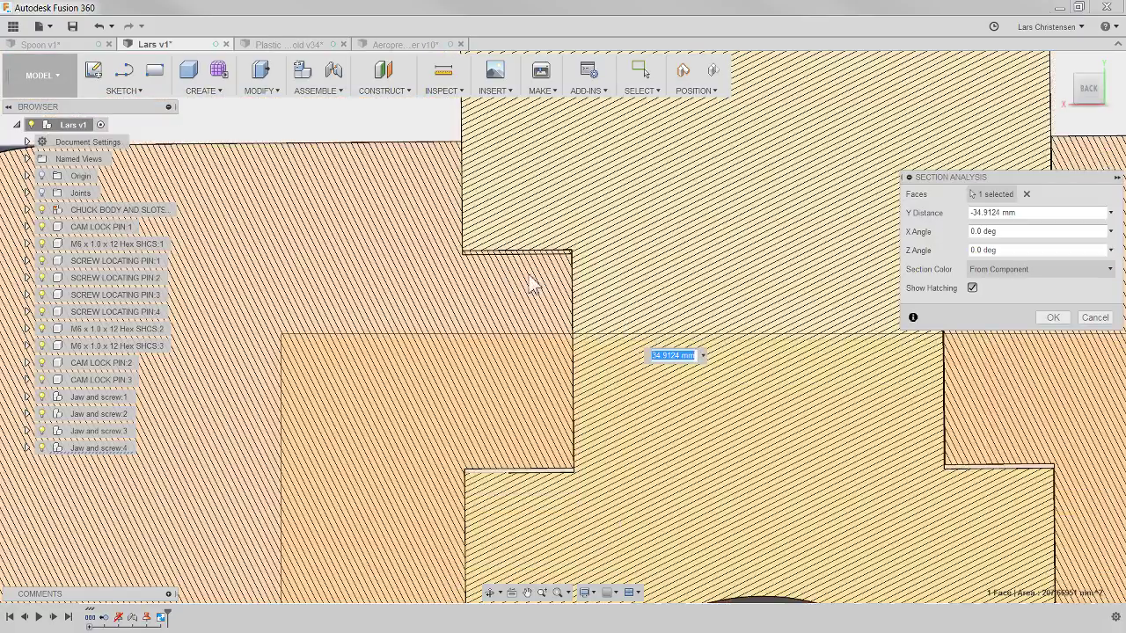
scroll(534, 283, down, 10)
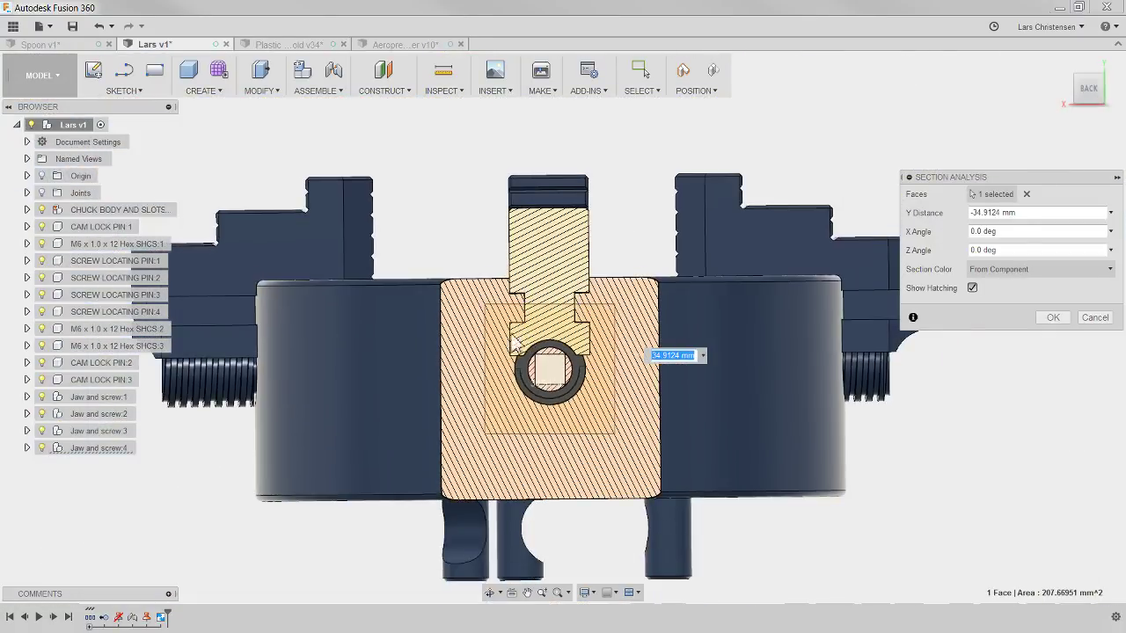
shift+middle_drag(451, 231, 479, 253)
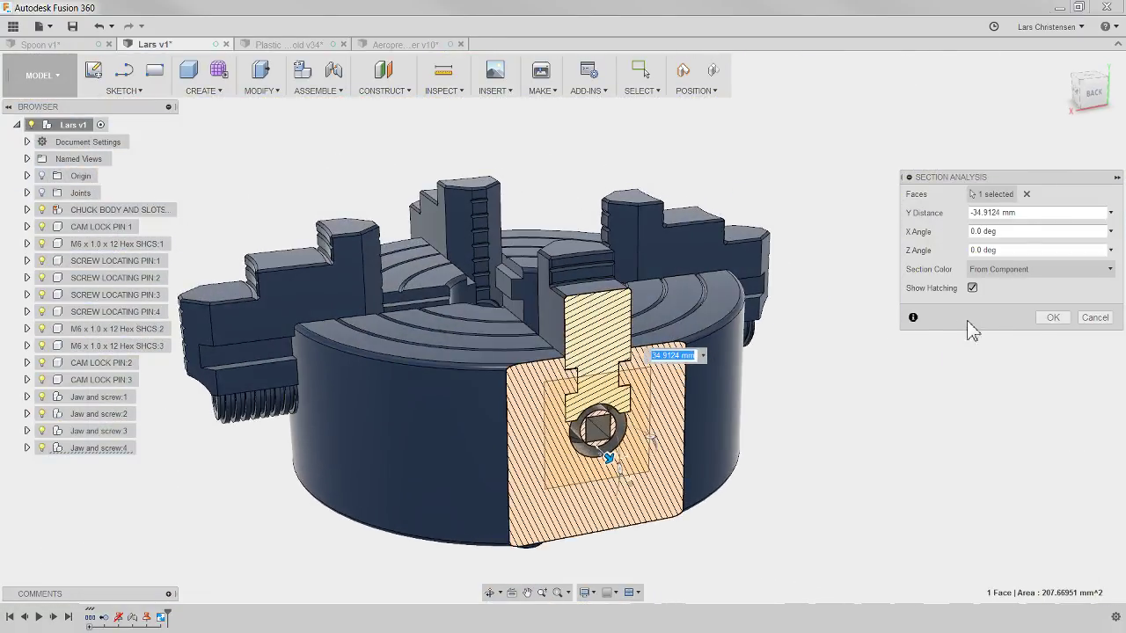
click(1094, 317)
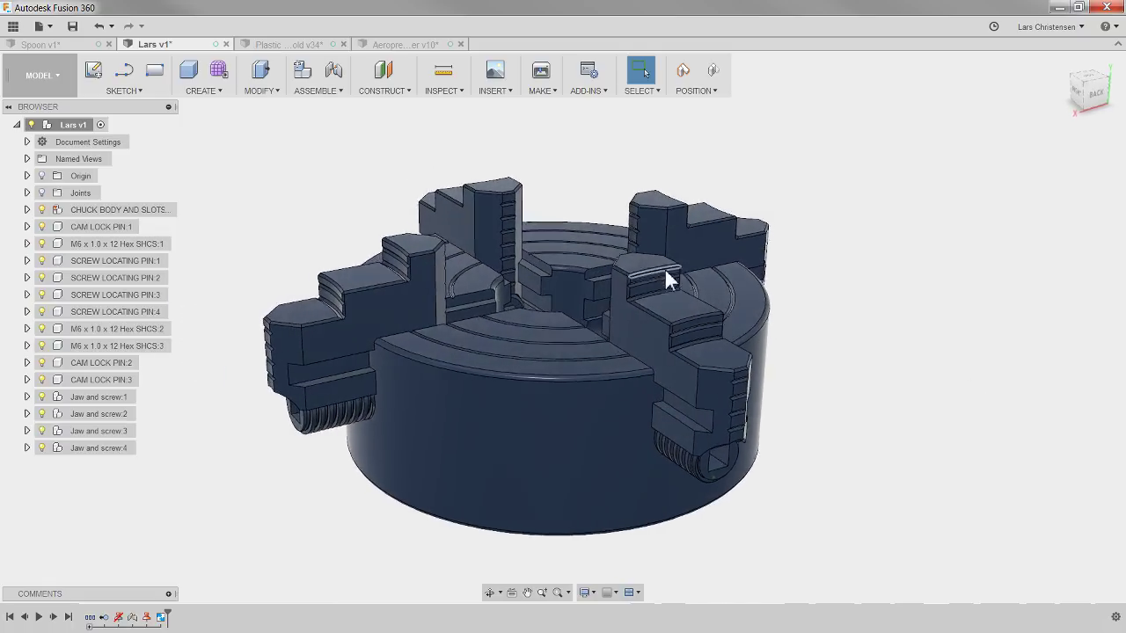
click(444, 79)
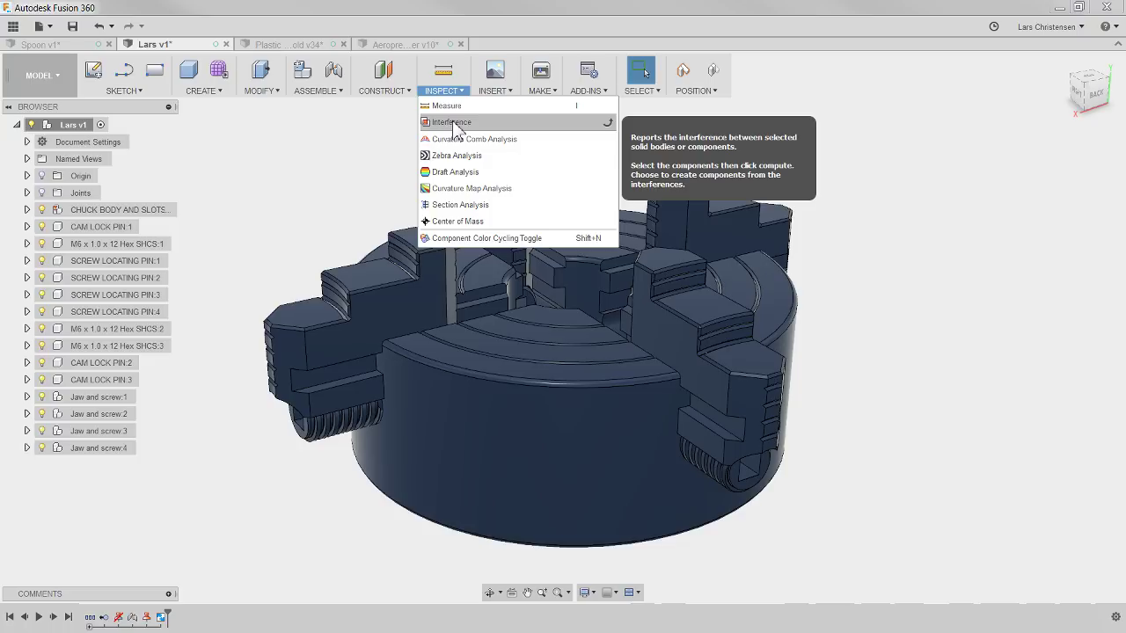
click(452, 122)
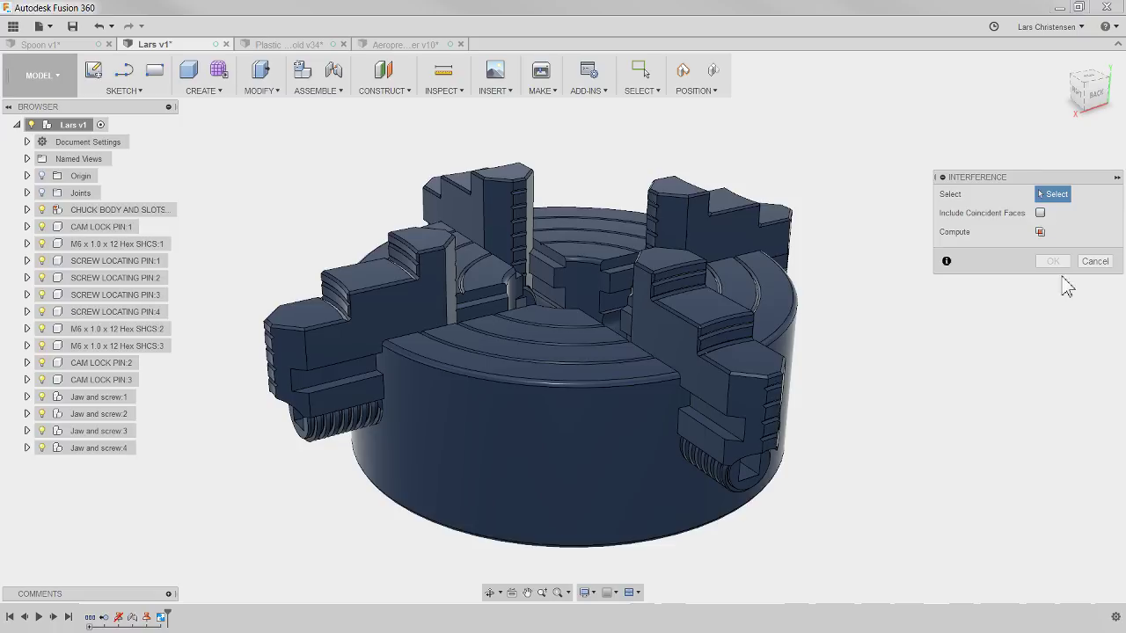
click(1093, 261)
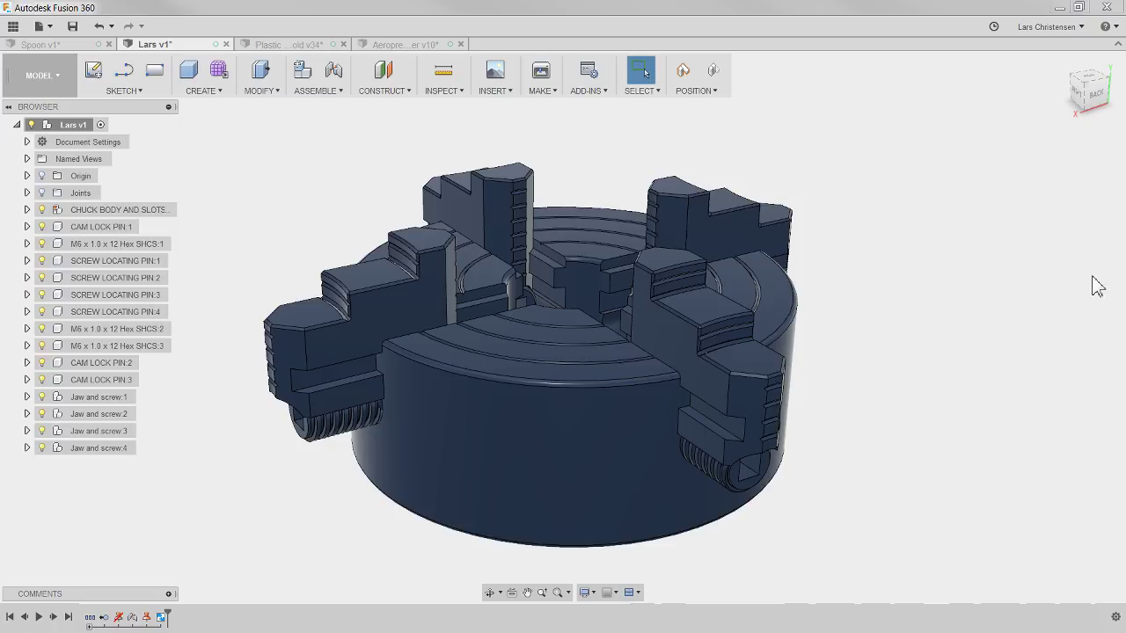
Create a section analysis from a jaw's stepped top face, moved about -53.5 mm down through the chuck body and jaw screws
click(437, 93)
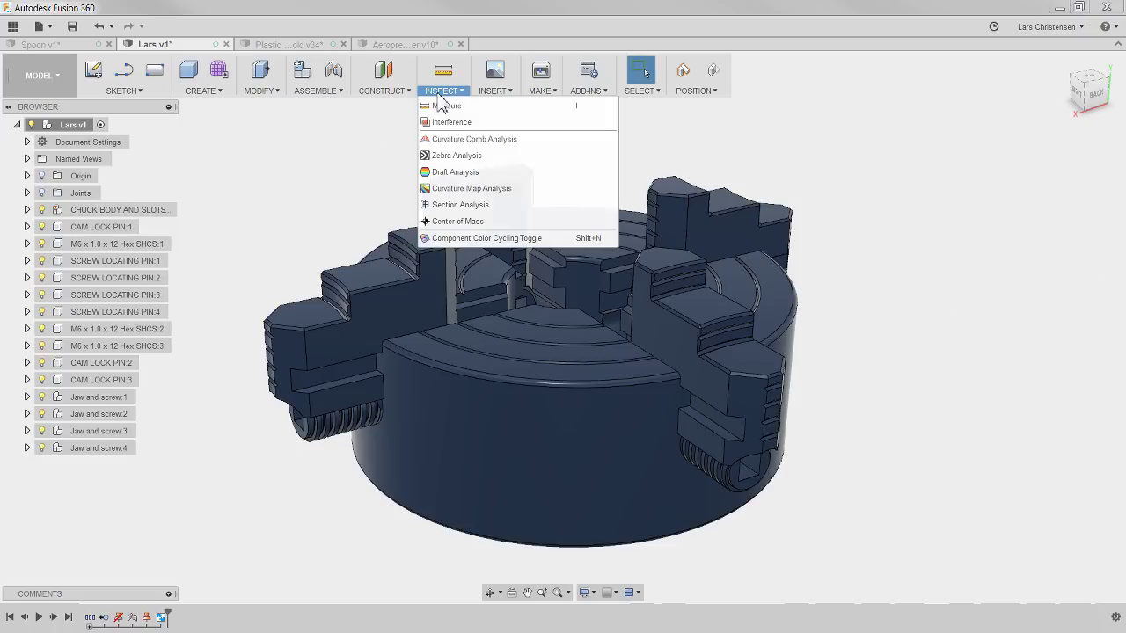
click(478, 209)
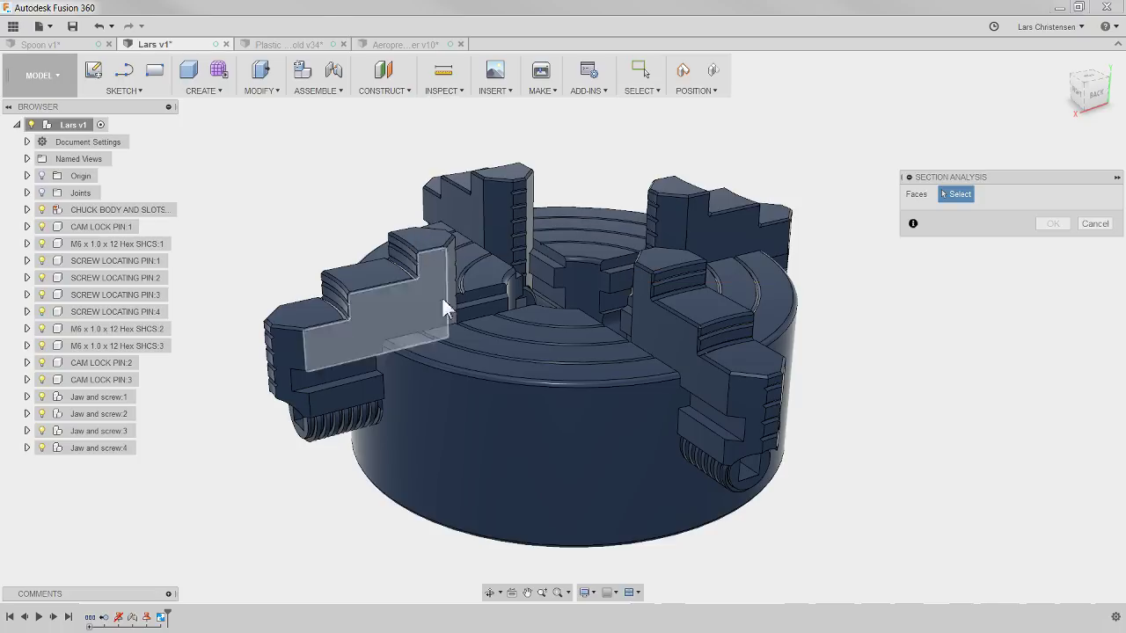
click(383, 268)
drag(376, 234, 367, 347)
shift+middle_drag(360, 348, 356, 285)
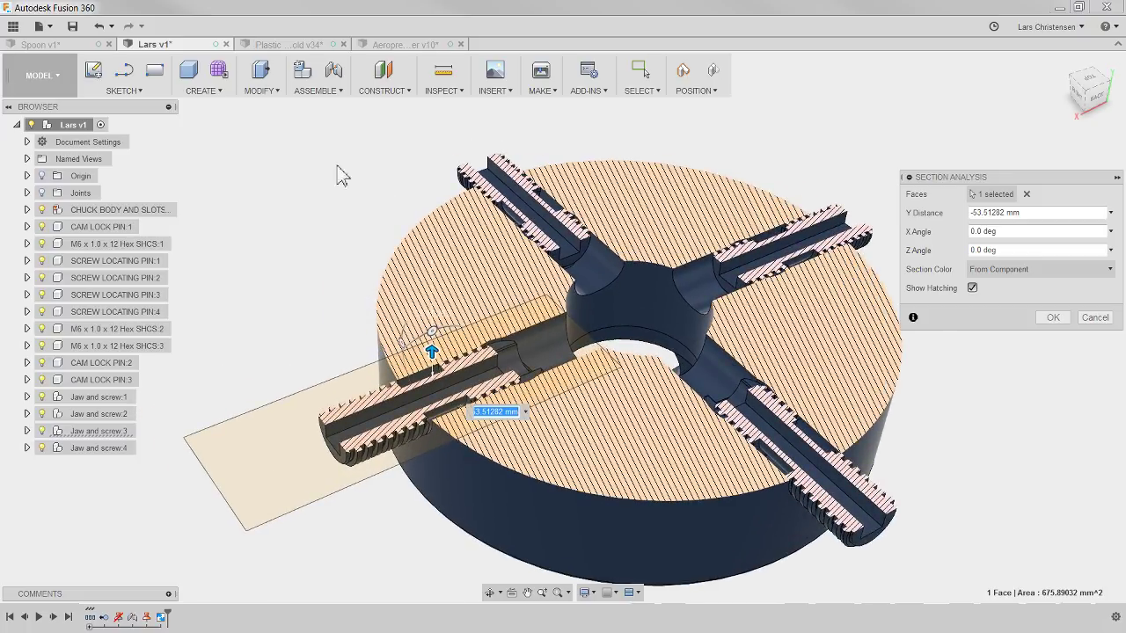
click(1057, 318)
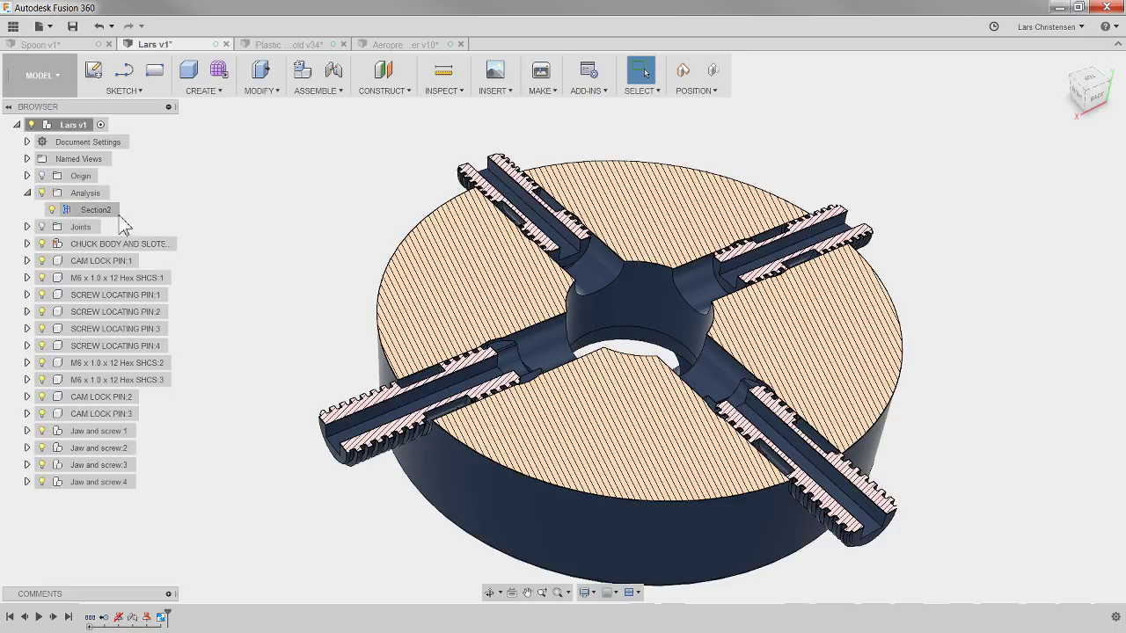
Hide the saved section analysis and show it again
click(72, 210)
click(52, 210)
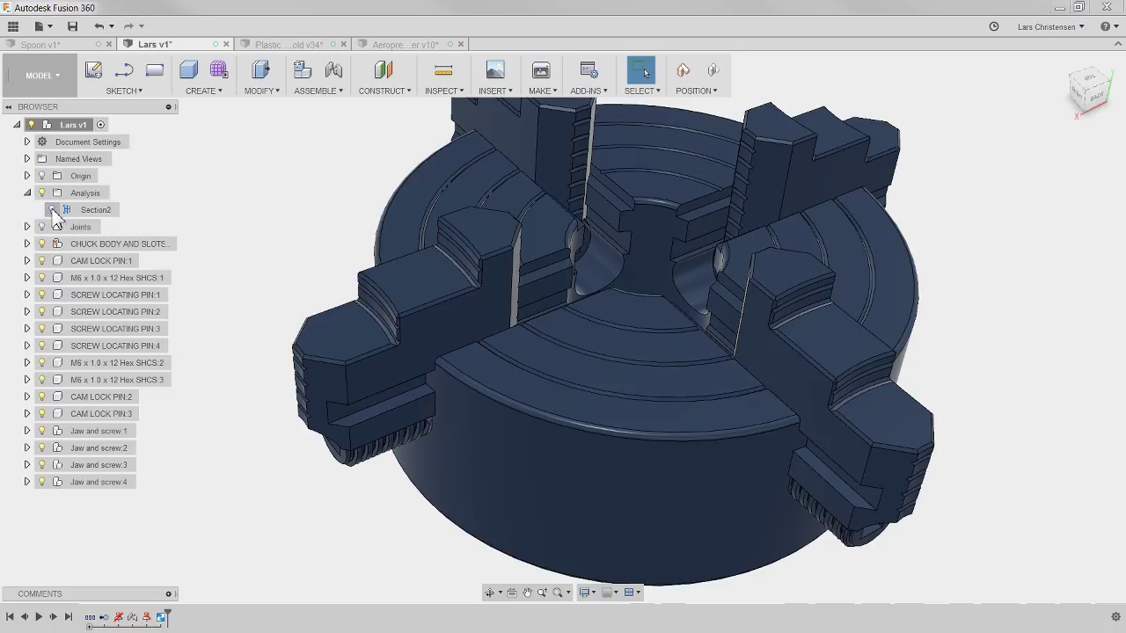
click(51, 210)
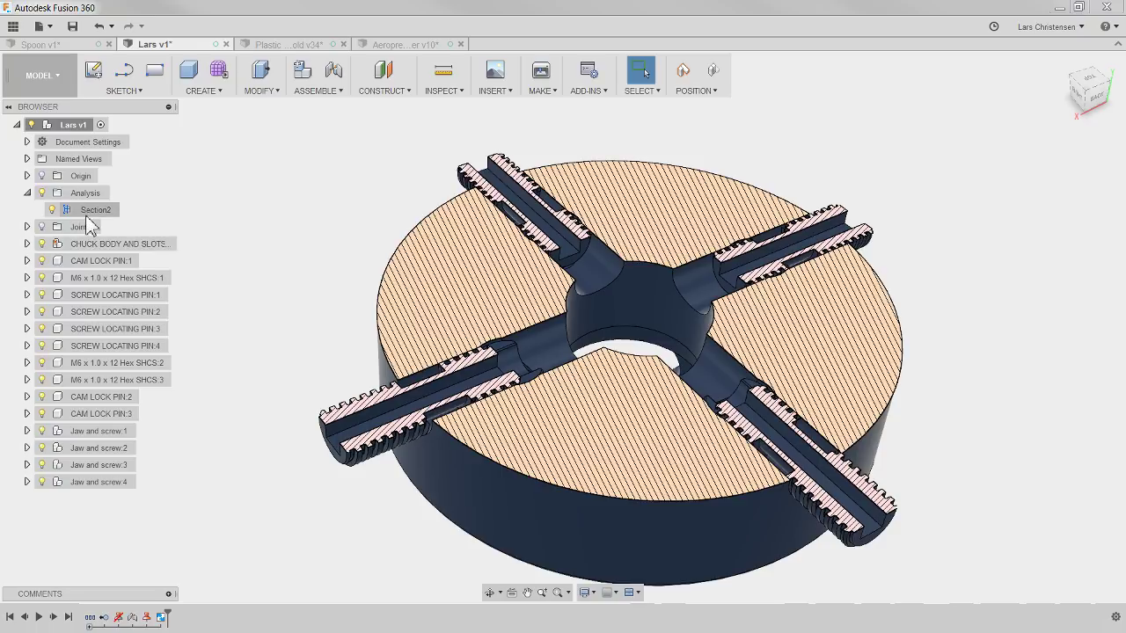
Try tilting the saved section plane to an X angle of about -11.8 degrees, and cancel the edit
right_click(99, 215)
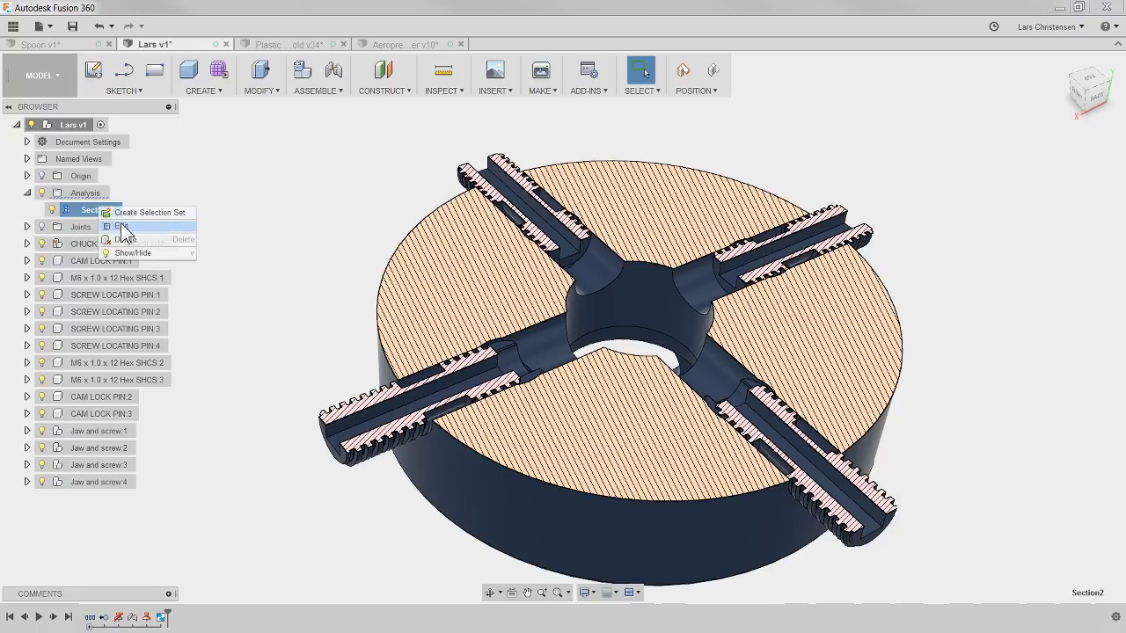
click(123, 220)
shift+middle_drag(248, 231, 326, 395)
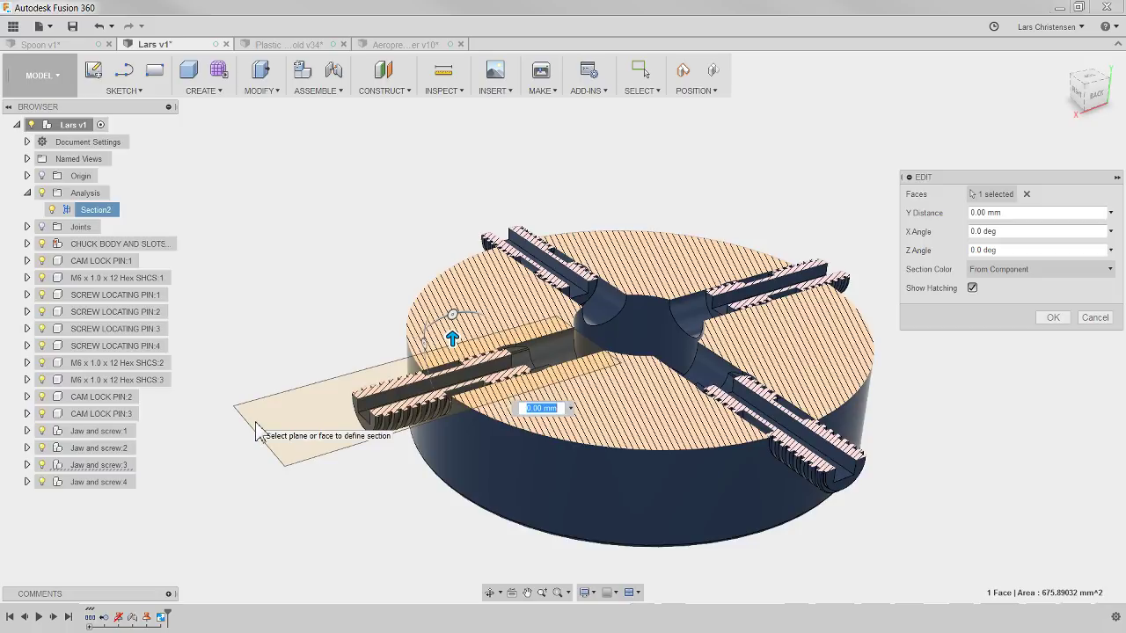
scroll(256, 432, up, 3)
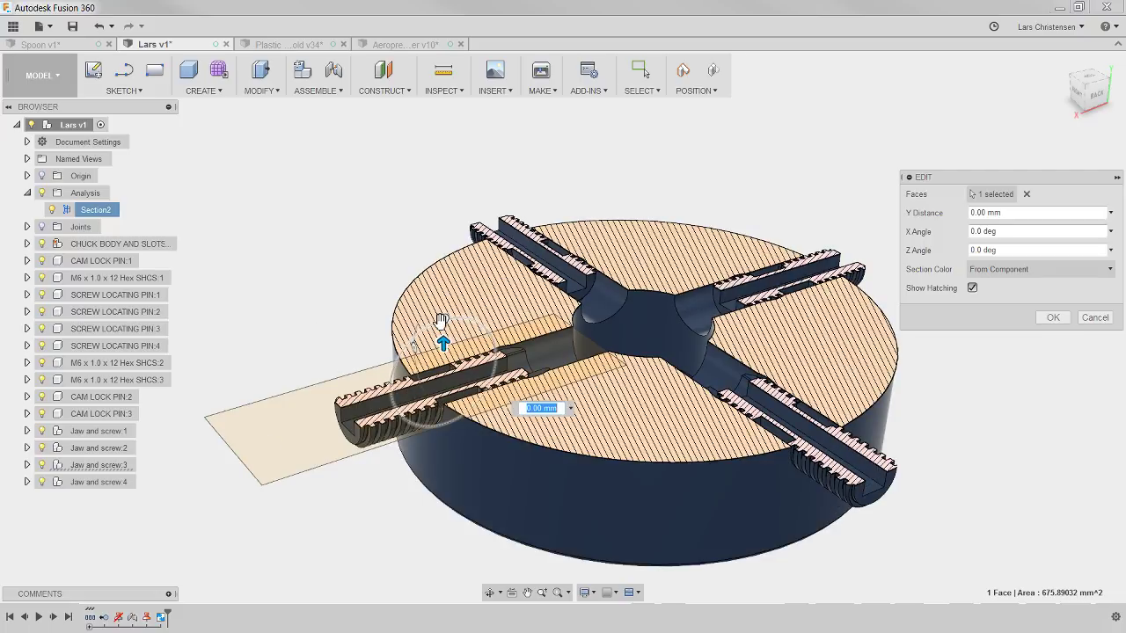
drag(443, 319, 428, 353)
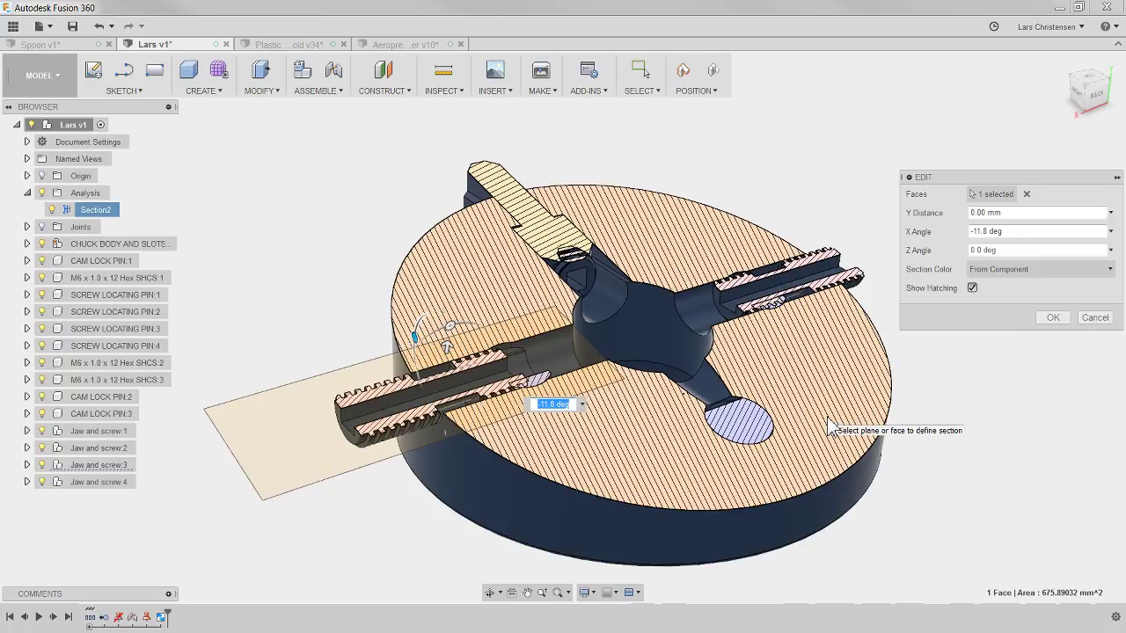
click(1095, 317)
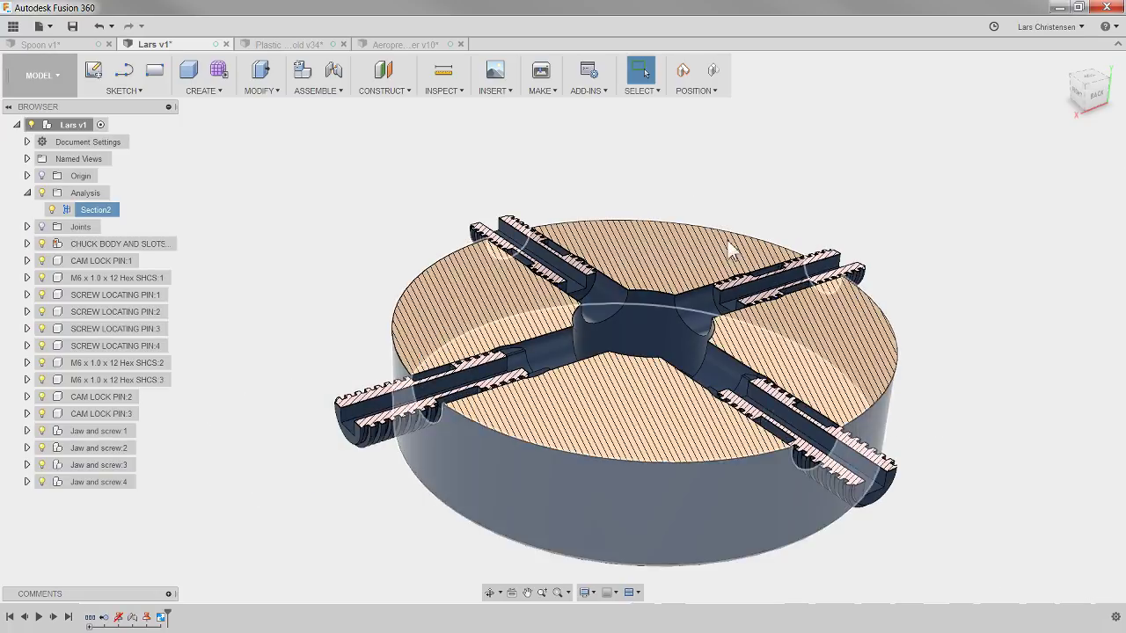
Delete the saved section analysis from the chuck assembly
right_click(86, 210)
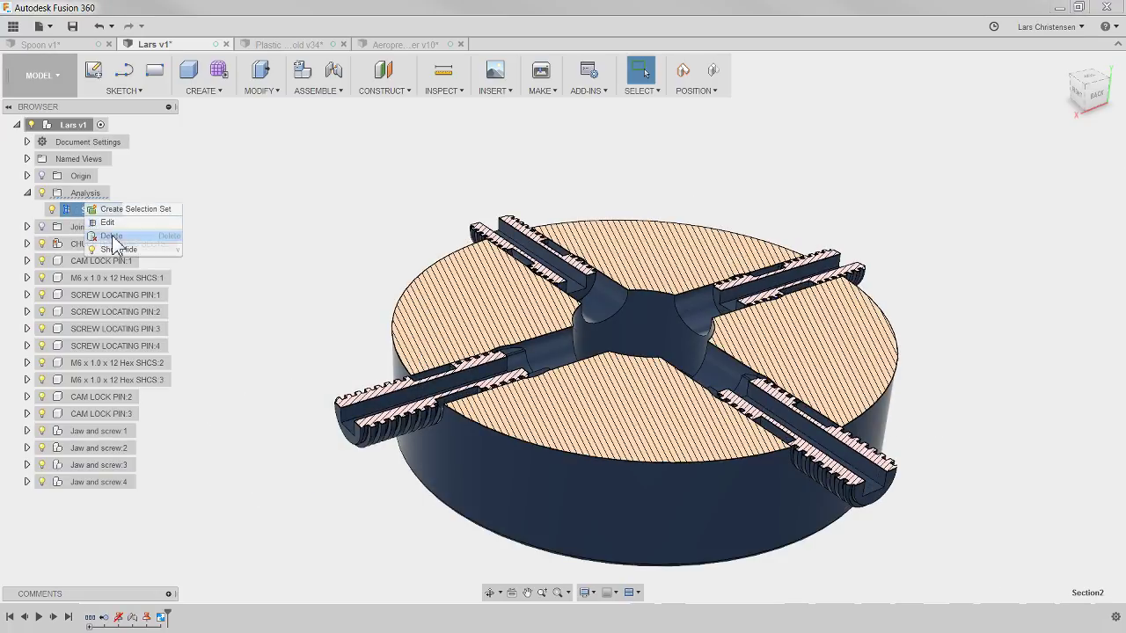
click(119, 236)
shift+middle_drag(342, 239, 375, 168)
Construct a plane at about 125.8 degrees through the upper edge of a jaw's outer end, continuing with the components in their previous position
click(378, 91)
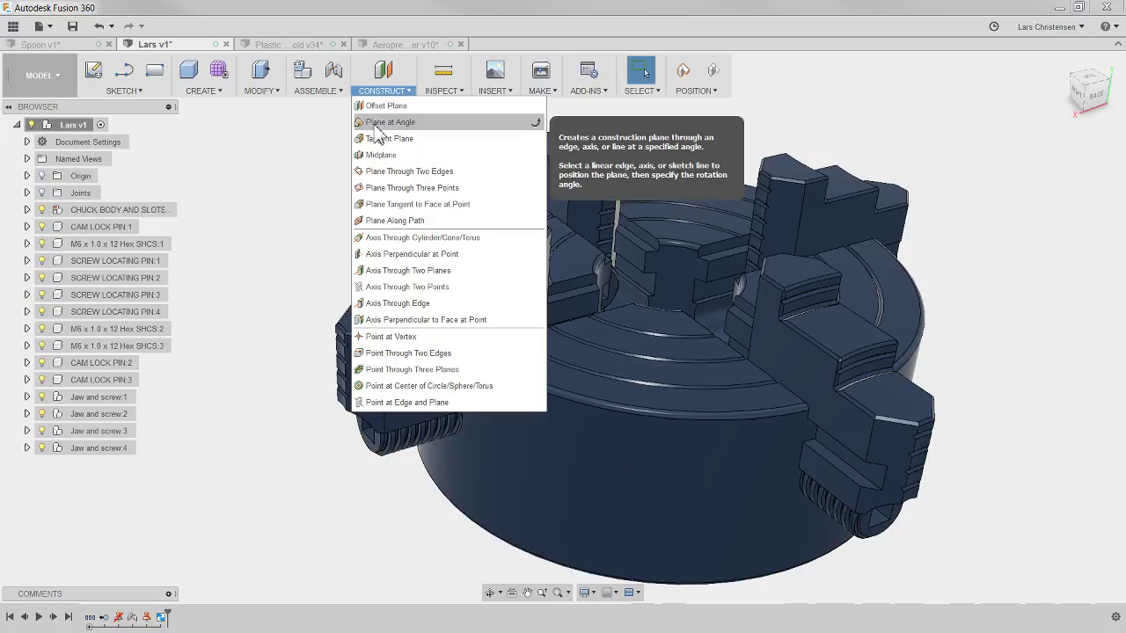
click(392, 122)
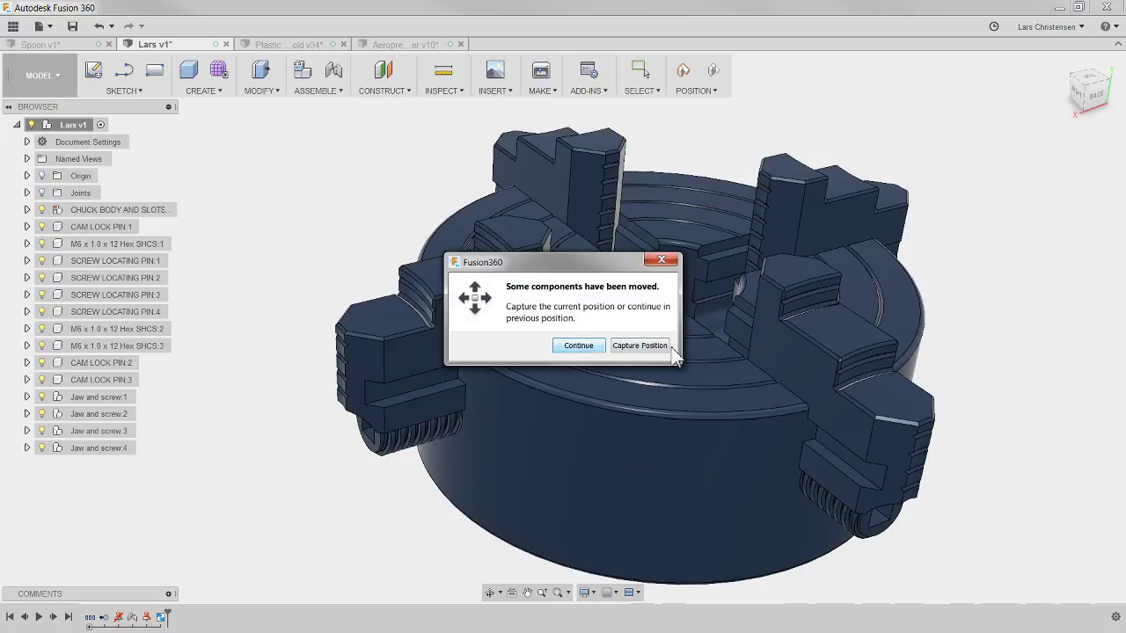
click(597, 347)
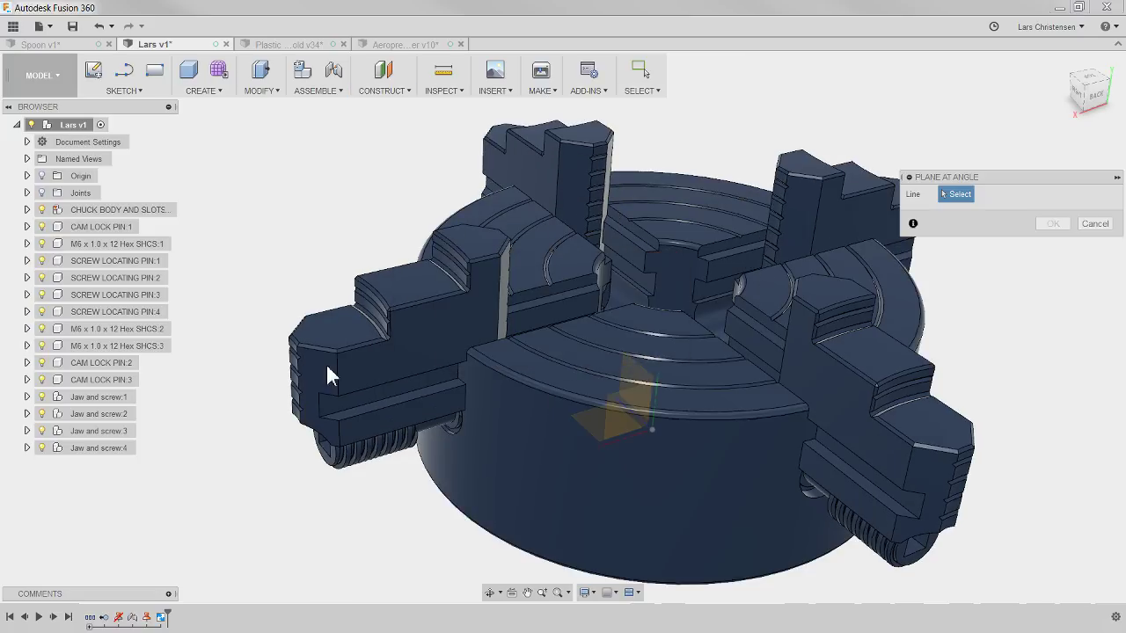
click(324, 346)
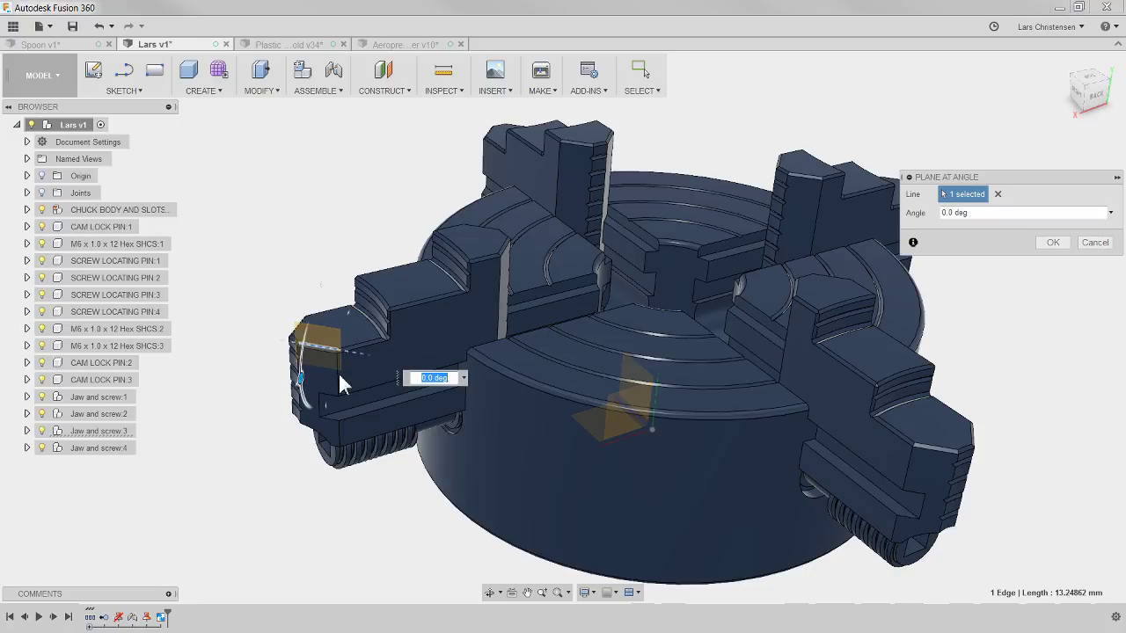
shift+middle_drag(318, 405, 339, 410)
scroll(340, 410, up, 3)
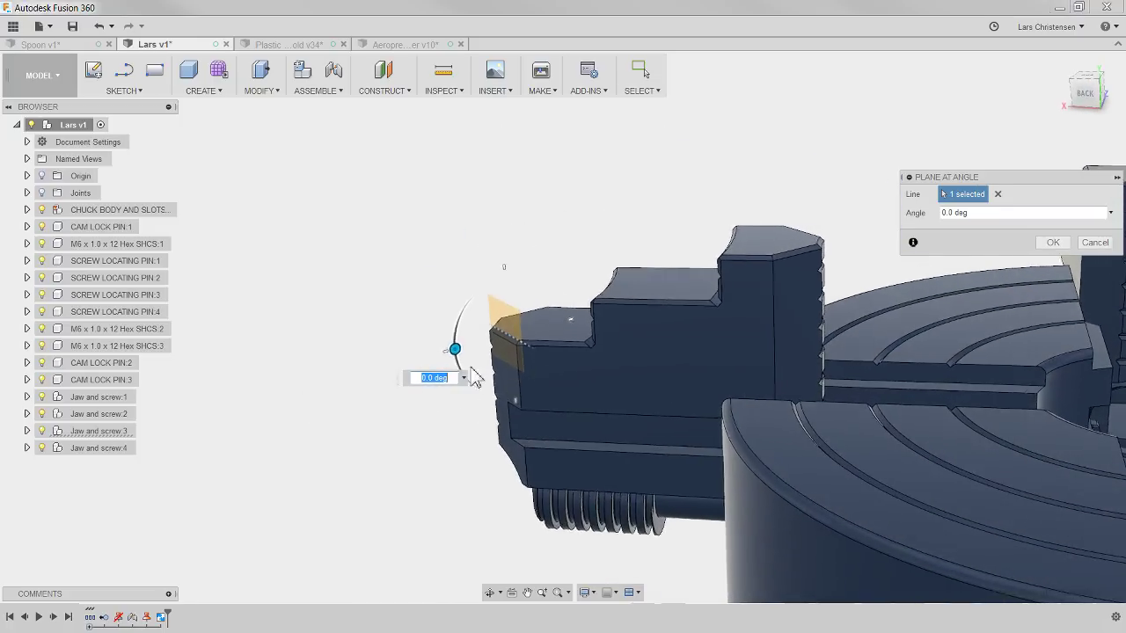
drag(457, 346, 568, 395)
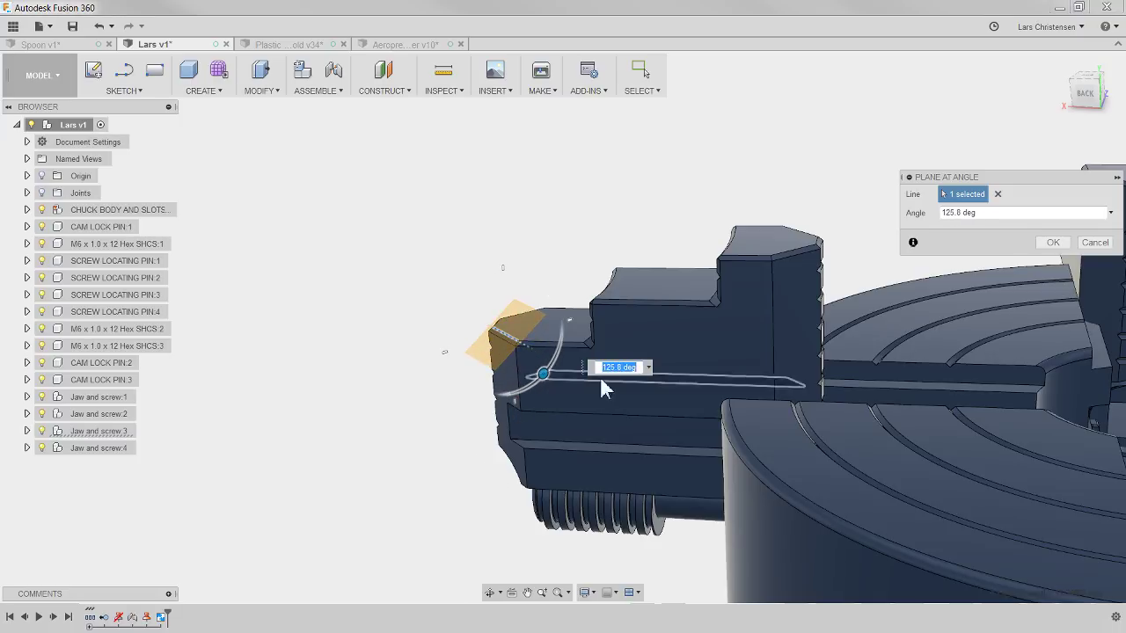
click(1053, 242)
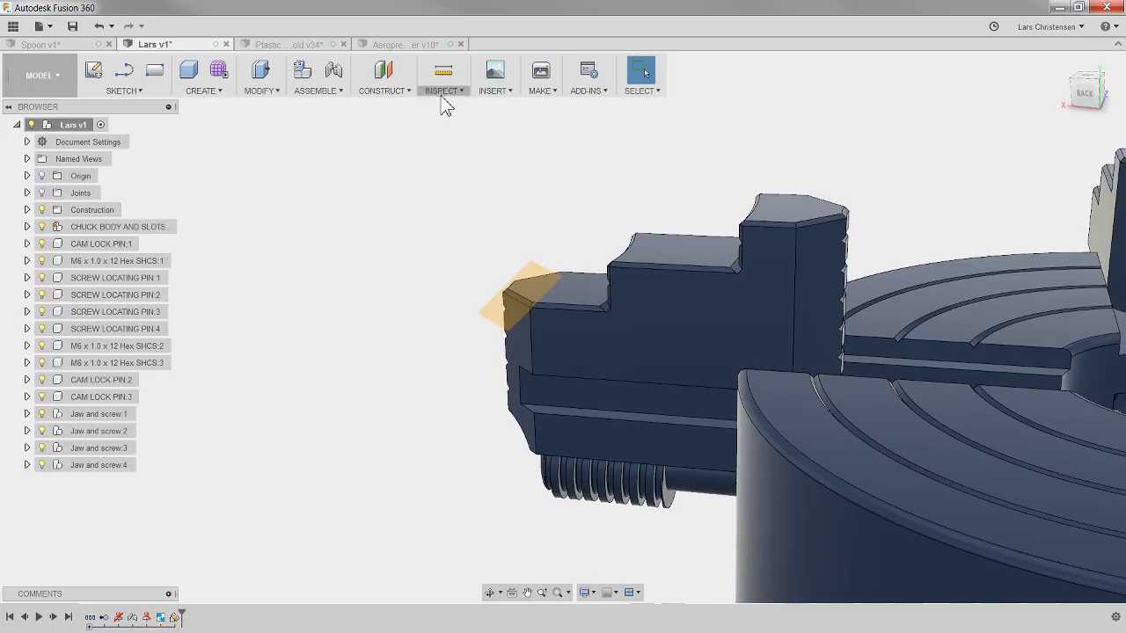
Preview a section analysis on the angled construction plane, move the cut through the jaw and back, and cancel it
click(444, 92)
click(444, 205)
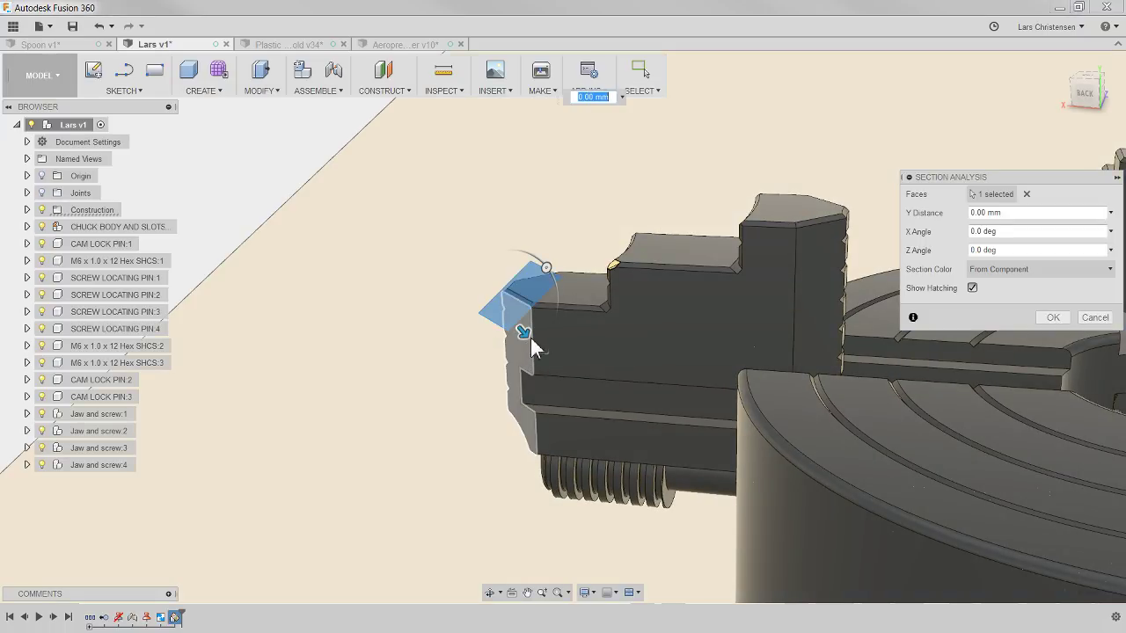
mouse_move(524, 332)
mouse_down()
mouse_move(536, 336)
mouse_move(557, 426)
mouse_move(598, 401)
mouse_move(629, 444)
mouse_move(701, 420)
mouse_up()
drag(680, 410, 577, 339)
click(1095, 317)
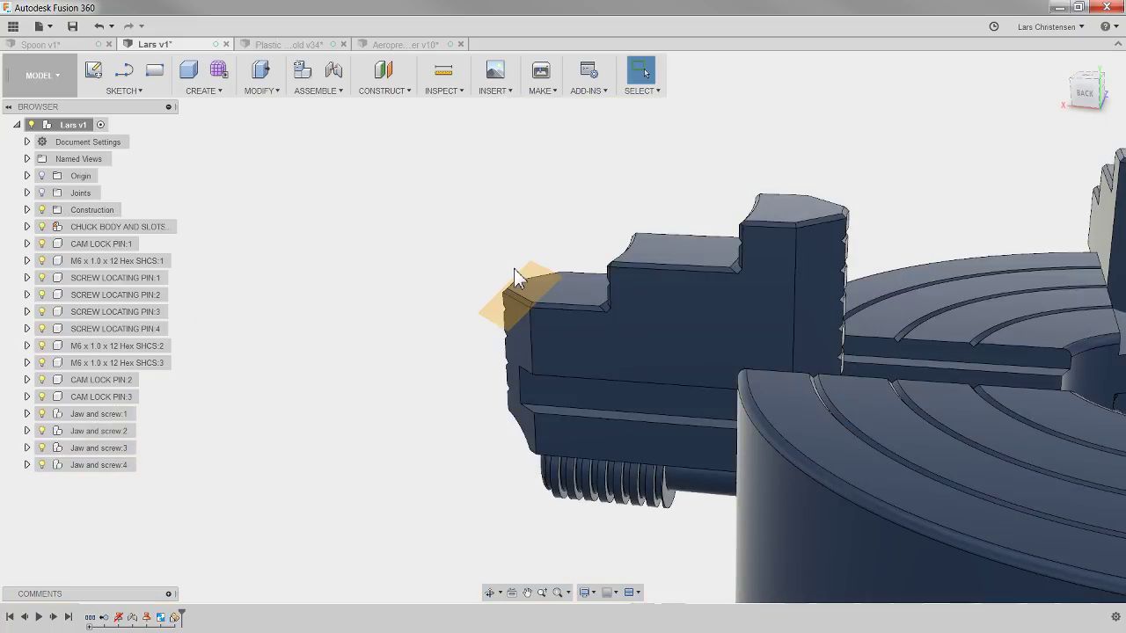
click(440, 97)
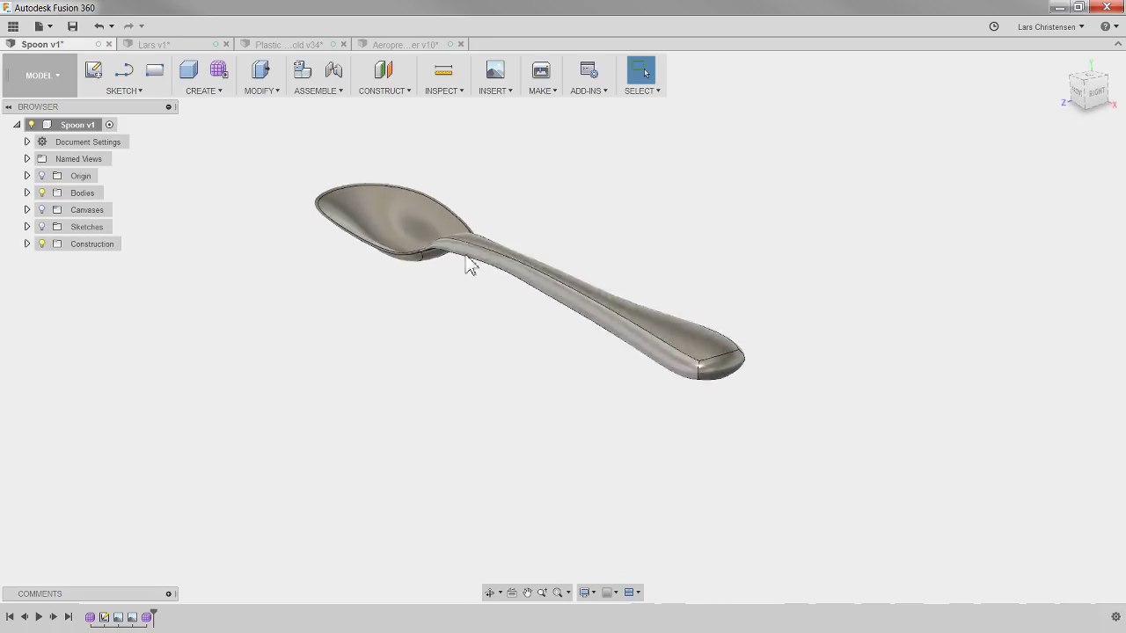
Preview a curvature comb analysis on the inner rim edge of the spoon bowl from the top view, and cancel it
click(1093, 79)
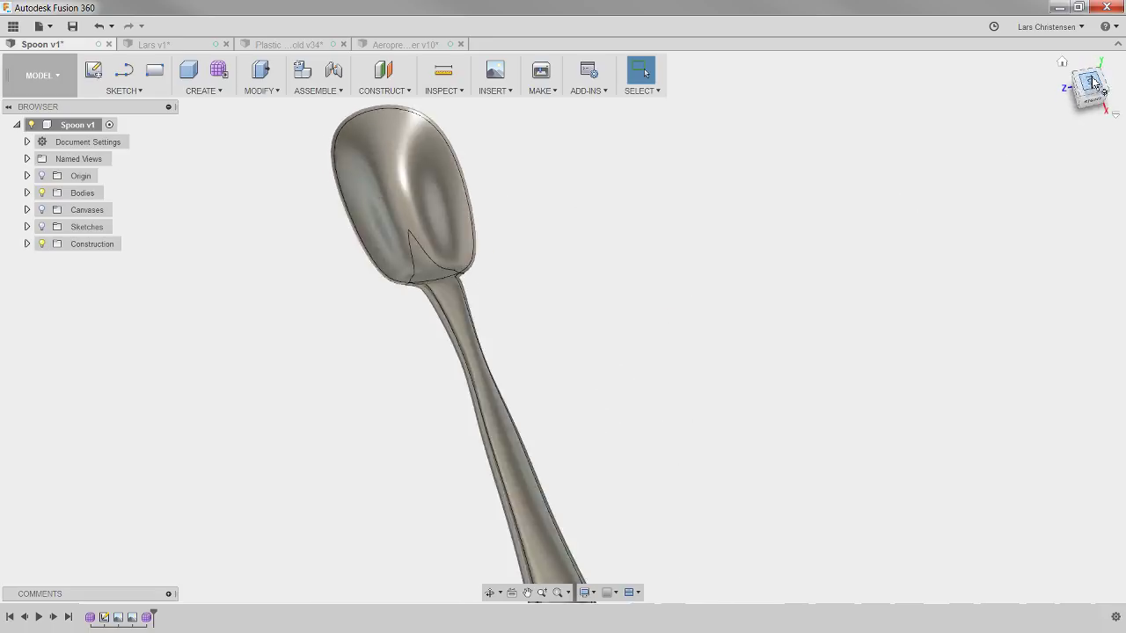
scroll(475, 123, up, 3)
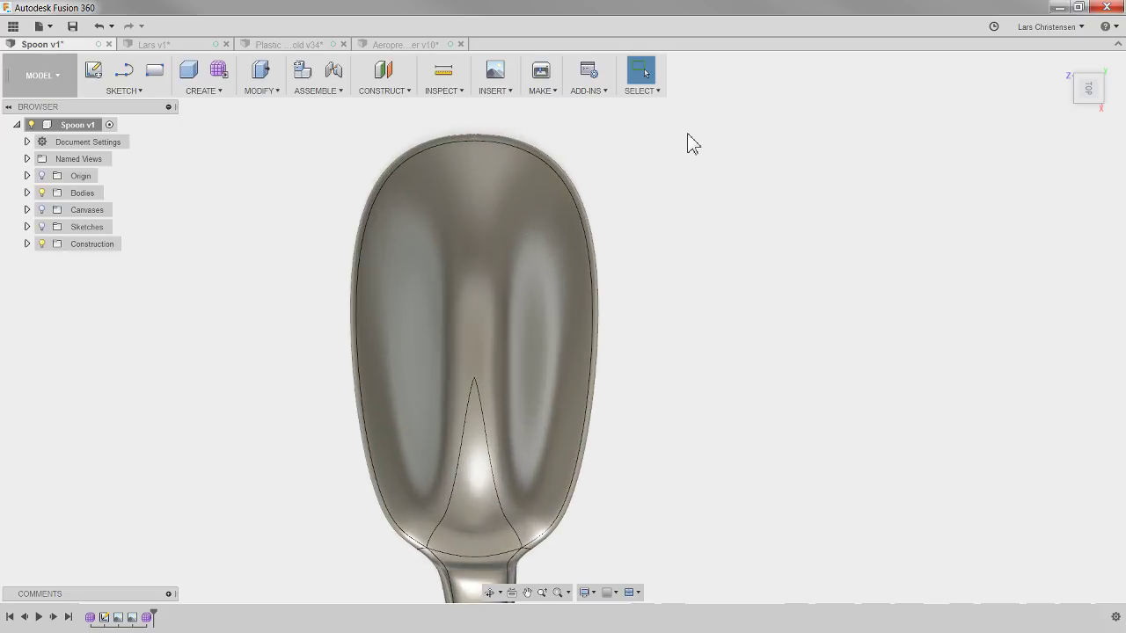
click(431, 91)
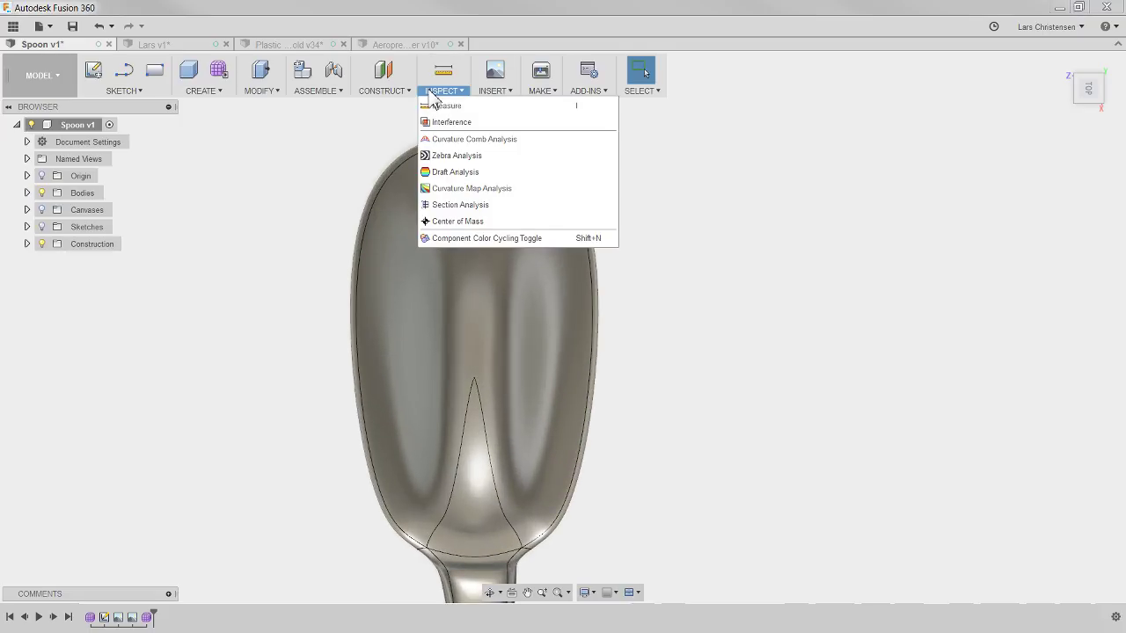
click(477, 143)
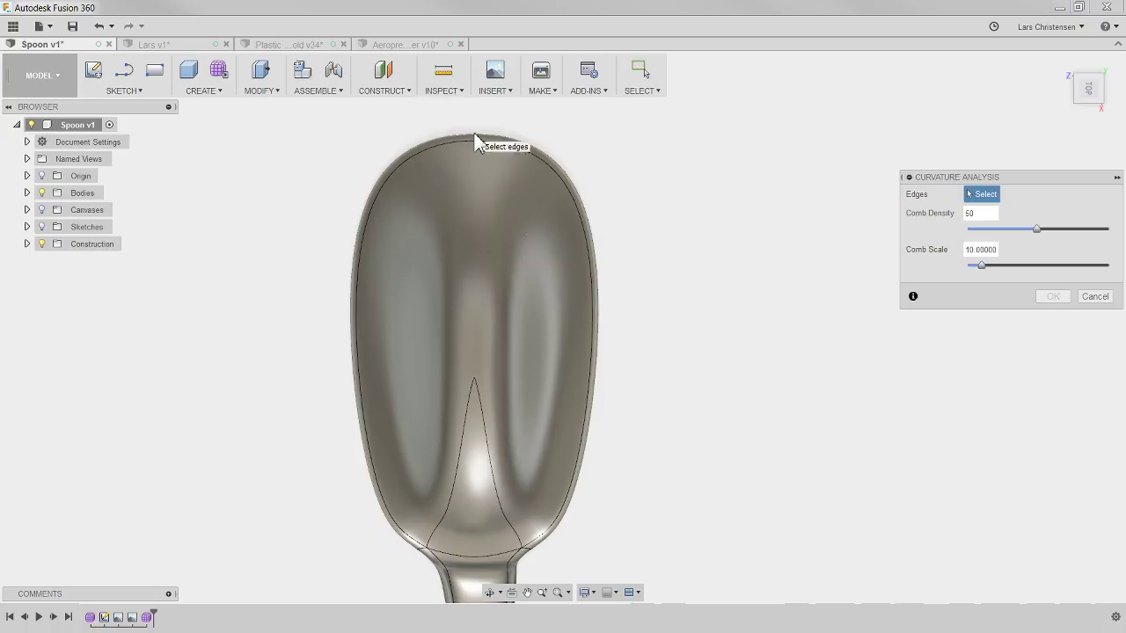
click(401, 165)
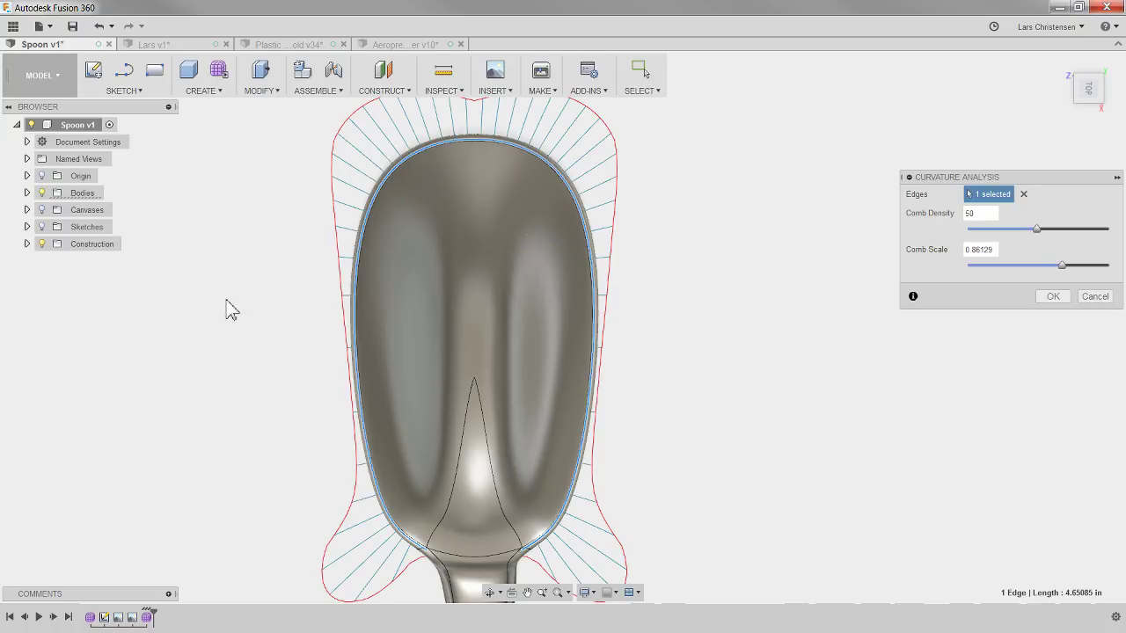
scroll(379, 244, down, 3)
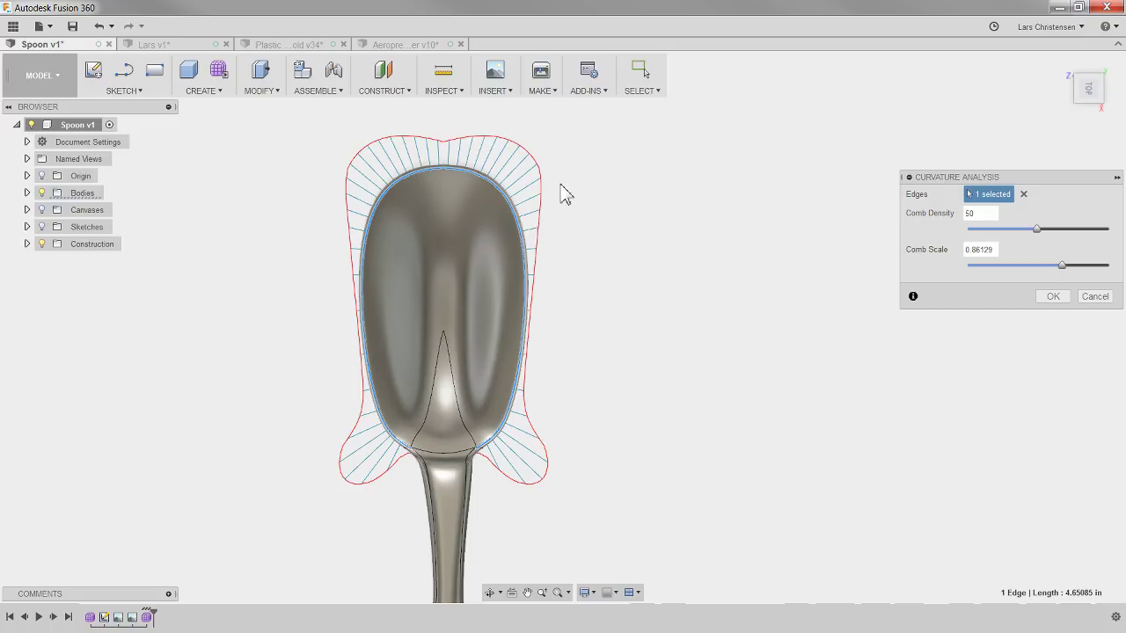
click(1094, 296)
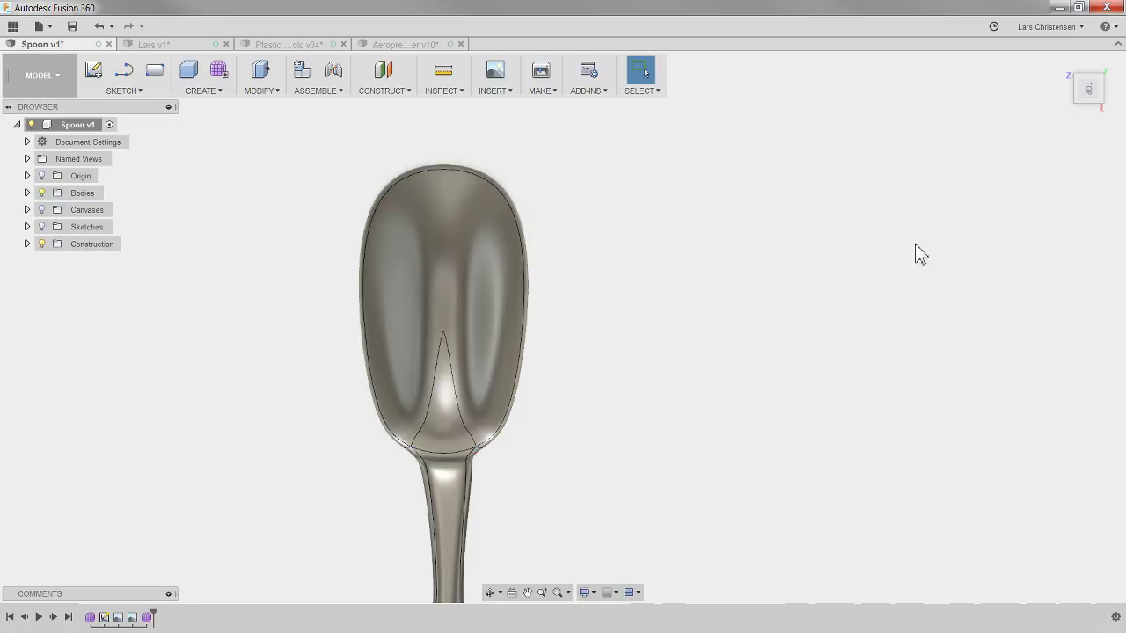
Create a new design and start a sketch on the vertical YZ origin plane
click(44, 27)
click(55, 43)
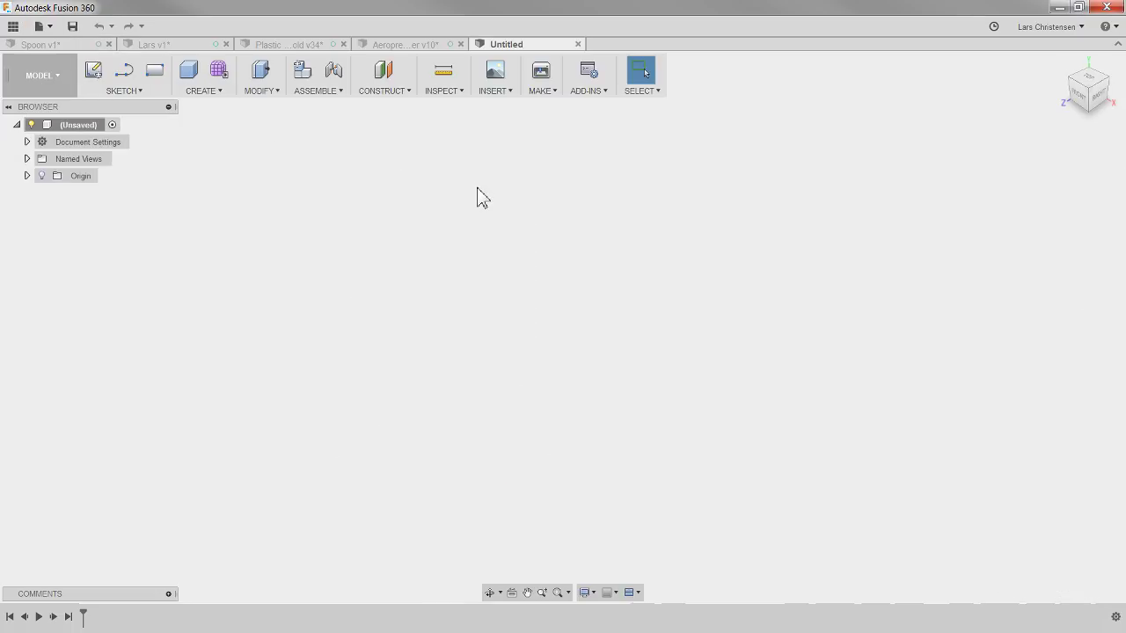
click(94, 72)
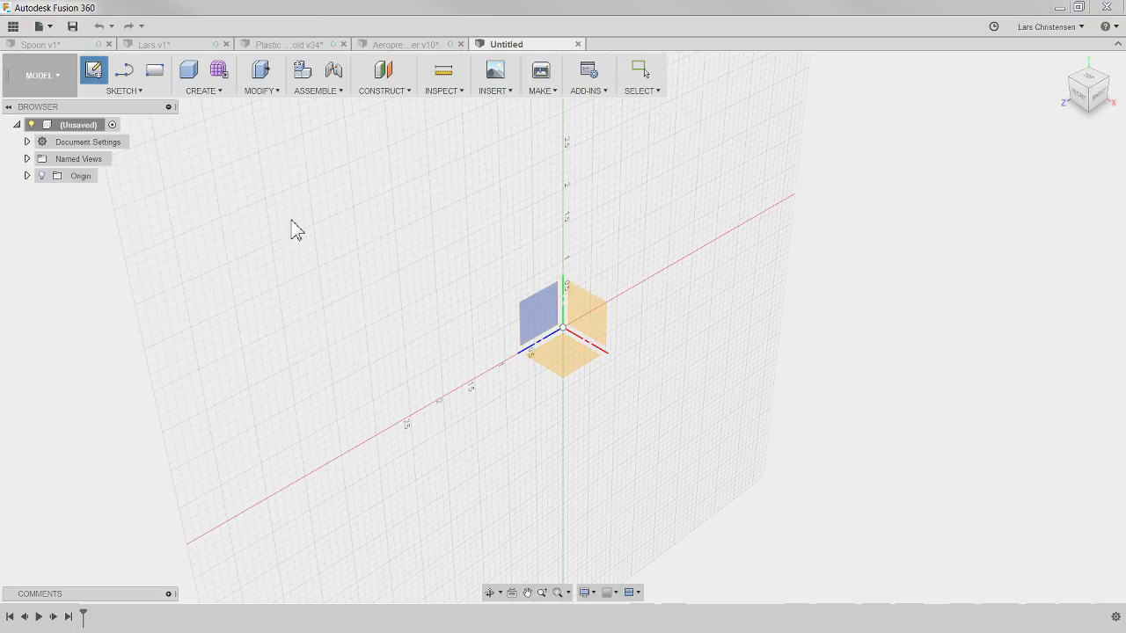
click(533, 320)
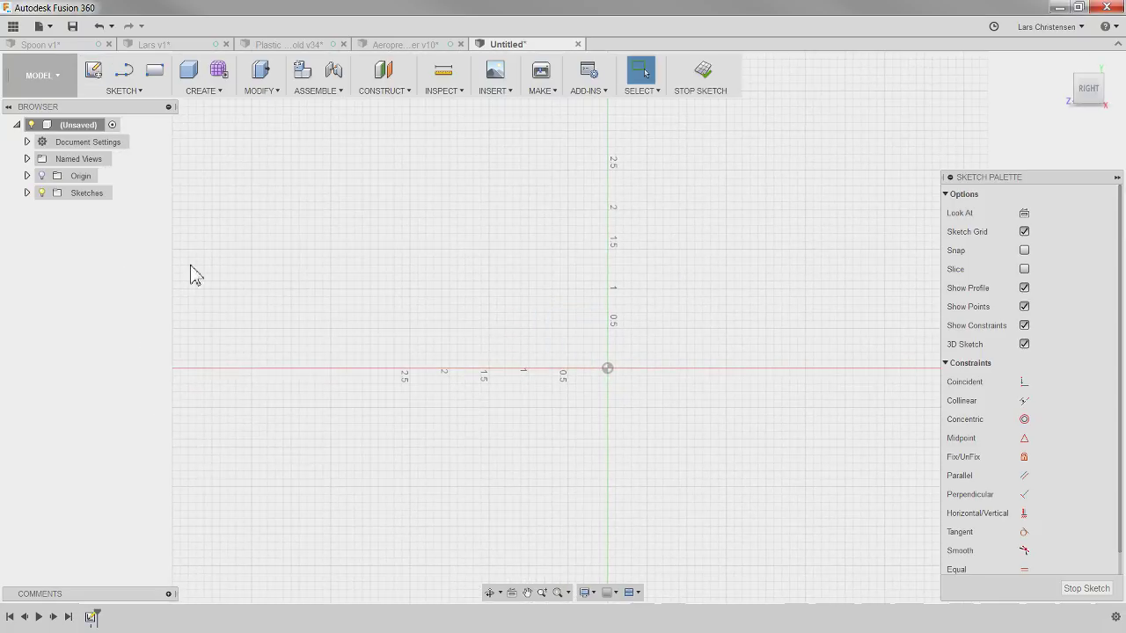
Draw a three-point spline from the origin, arching upward and ending on the horizontal axis about 5 in away
click(123, 90)
click(152, 226)
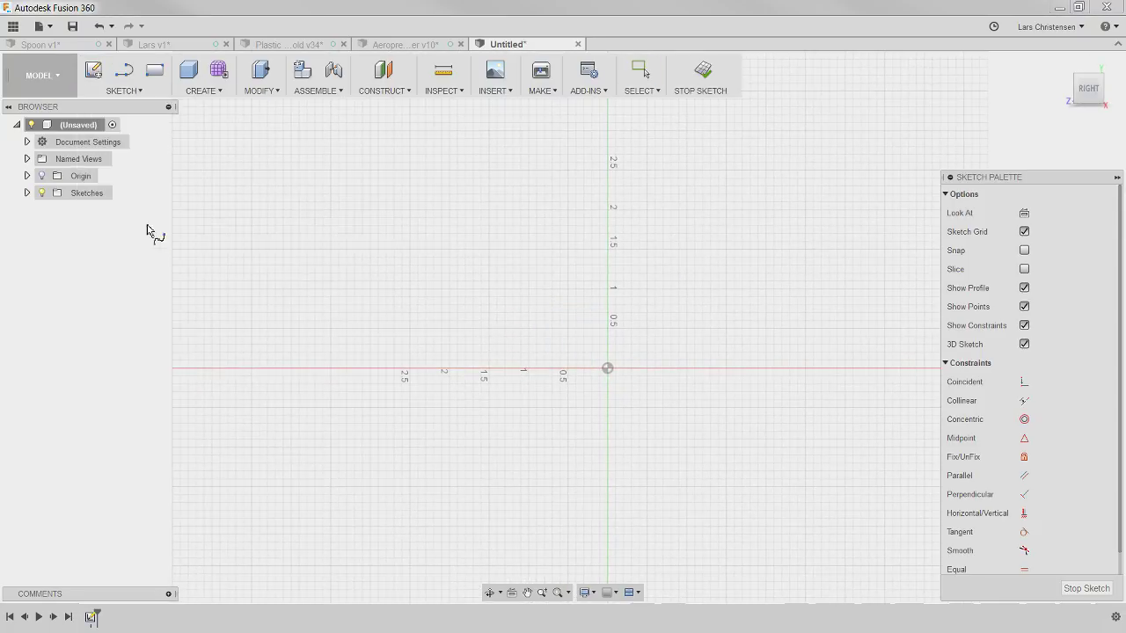
click(607, 367)
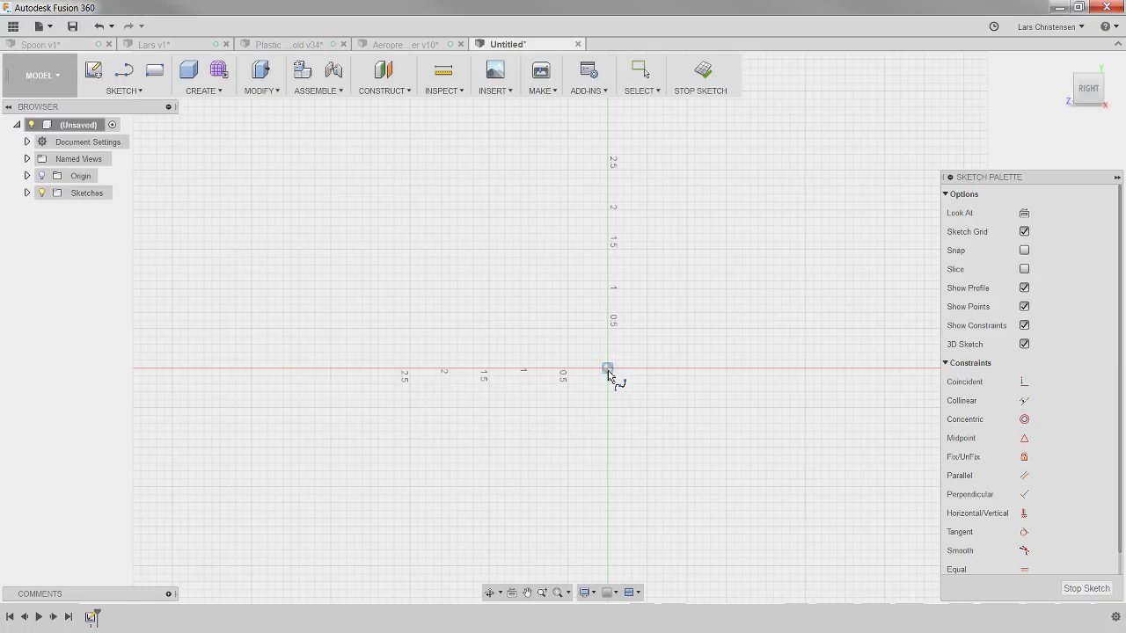
click(826, 269)
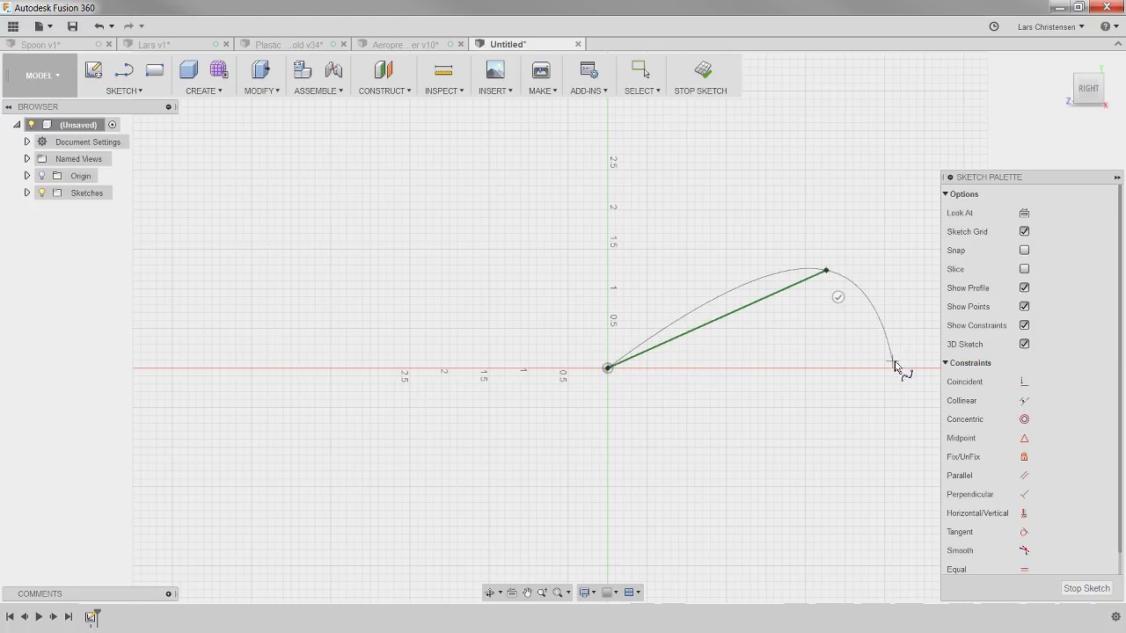
scroll(610, 372, down, 3)
scroll(748, 368, up, 5)
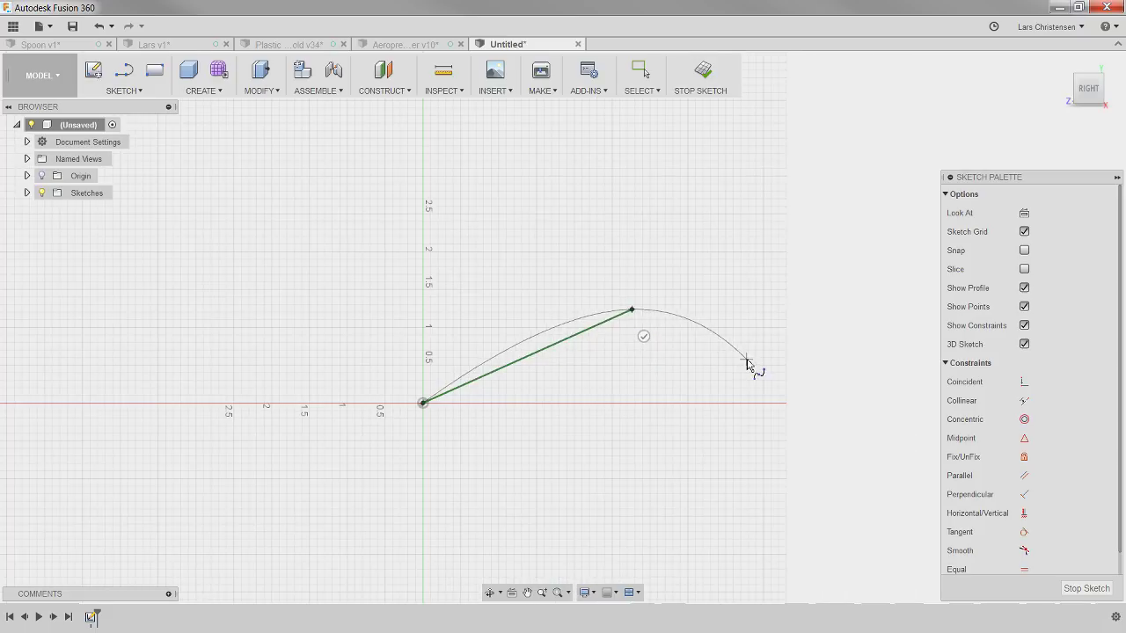
click(818, 419)
click(796, 439)
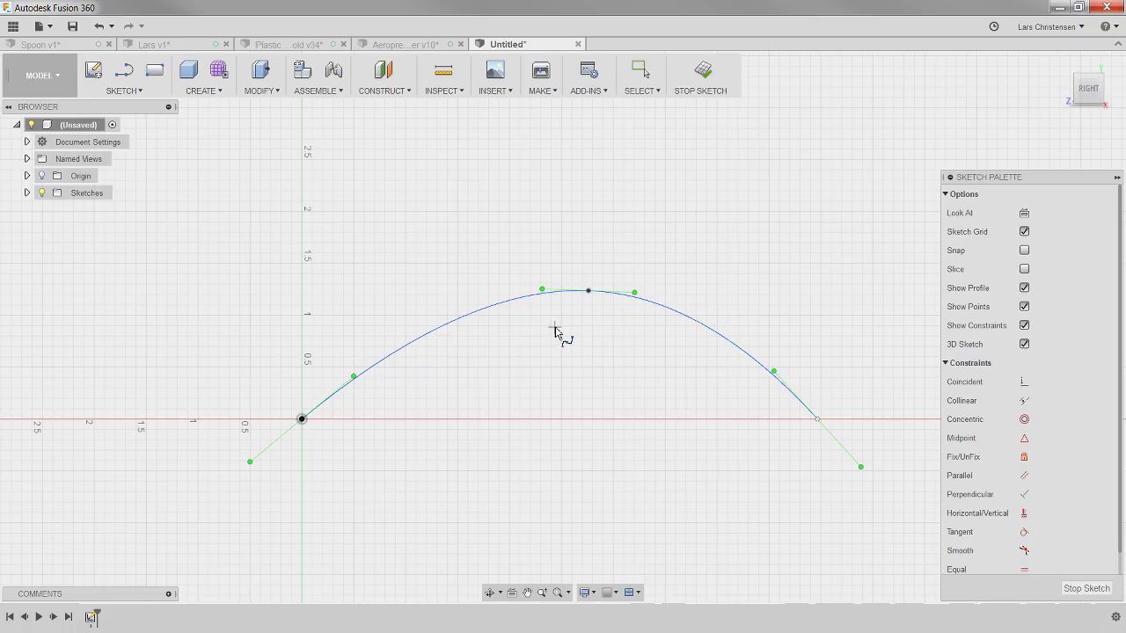
Reshape the spline by tilting the tangent handles at its middle point and at the origin, and finish the sketch
key(Escape)
drag(543, 291, 519, 304)
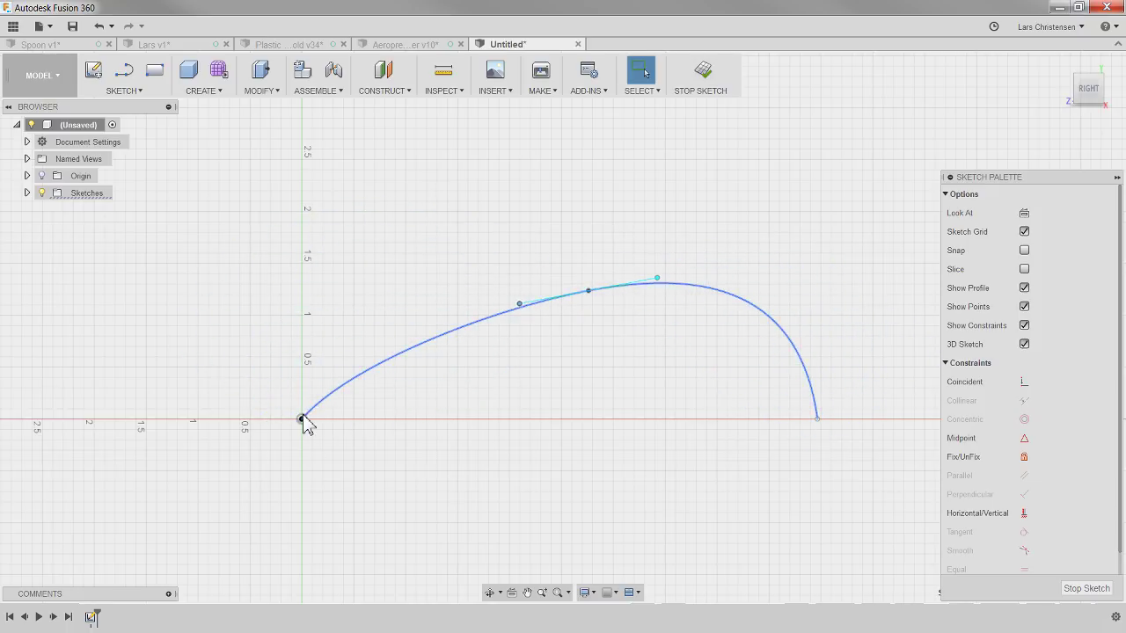
click(323, 401)
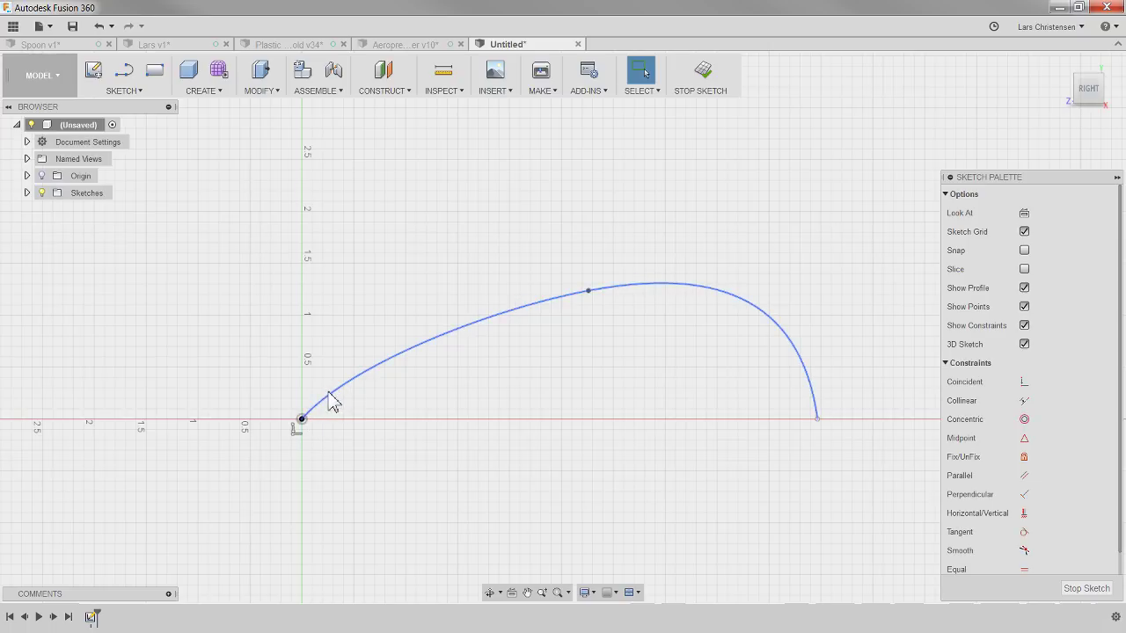
drag(325, 403, 330, 372)
click(413, 467)
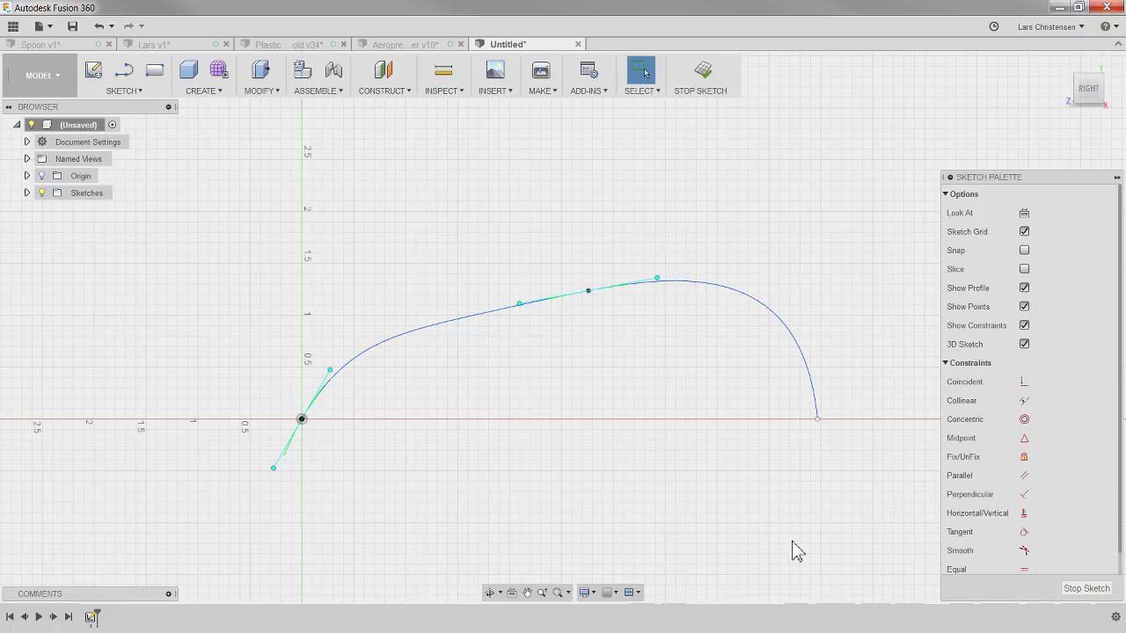
click(1090, 589)
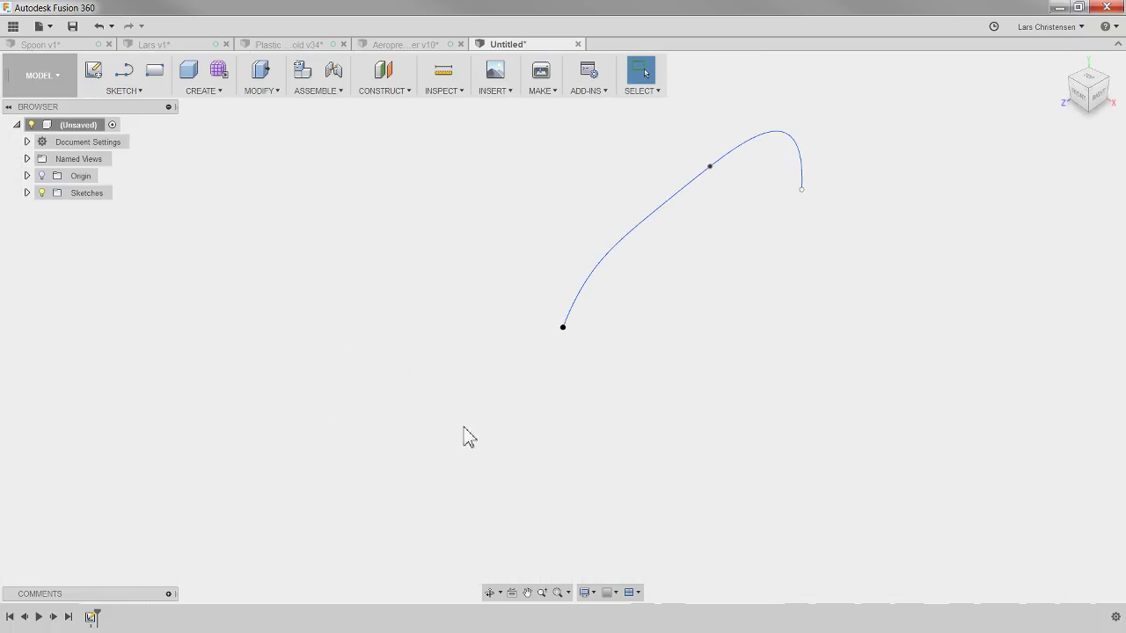
click(93, 70)
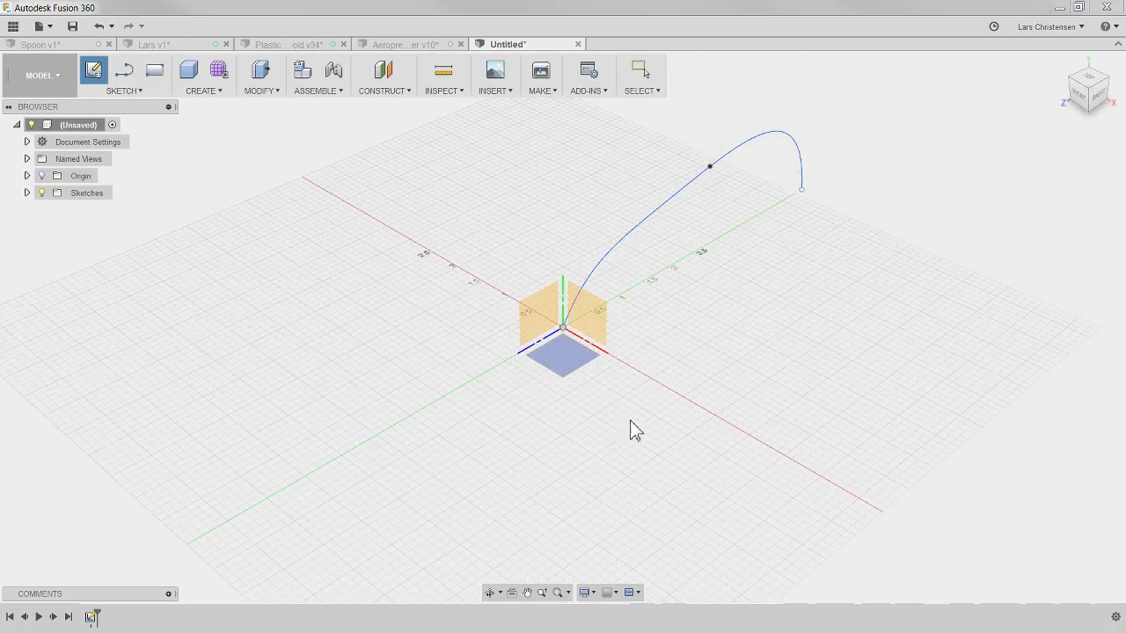
click(532, 324)
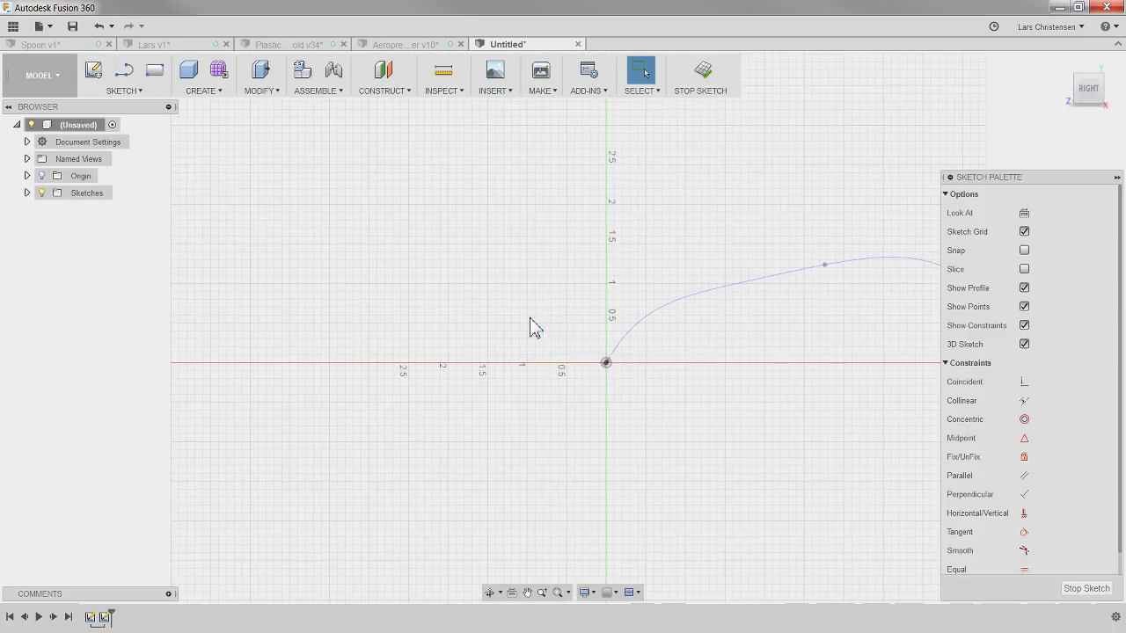
click(1087, 588)
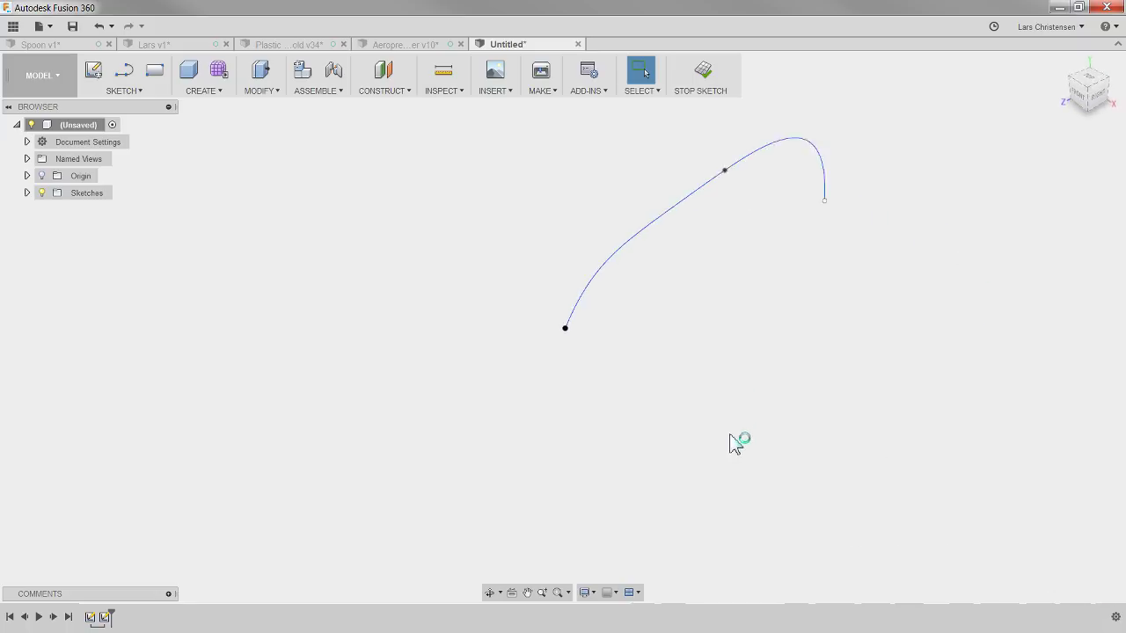
Show the origin planes and start a sketch on the XY plane at the spline's starting point
click(41, 177)
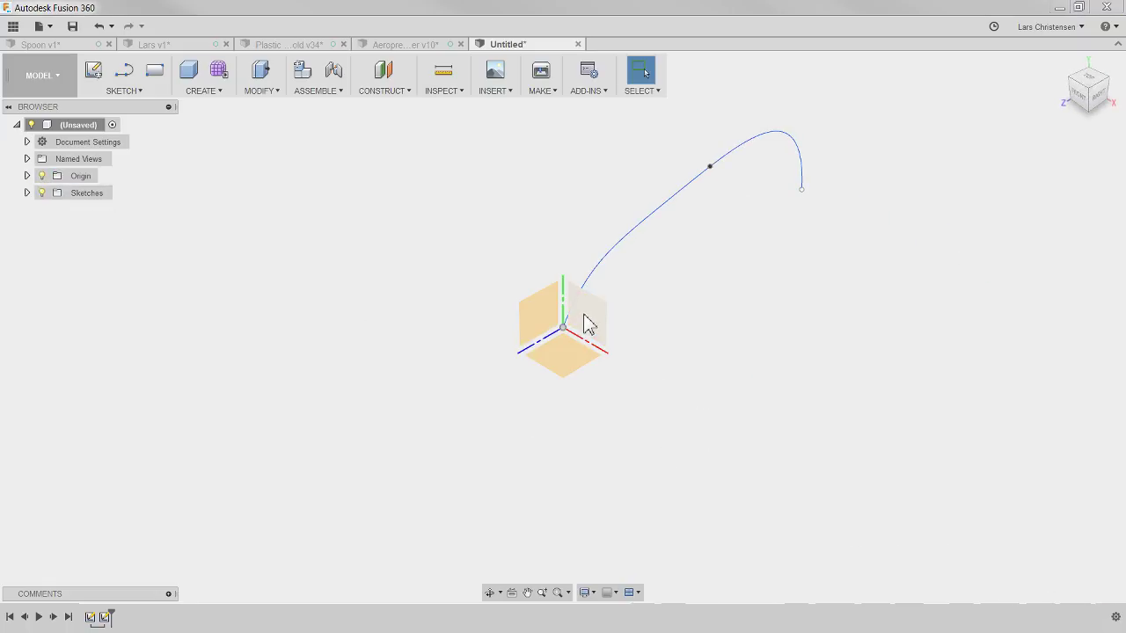
shift+middle_drag(688, 369, 739, 395)
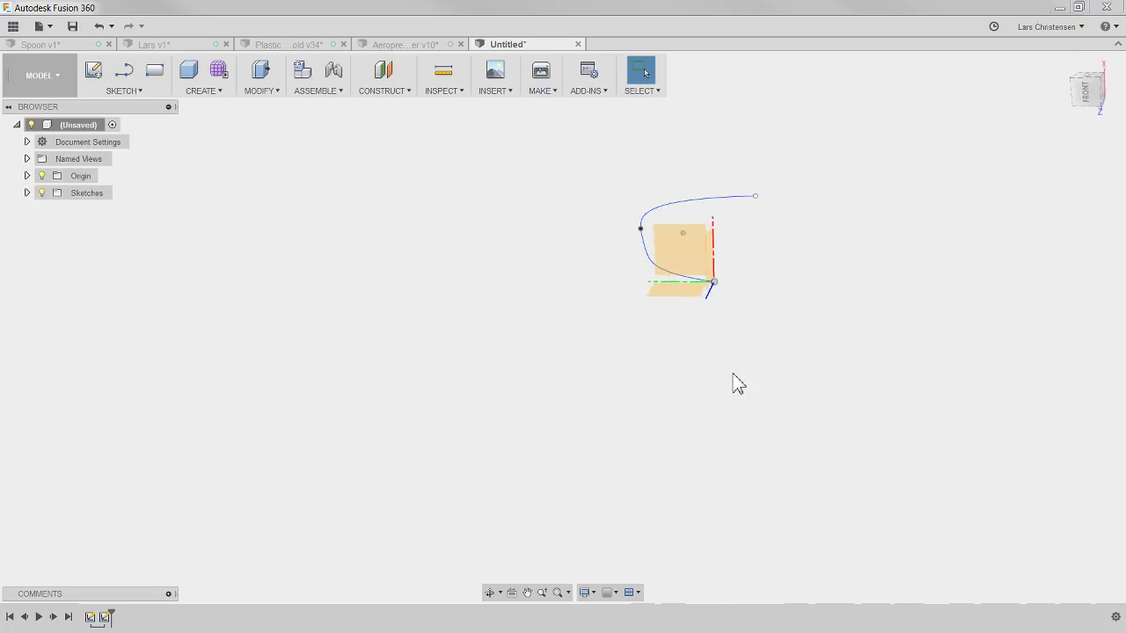
right_click(691, 262)
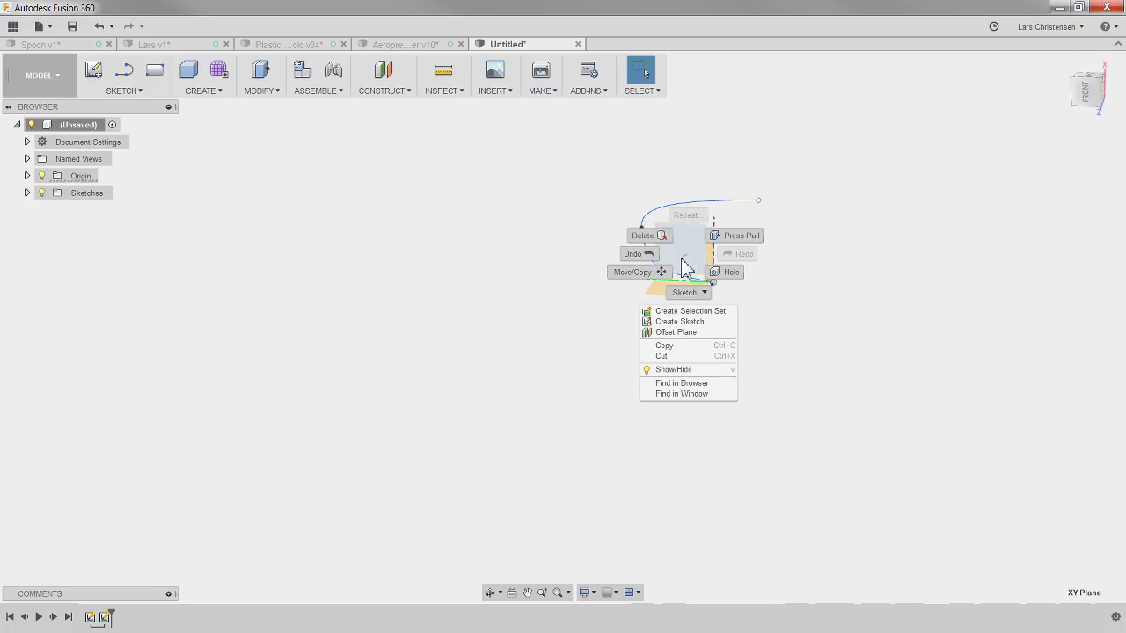
click(682, 322)
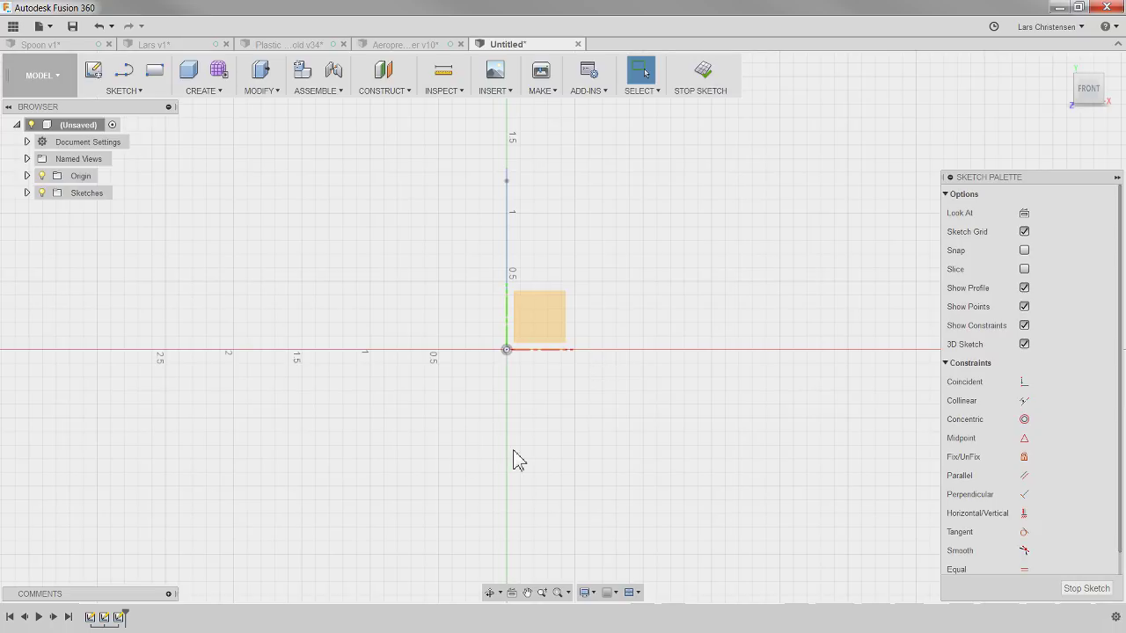
Draw a small rectangle about 0.12 by 0.11 in with one corner on the origin, and finish the sketch
click(130, 91)
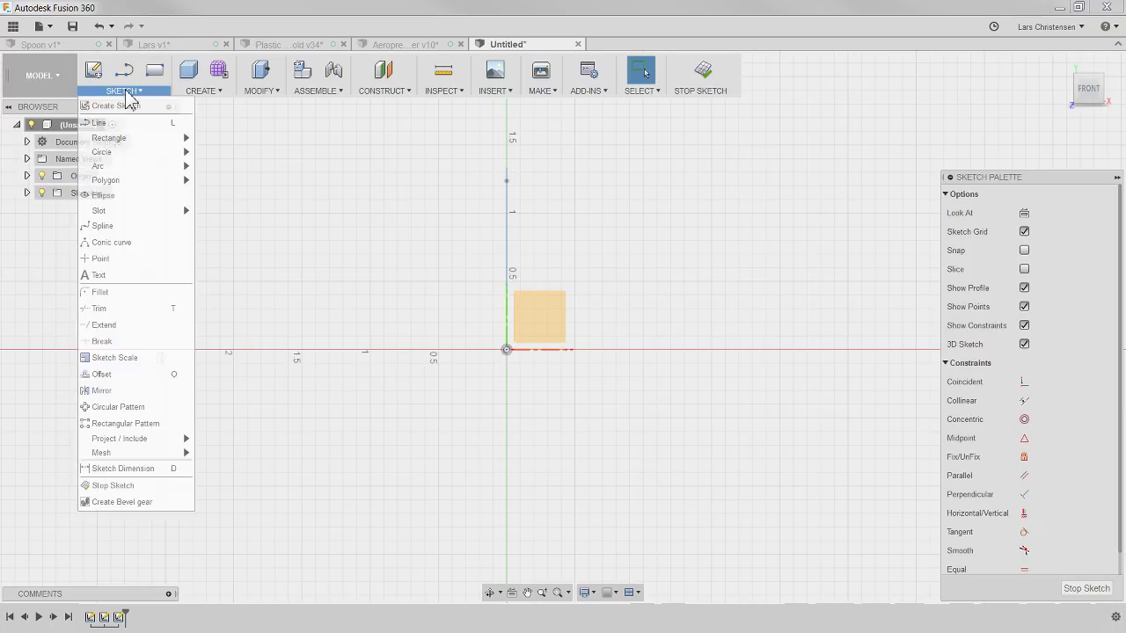
click(155, 73)
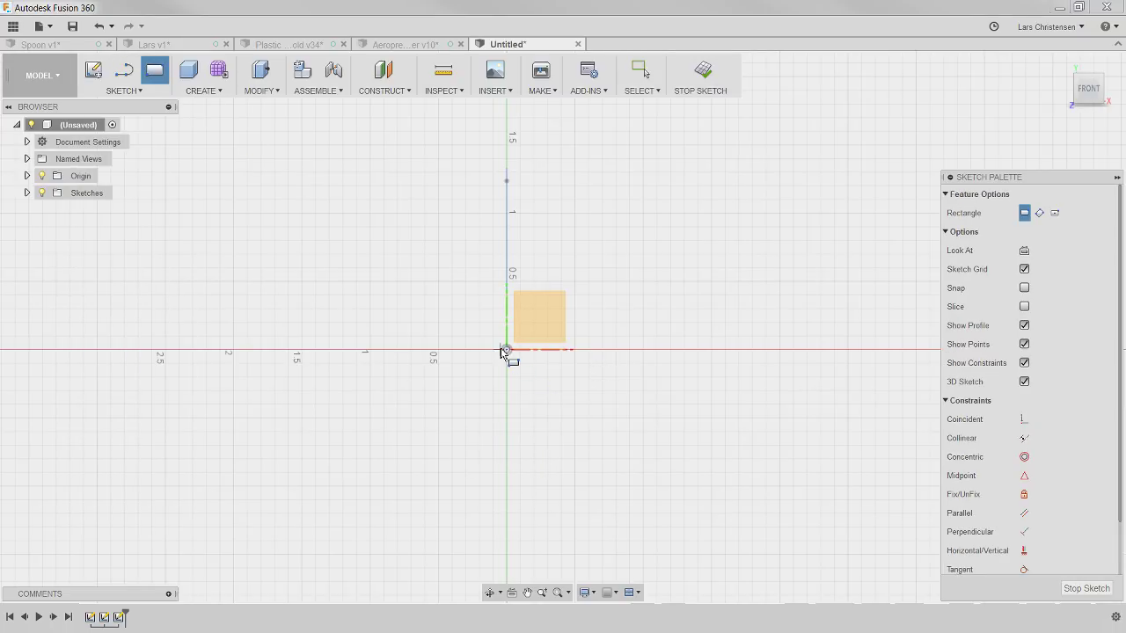
click(507, 351)
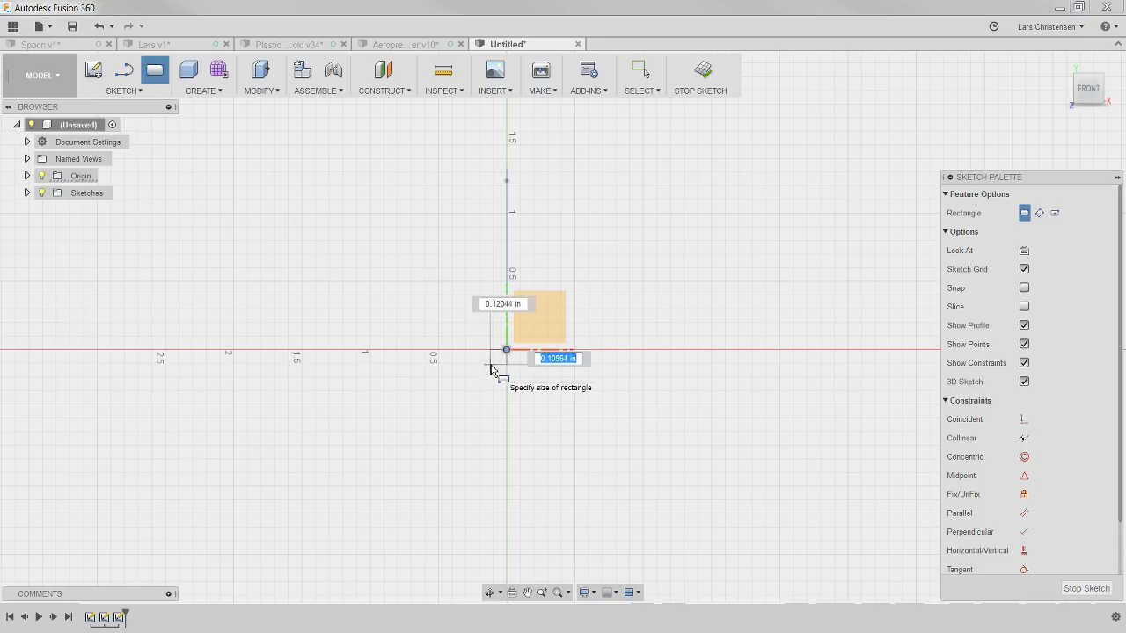
click(490, 365)
click(1071, 590)
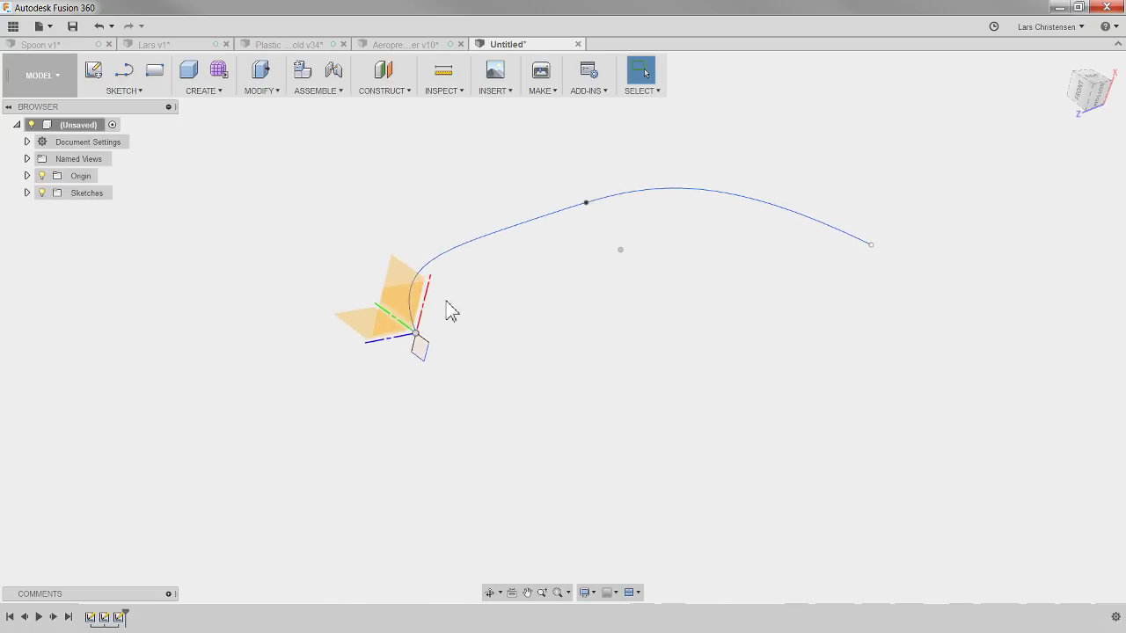
Sweep the small rectangle along the full spline as a new body, using a single path and perpendicular orientation
click(201, 93)
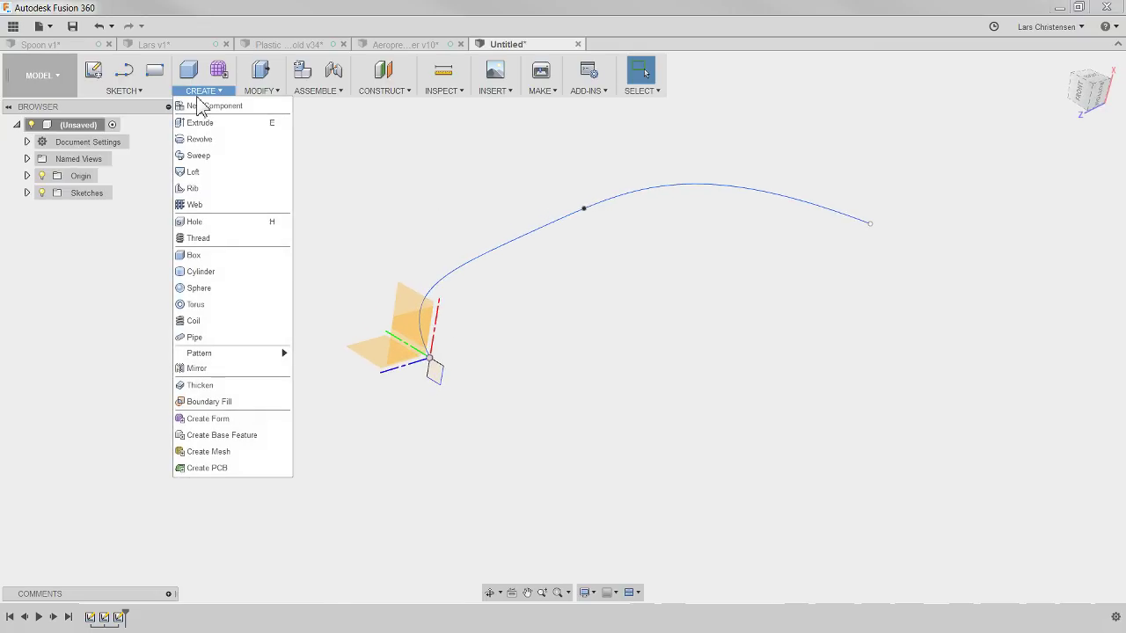
click(208, 156)
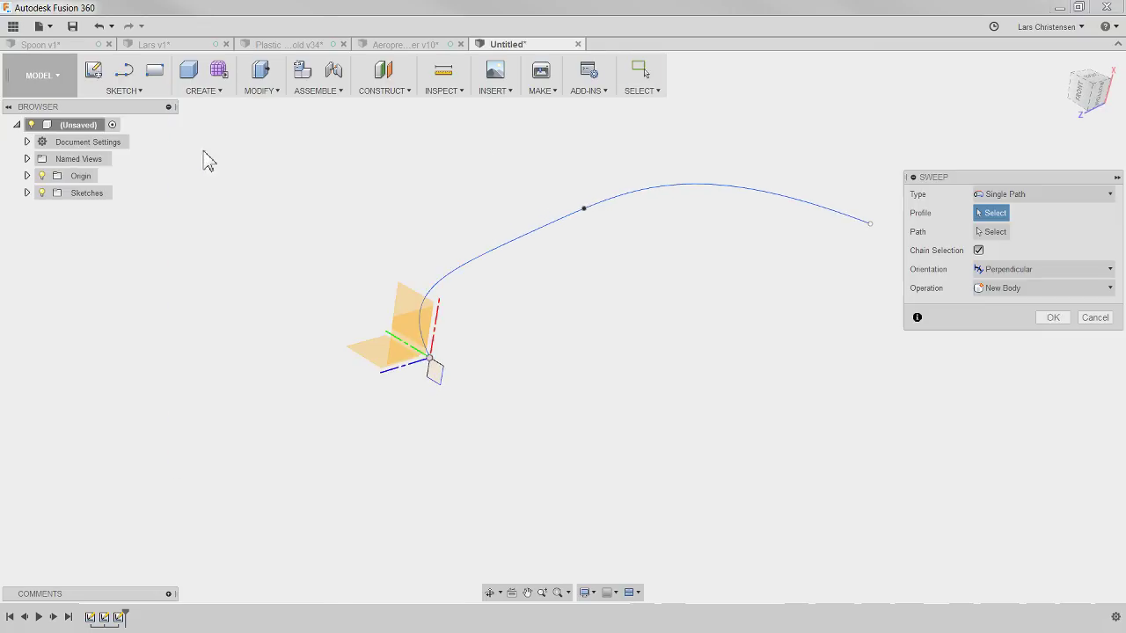
click(430, 374)
click(991, 231)
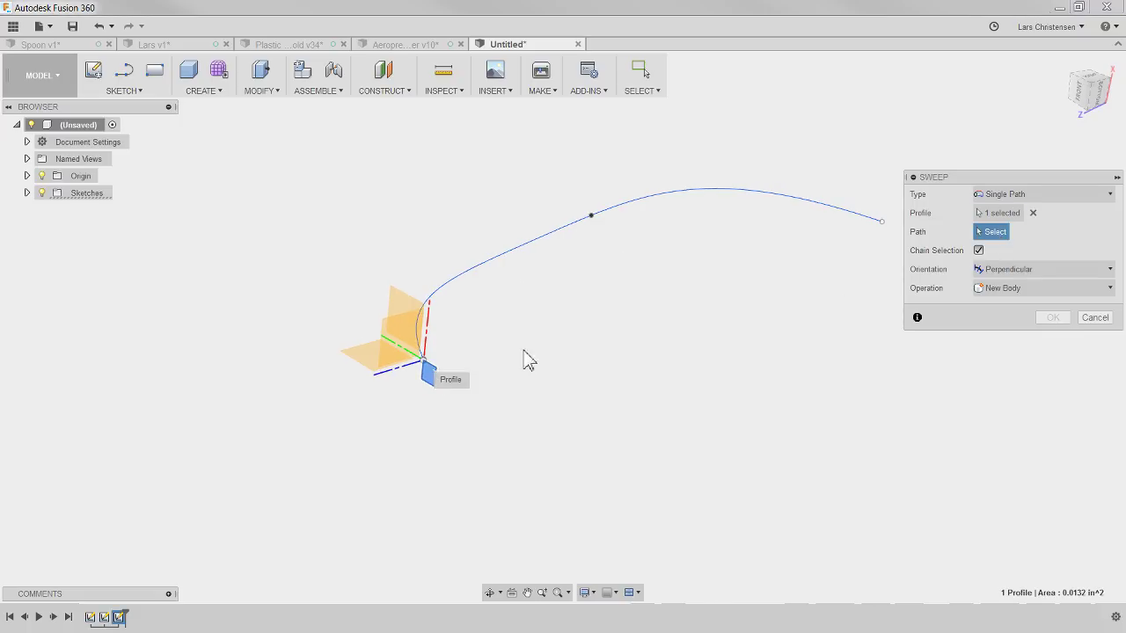
click(478, 270)
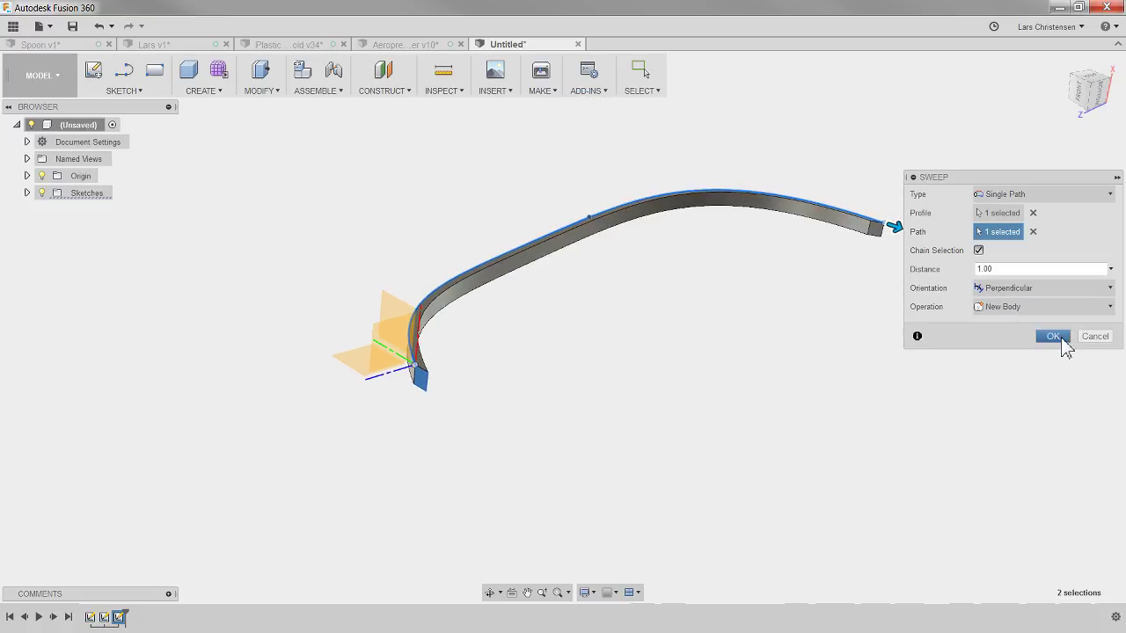
click(1060, 340)
mouse_move(947, 437)
shift+middle_down()
mouse_move(739, 460)
mouse_move(1005, 380)
mouse_move(922, 367)
mouse_move(937, 379)
mouse_move(885, 419)
mouse_move(794, 238)
mouse_move(865, 289)
shift+middle_up()
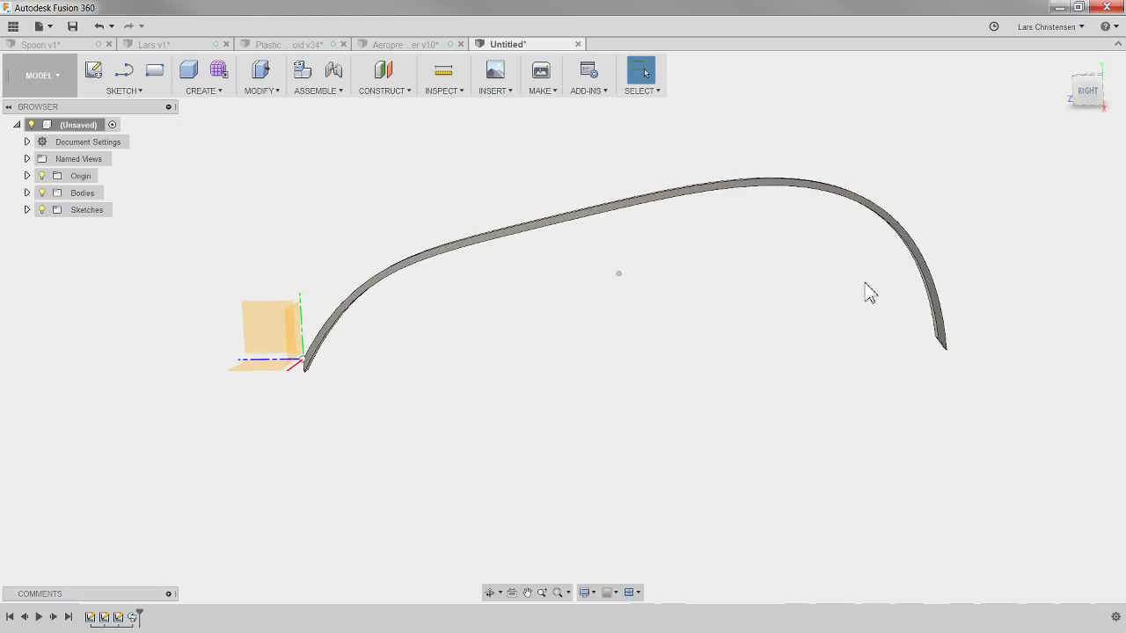
click(1090, 93)
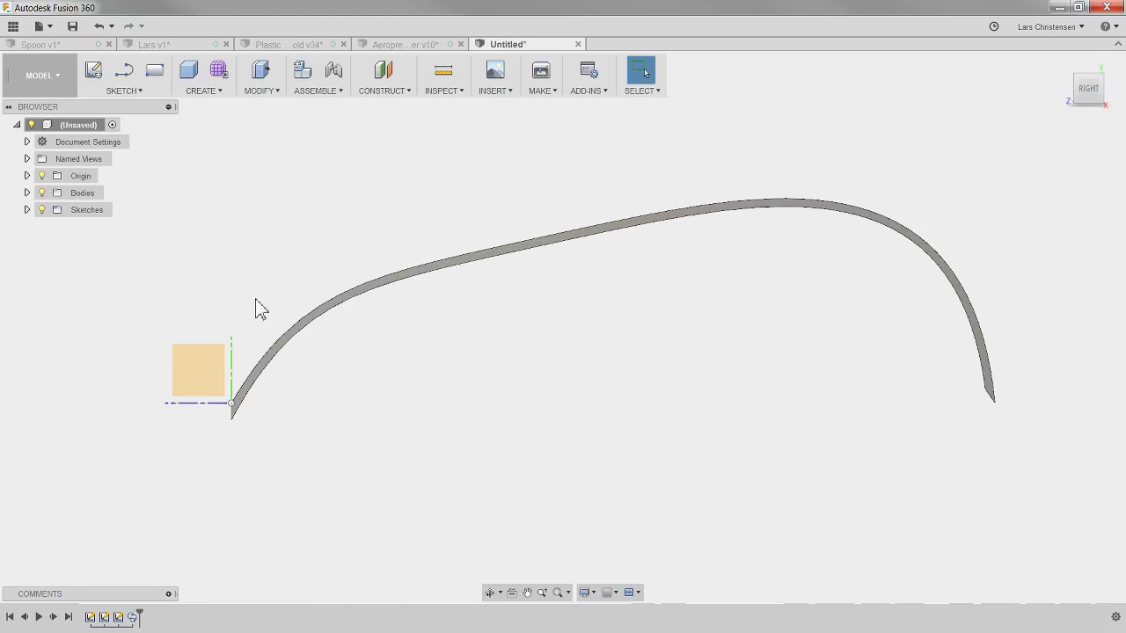
right_click(92, 618)
click(147, 521)
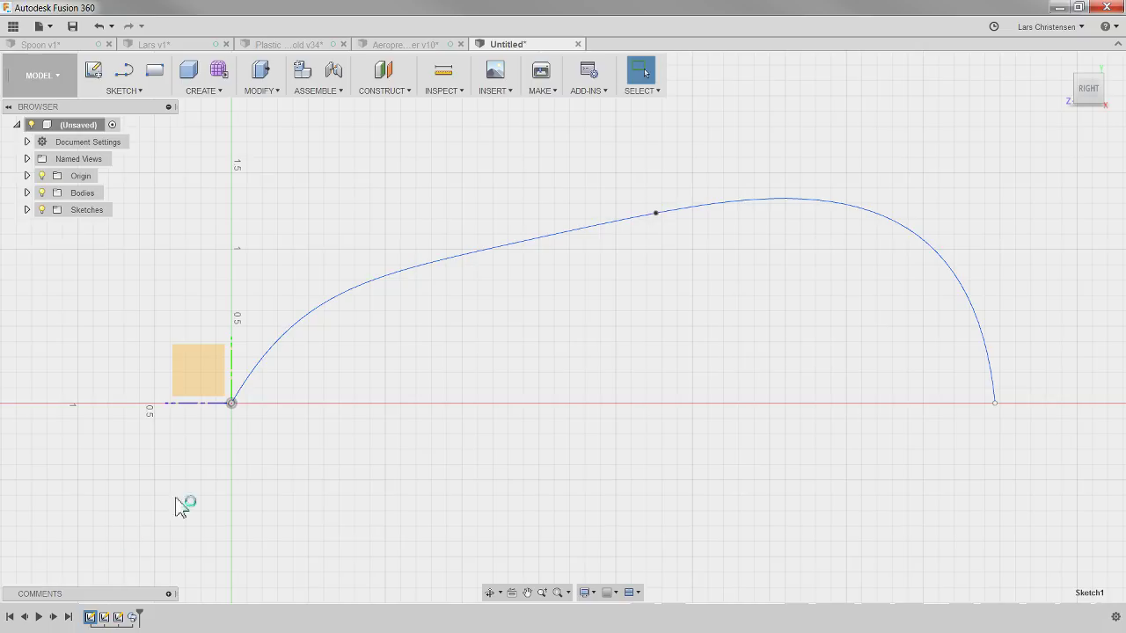
scroll(304, 334, down, 2)
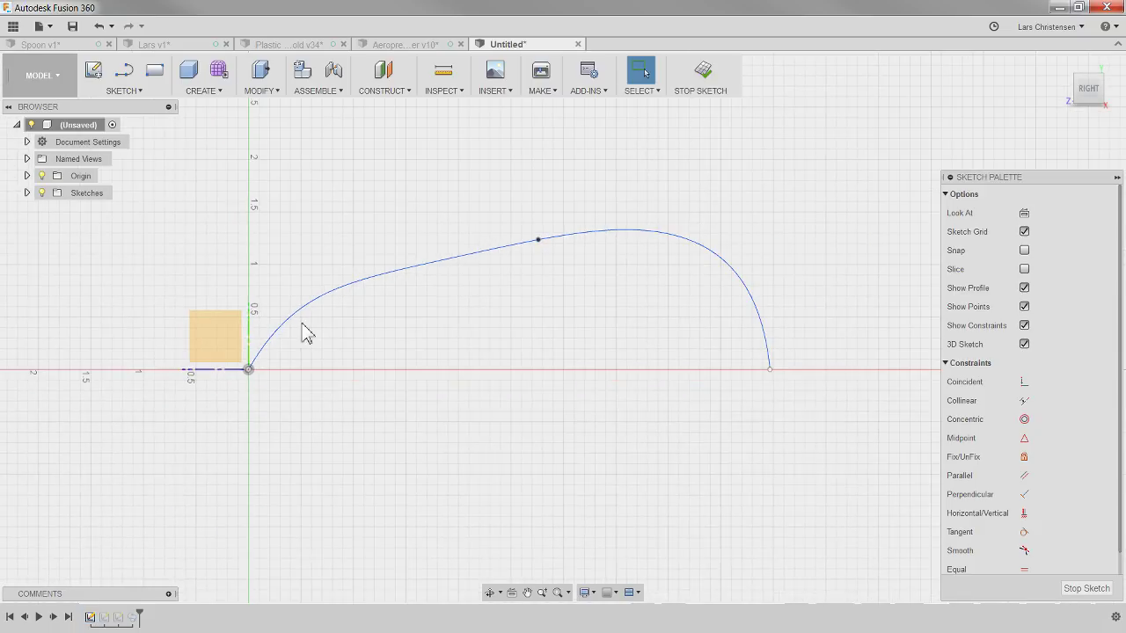
click(1086, 588)
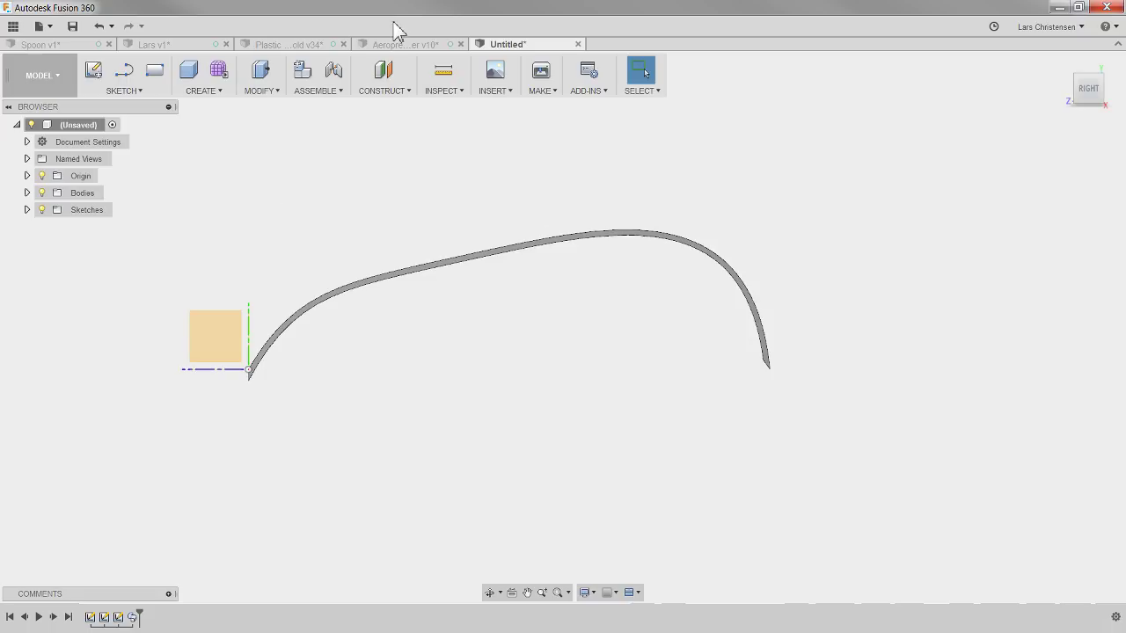
Run a curvature comb analysis on the upper long edge of the swept body, and close it without keeping it
click(442, 88)
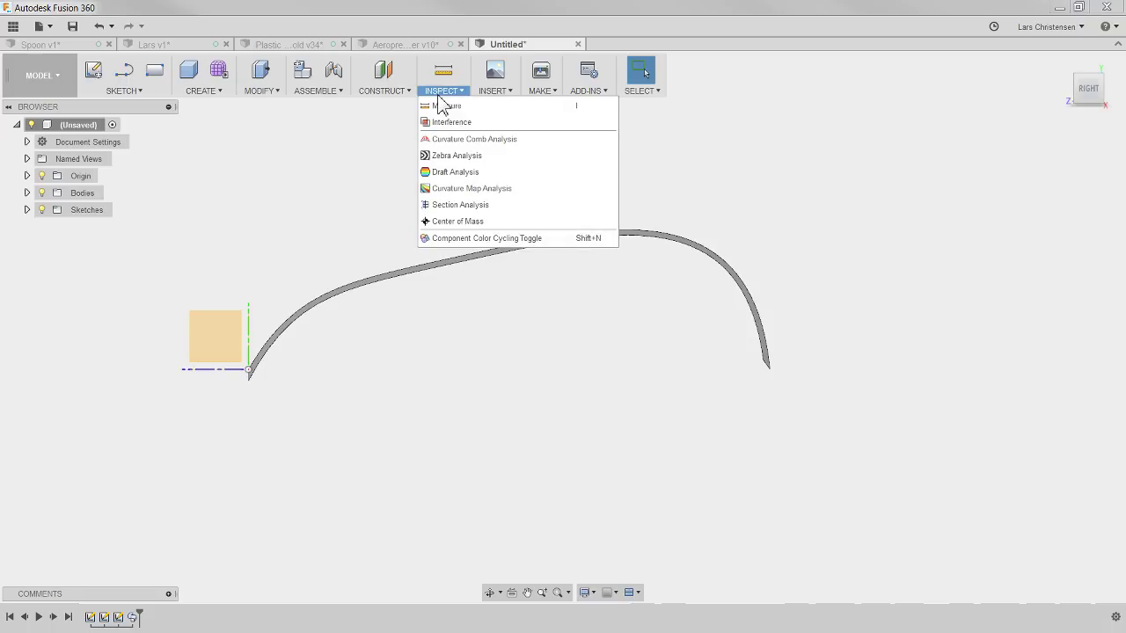
click(475, 141)
click(420, 269)
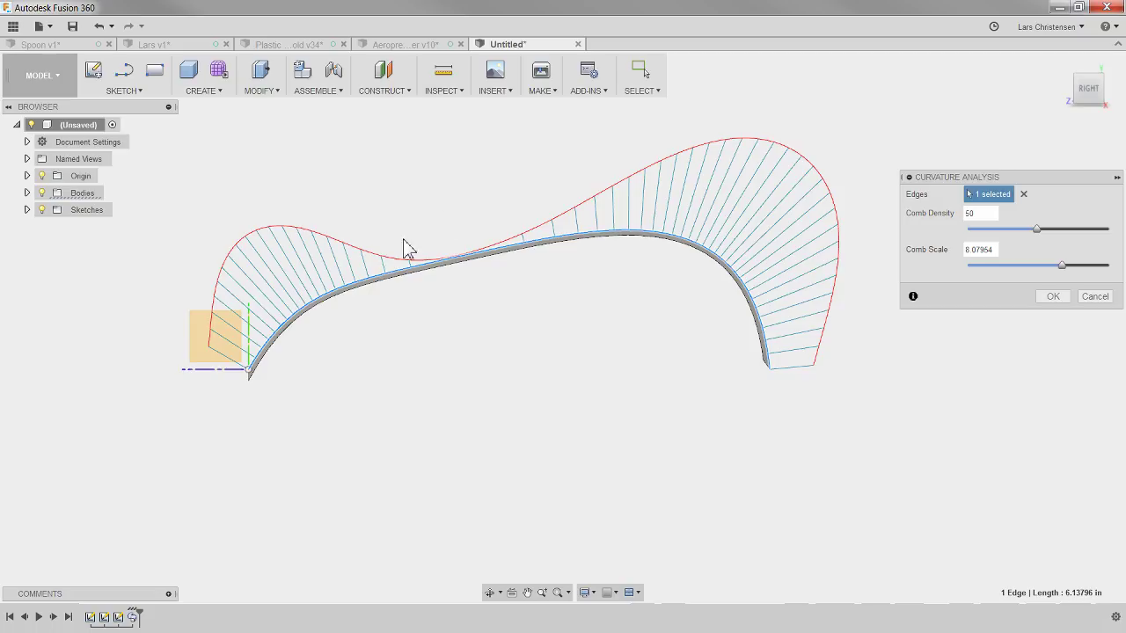
click(1095, 297)
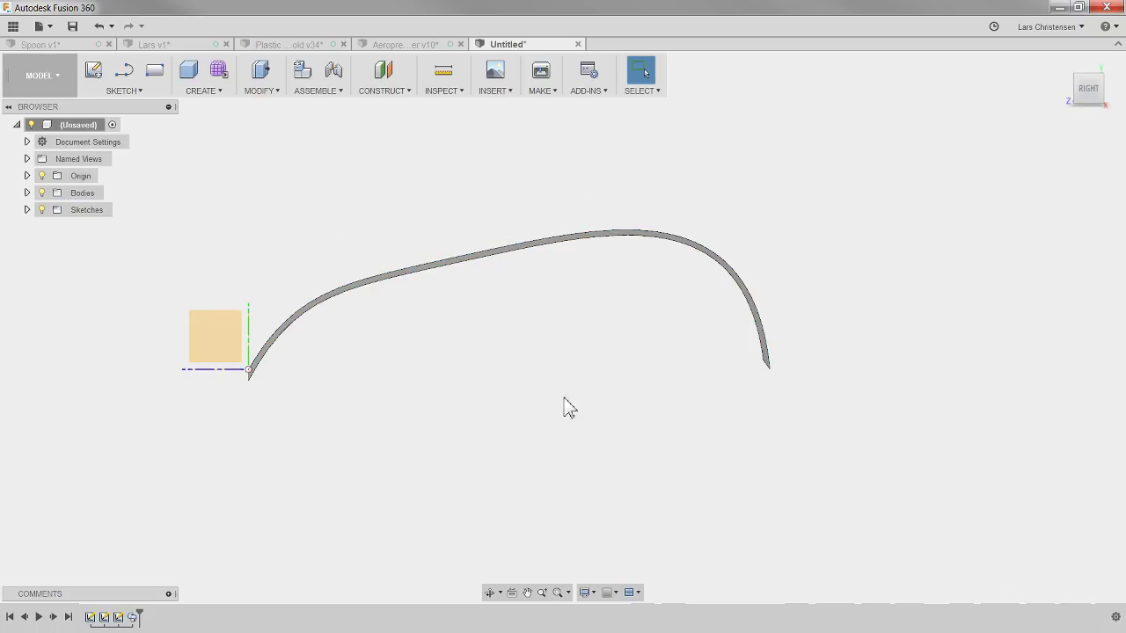
Edit the spline sketch by tilting the tangent handles at the origin and the far endpoint inward, and finish the sketch
right_click(90, 615)
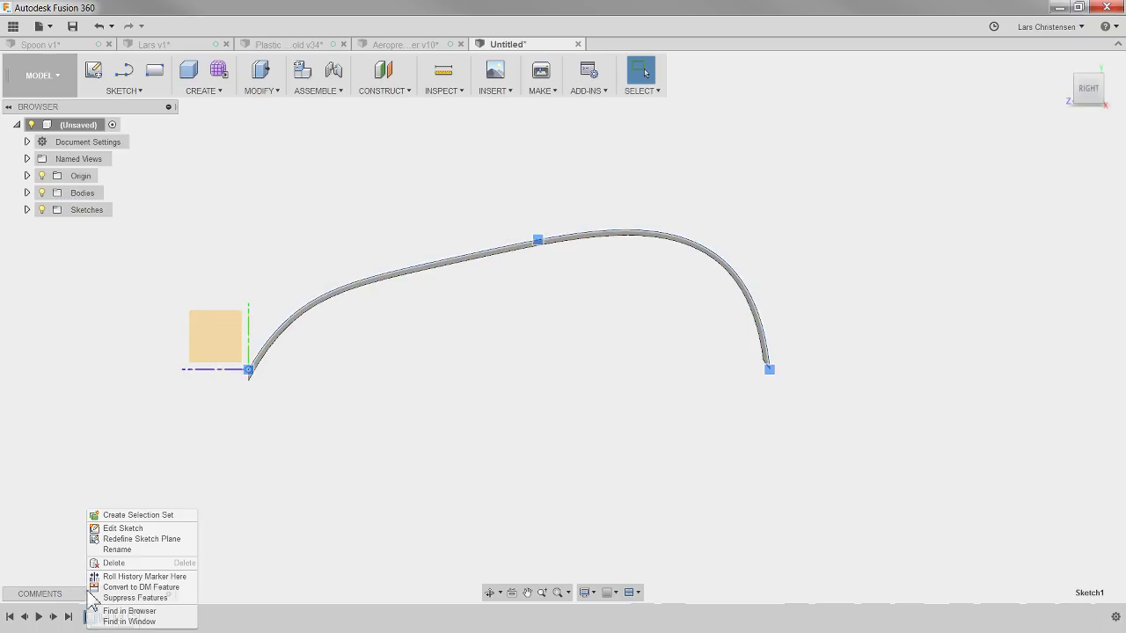
click(118, 528)
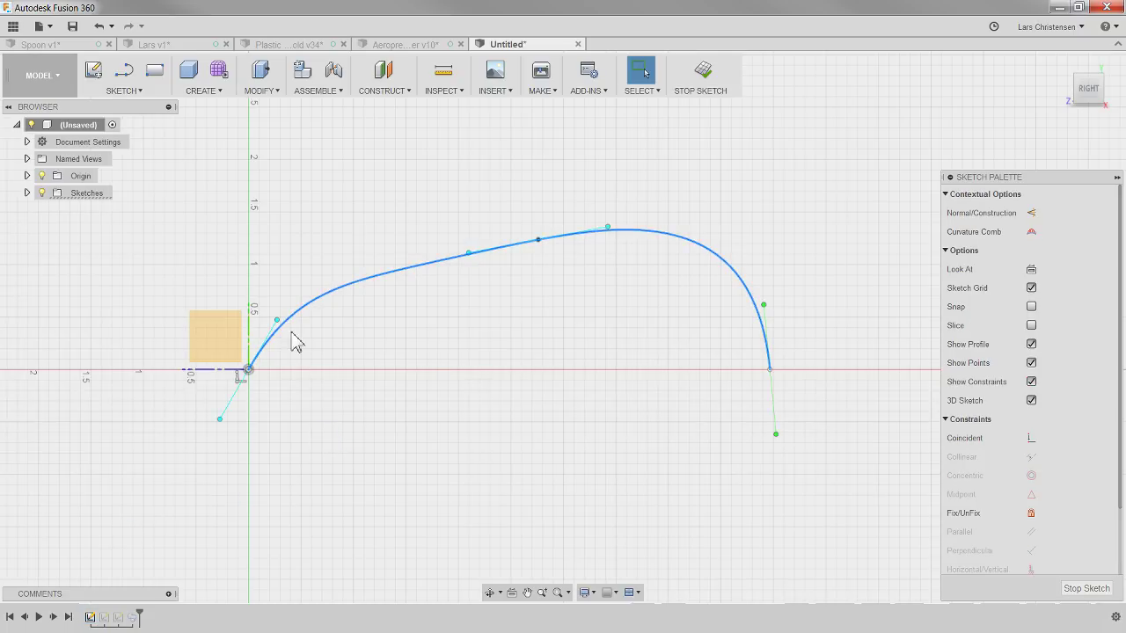
drag(278, 322, 310, 323)
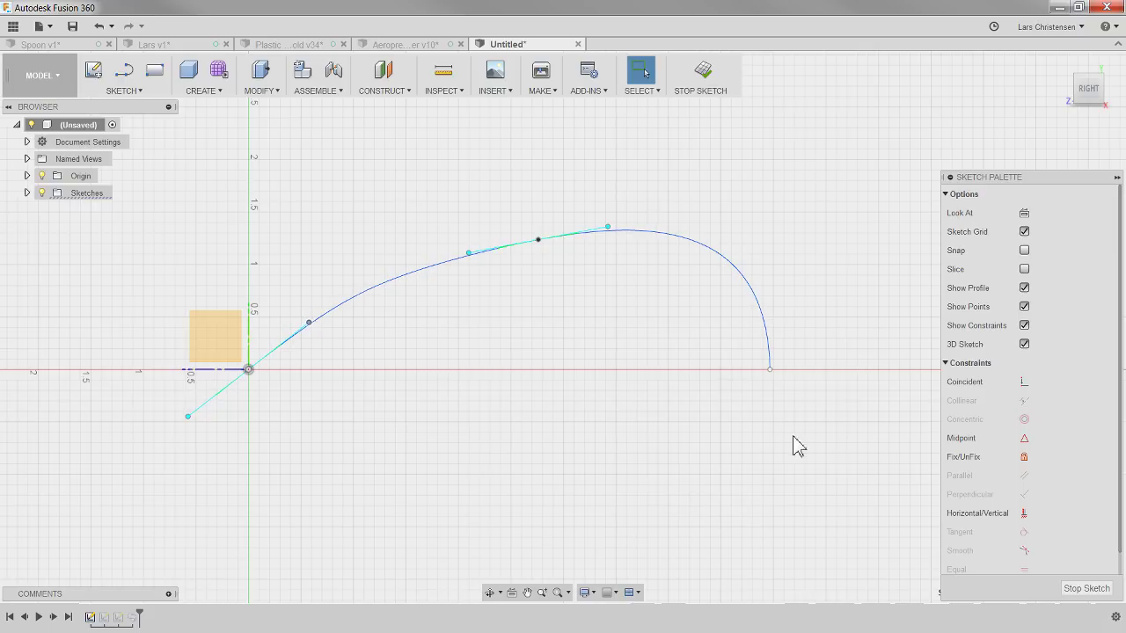
click(771, 331)
drag(771, 308, 739, 310)
click(1064, 587)
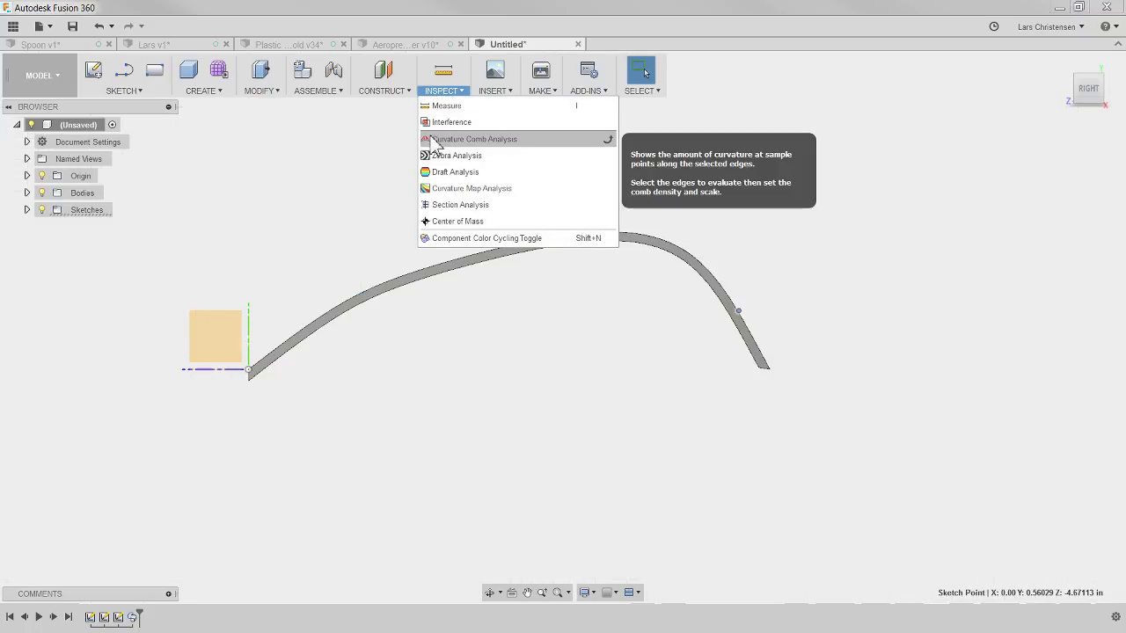
Check the reshaped body's upper edge with a curvature comb analysis, and discard the analysis
click(474, 139)
click(460, 263)
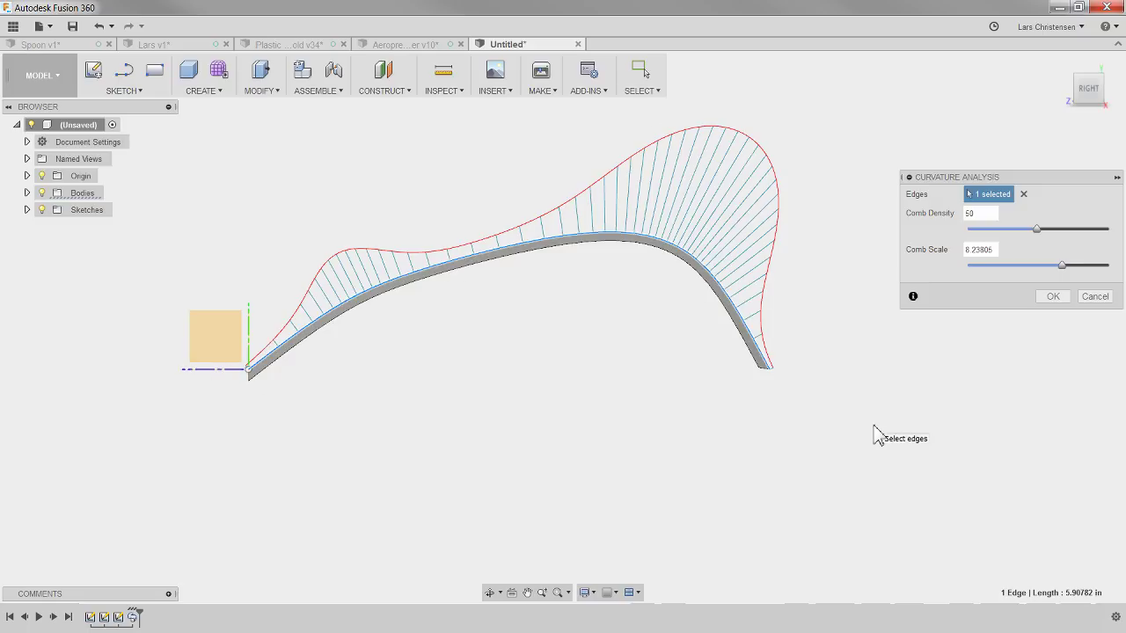
click(459, 92)
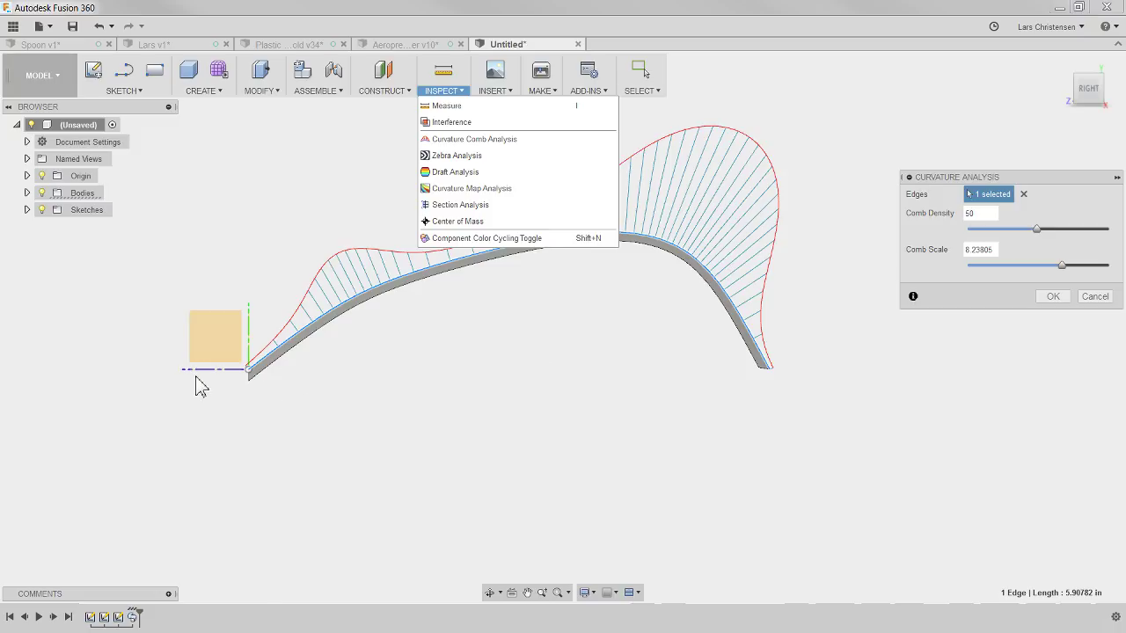
click(1095, 299)
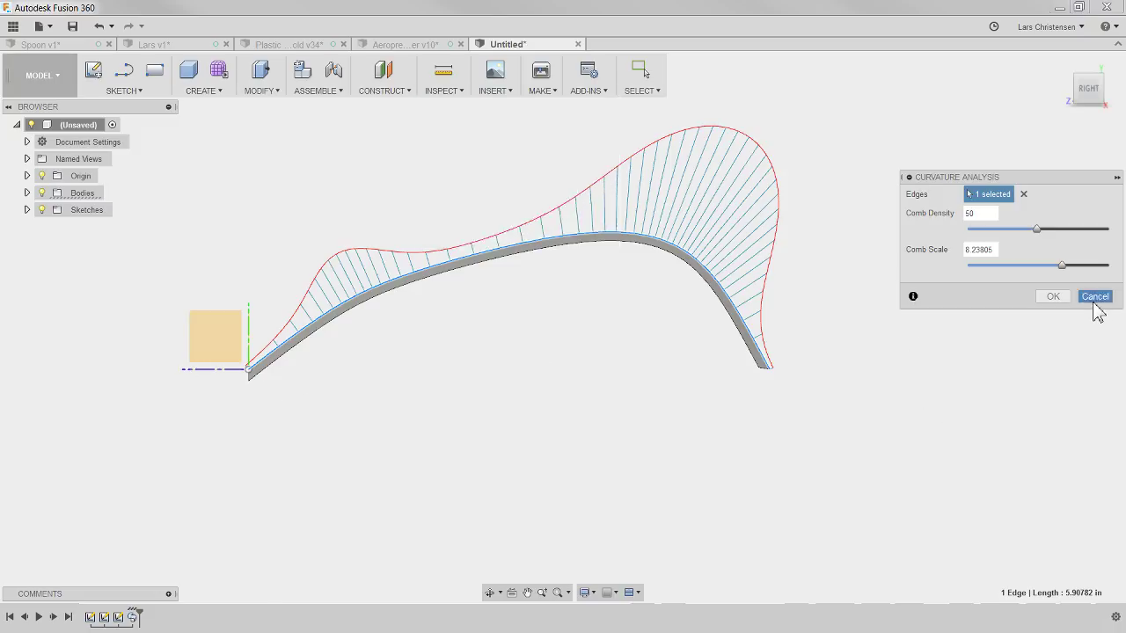
click(1095, 299)
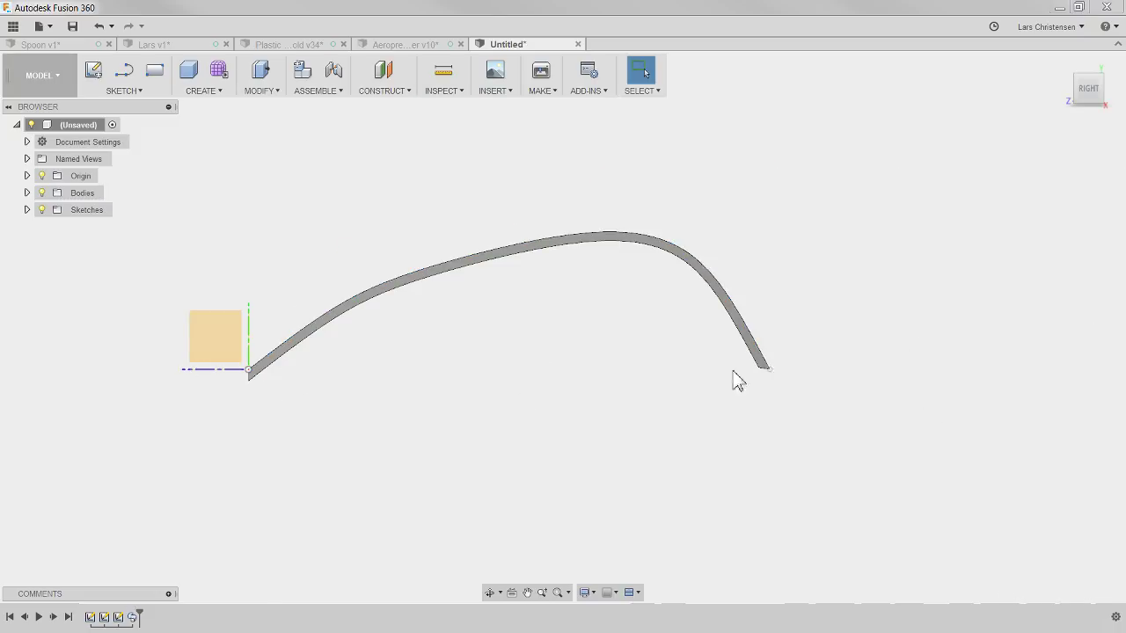
Repeat the curvature comb analysis on the same upper edge to examine its high and low curvature areas, and cancel it
click(456, 97)
click(435, 139)
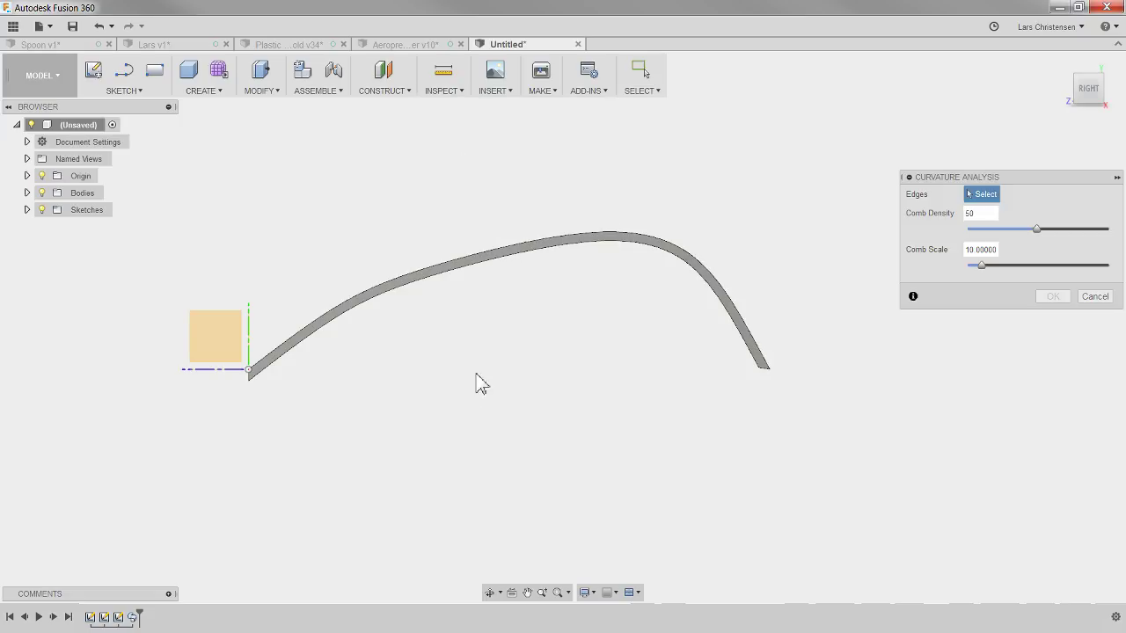
click(482, 259)
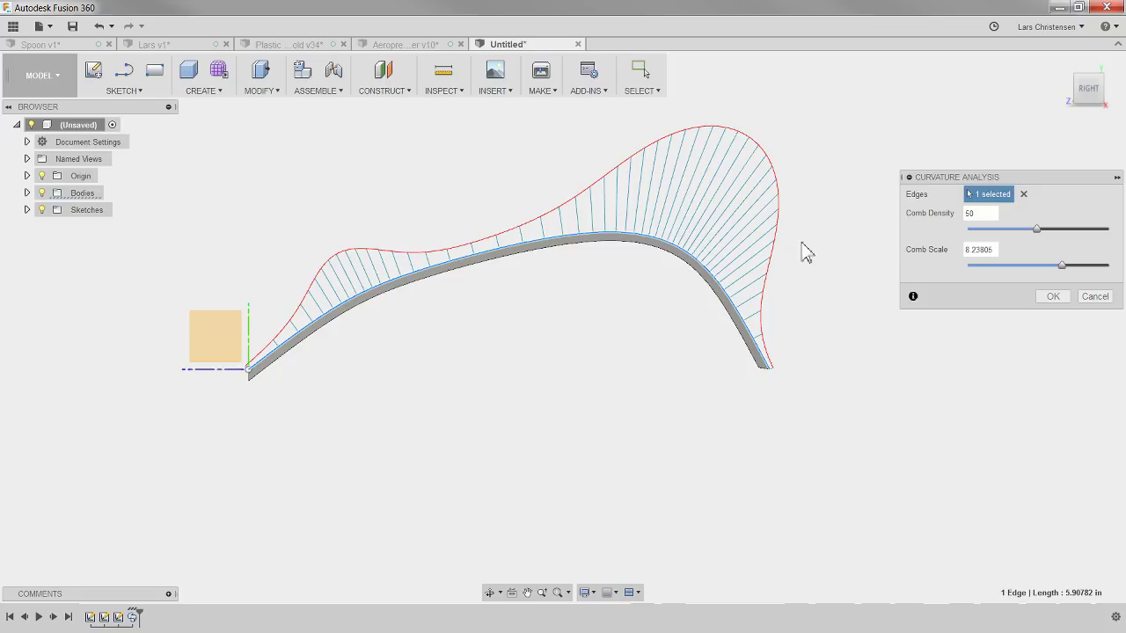
click(1096, 297)
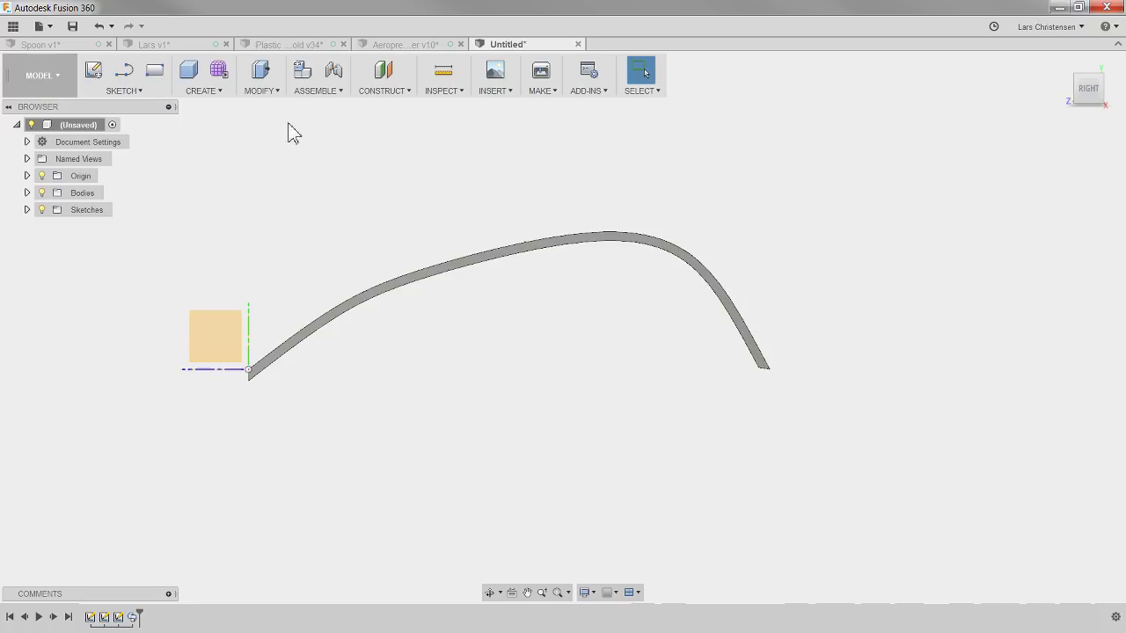
click(447, 93)
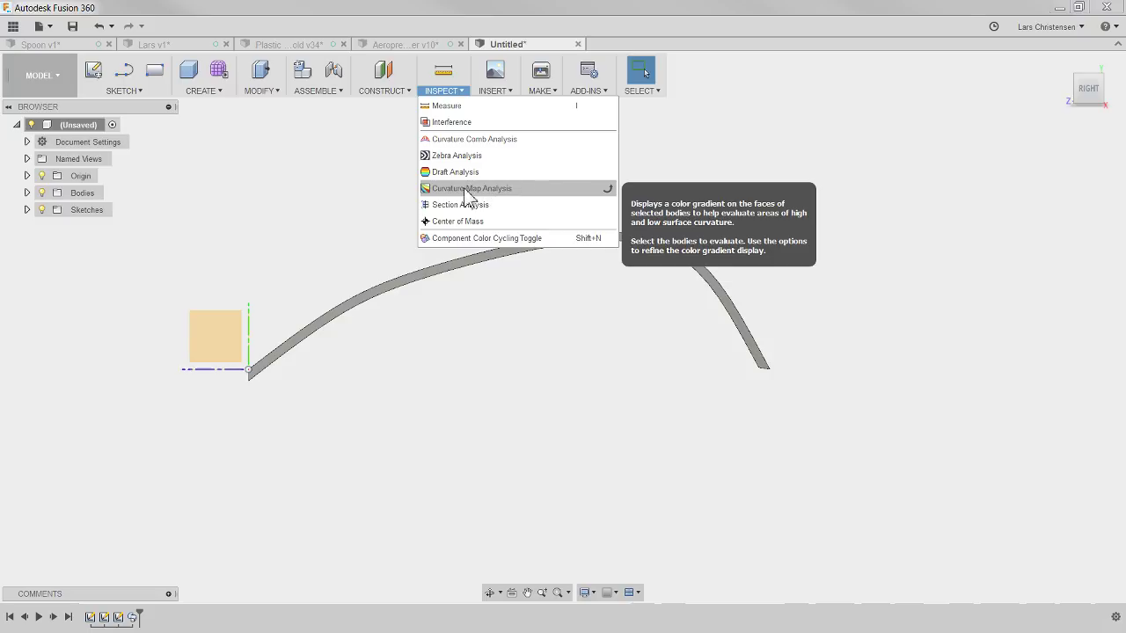
click(341, 193)
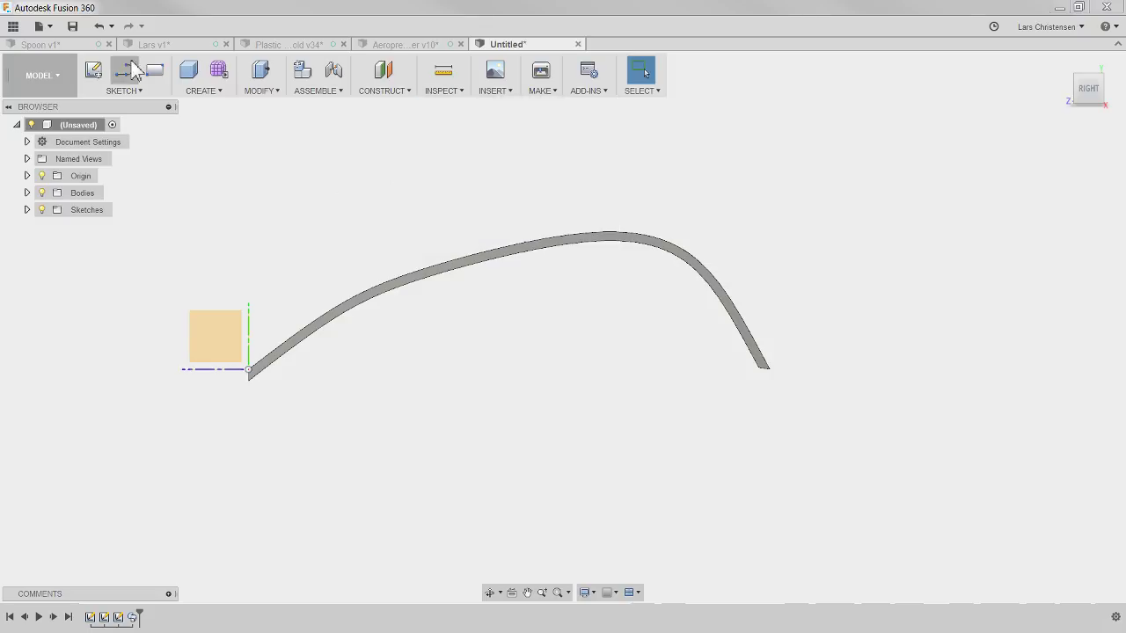
Switch to the Spoon document, run a zebra analysis on the spoon body, and examine the stripe flow across bowl and handle
click(79, 46)
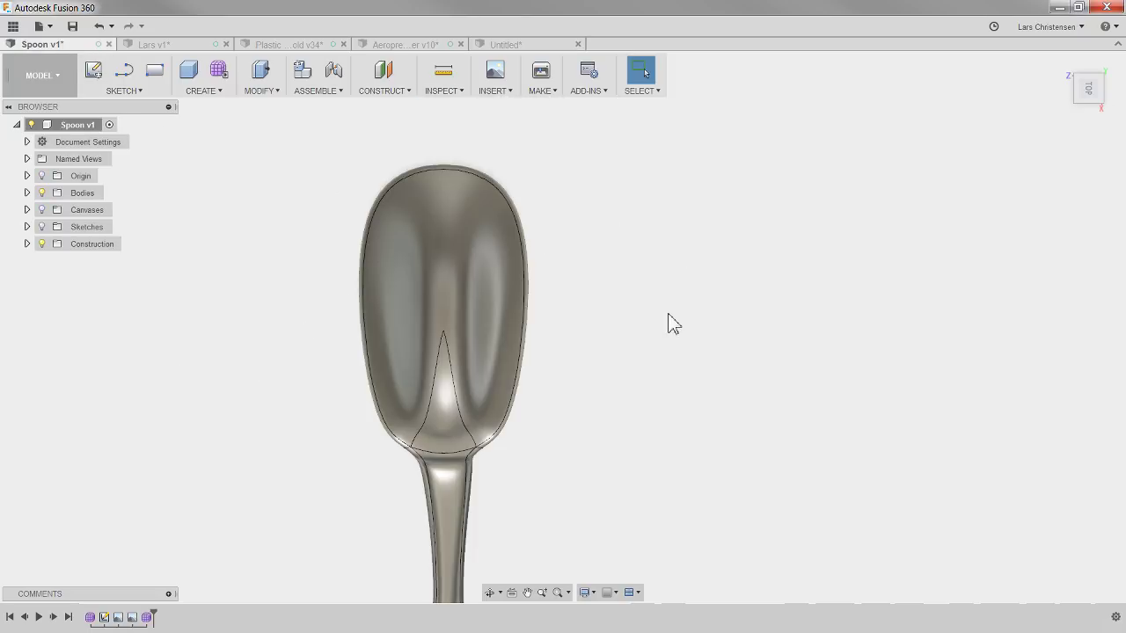
mouse_move(659, 315)
shift+middle_down()
mouse_move(729, 418)
mouse_move(639, 528)
shift+middle_up()
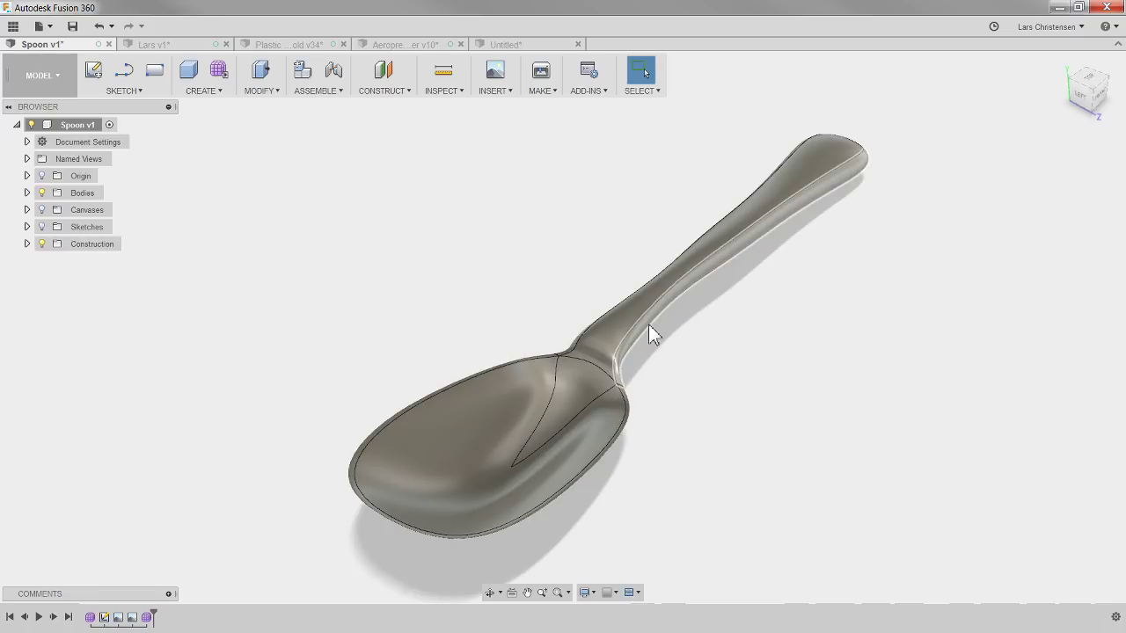
click(444, 94)
click(446, 159)
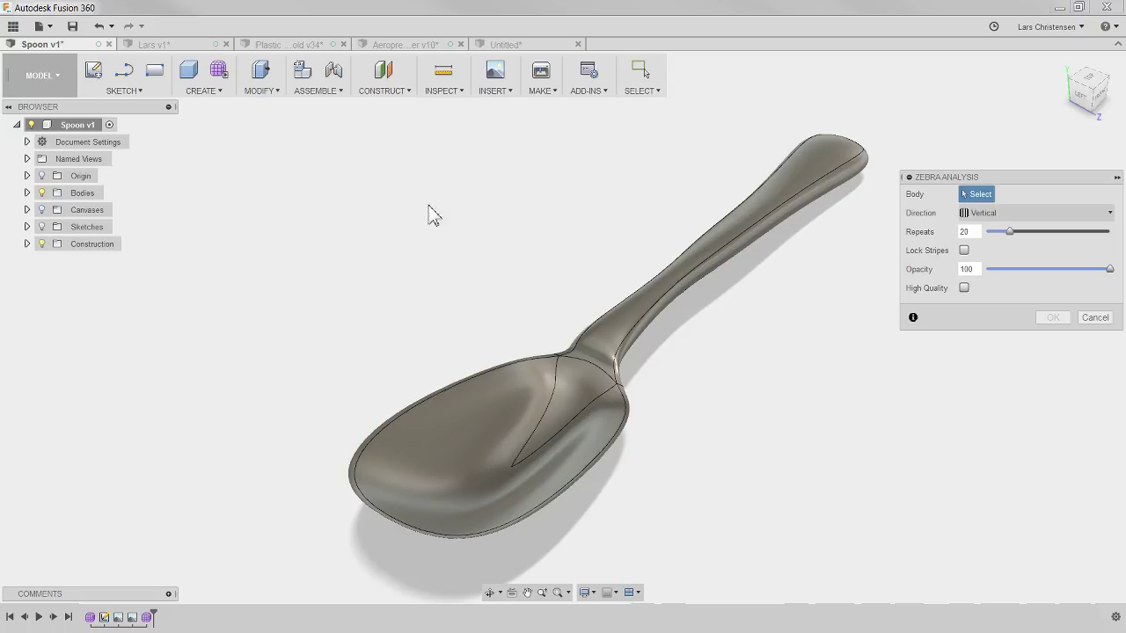
click(418, 411)
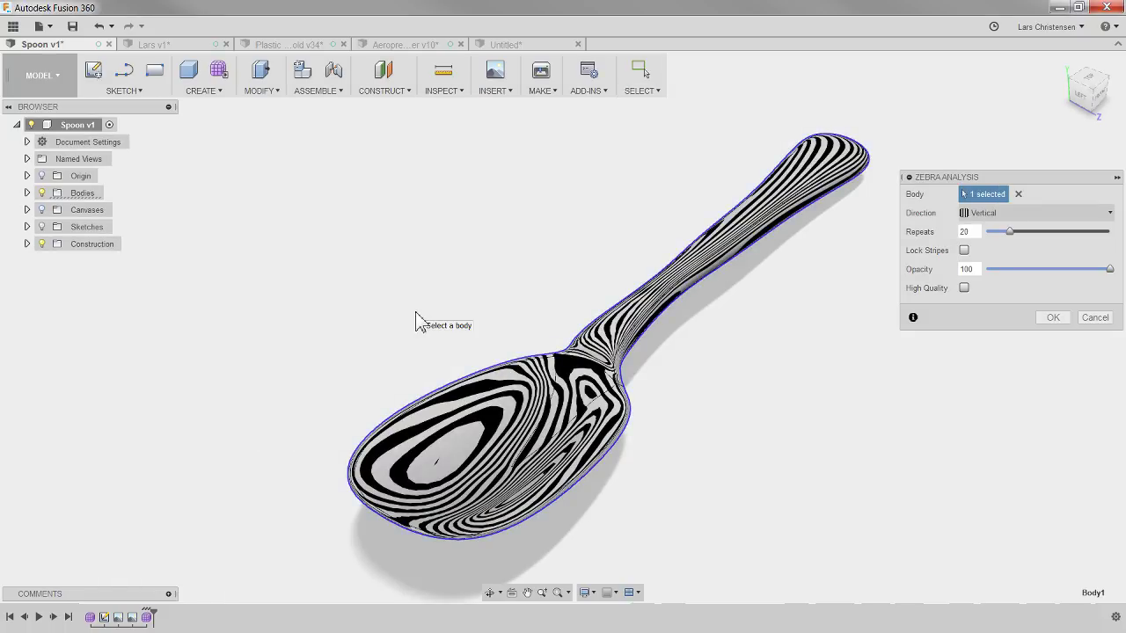
shift+middle_drag(416, 313, 693, 252)
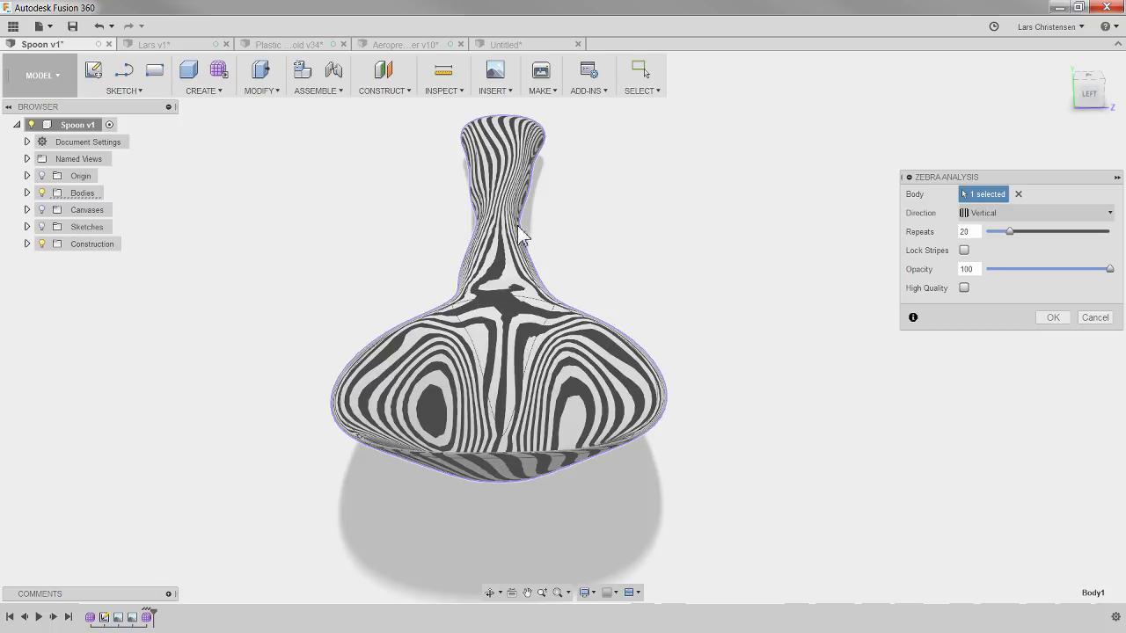
shift+middle_drag(476, 371, 423, 387)
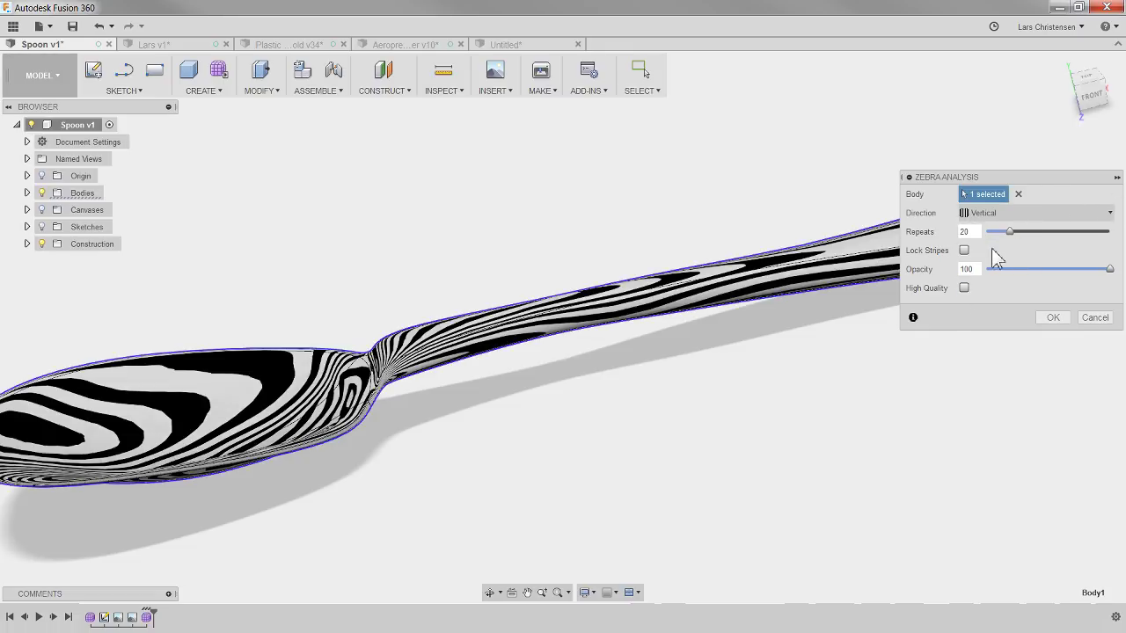
Set the zebra stripe repeats to 42, examine the spoon's underside, and close the analysis without keeping it
drag(1009, 234, 1039, 235)
mouse_move(667, 449)
shift+middle_down()
mouse_move(643, 437)
mouse_move(662, 460)
mouse_move(649, 457)
shift+middle_up()
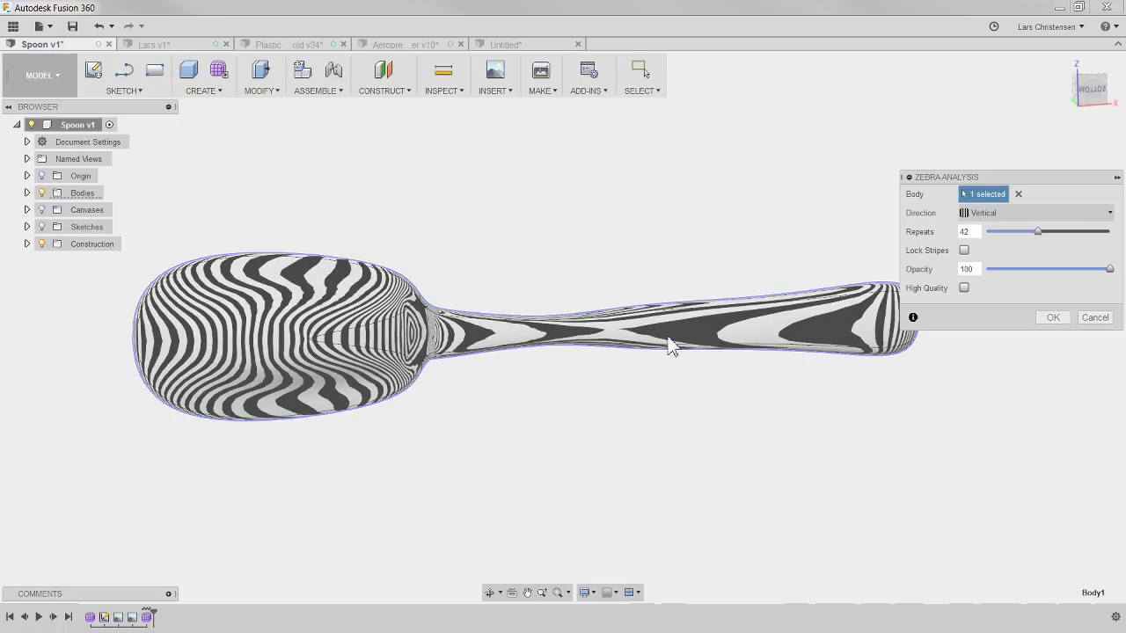
mouse_move(890, 350)
shift+middle_down()
mouse_move(899, 342)
mouse_move(871, 350)
shift+middle_up()
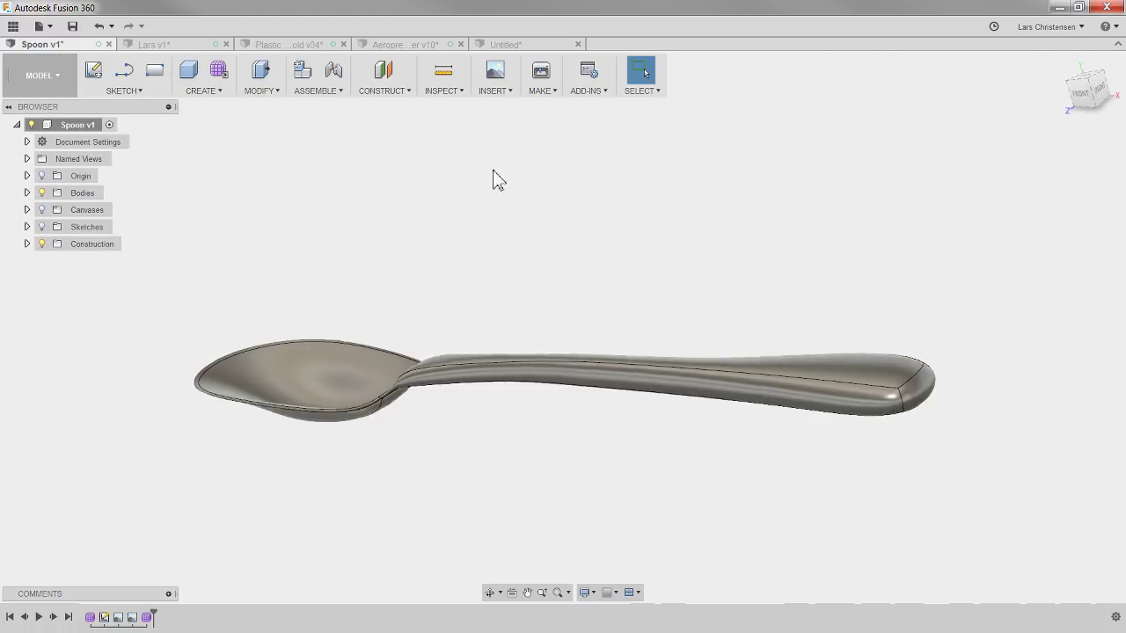
Run a smooth Gaussian curvature map analysis on the spoon body and examine the whole spoon from the top
shift+middle_drag(495, 171, 409, 129)
click(444, 75)
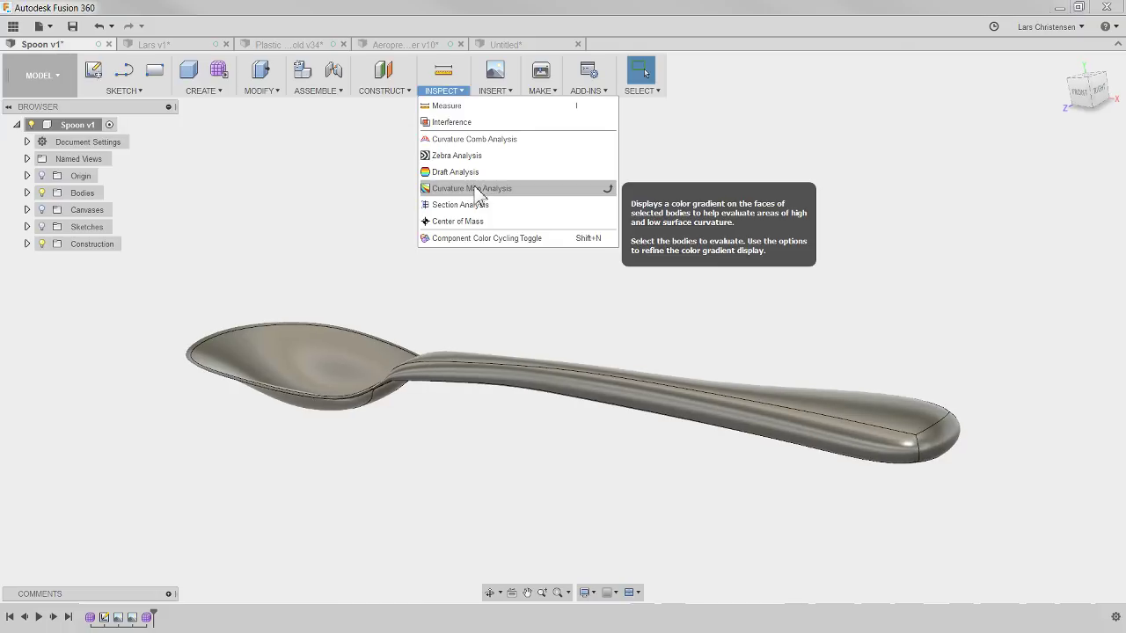
click(472, 186)
click(318, 384)
shift+middle_drag(414, 561, 238, 537)
click(1087, 81)
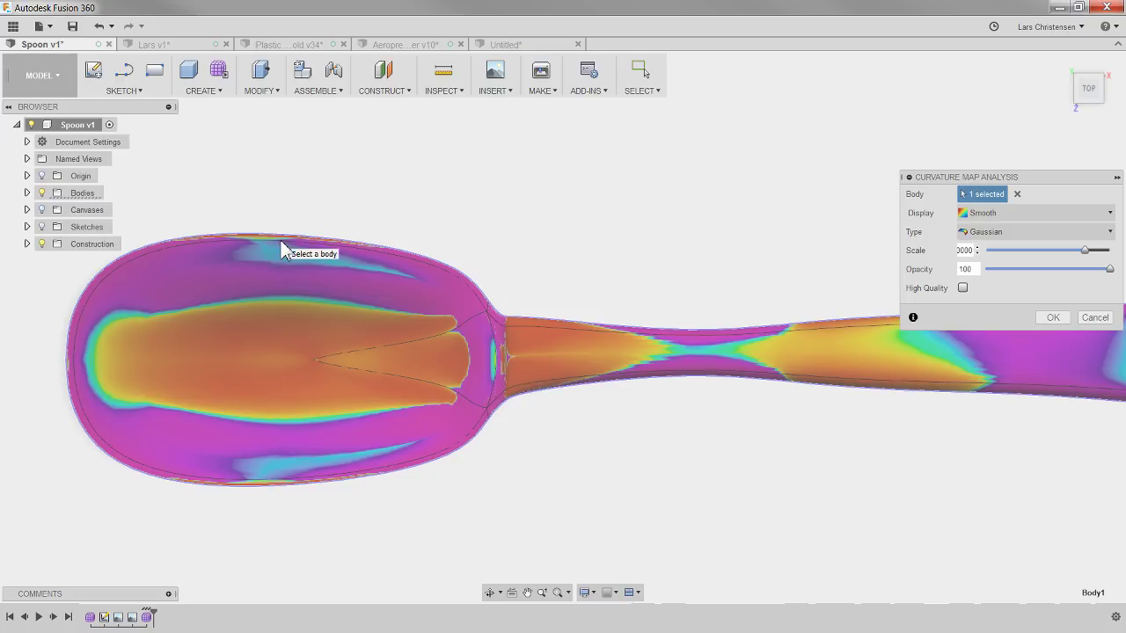
scroll(415, 530, down, 2)
scroll(826, 558, up, 1)
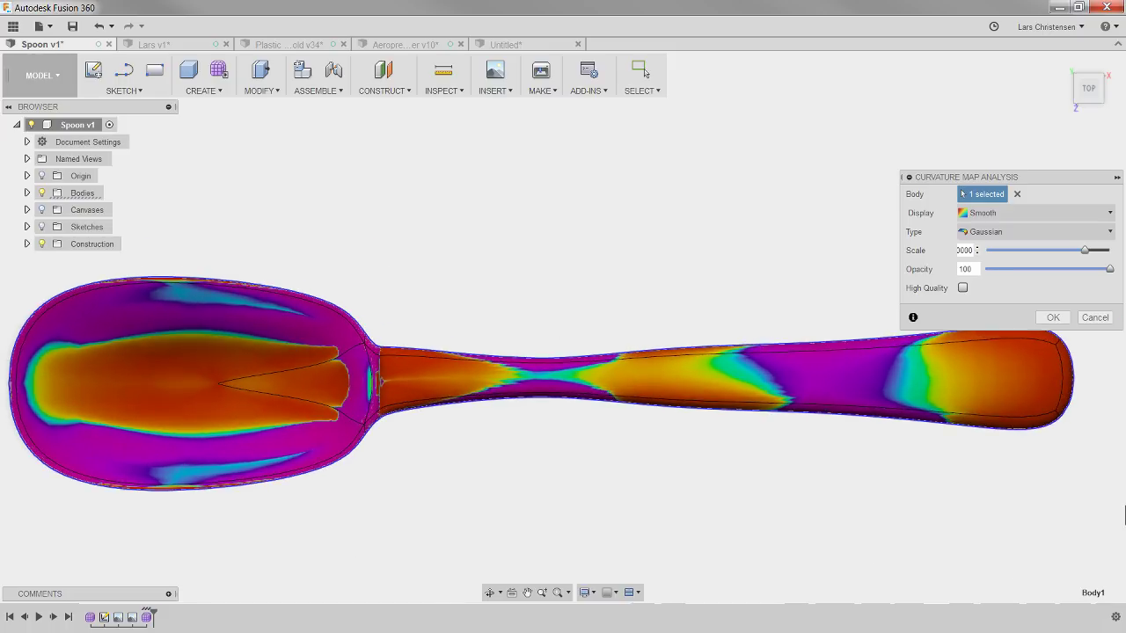
Examine the spoon's curvature map colors from the front and side, and cancel the analysis
shift+middle_drag(1095, 393, 881, 413)
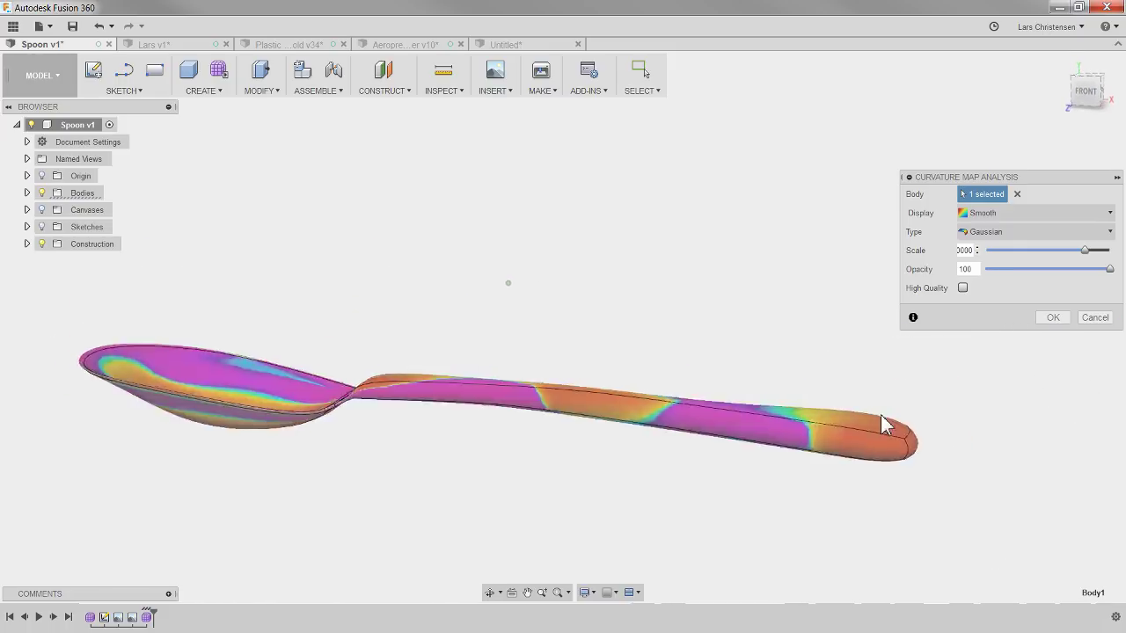
shift+middle_drag(919, 458, 1082, 332)
click(1096, 319)
shift+middle_drag(805, 384, 604, 486)
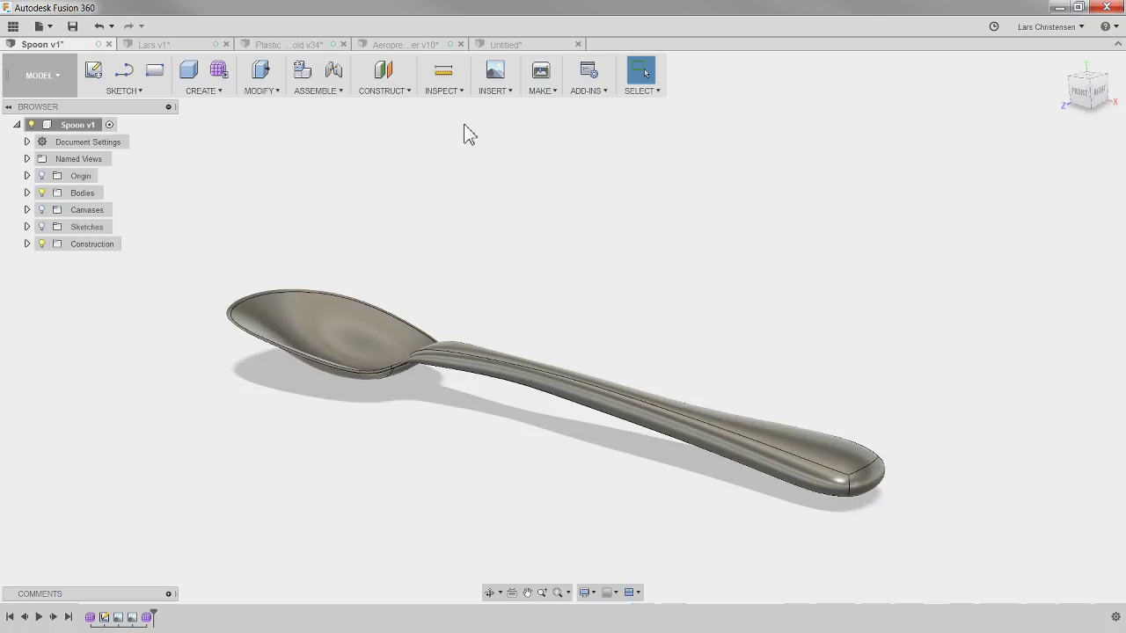
click(443, 96)
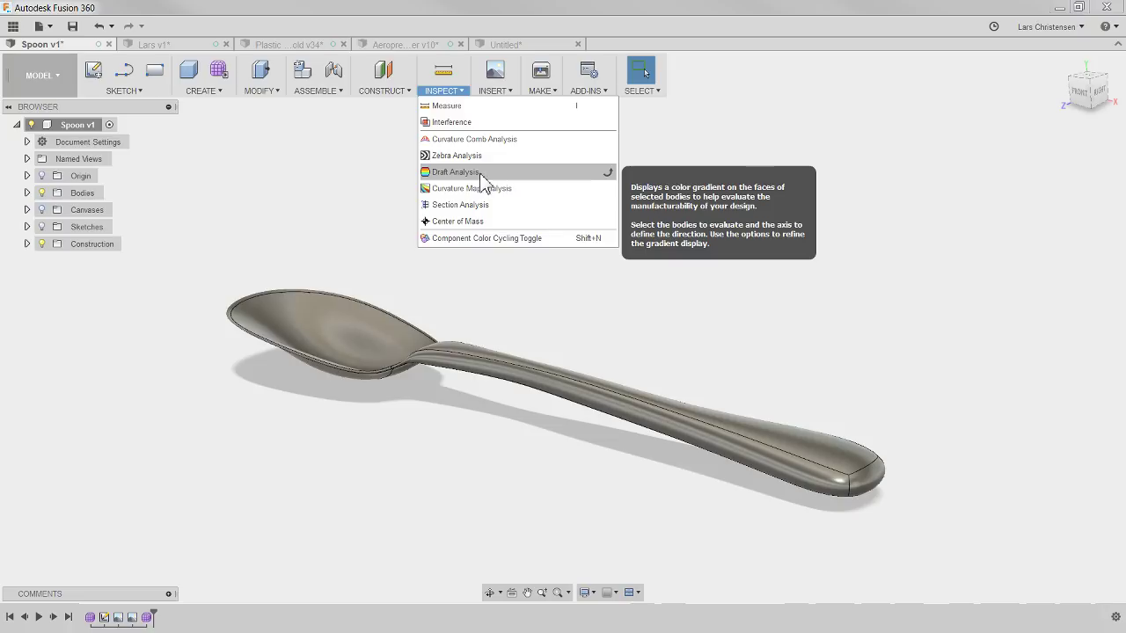
click(372, 188)
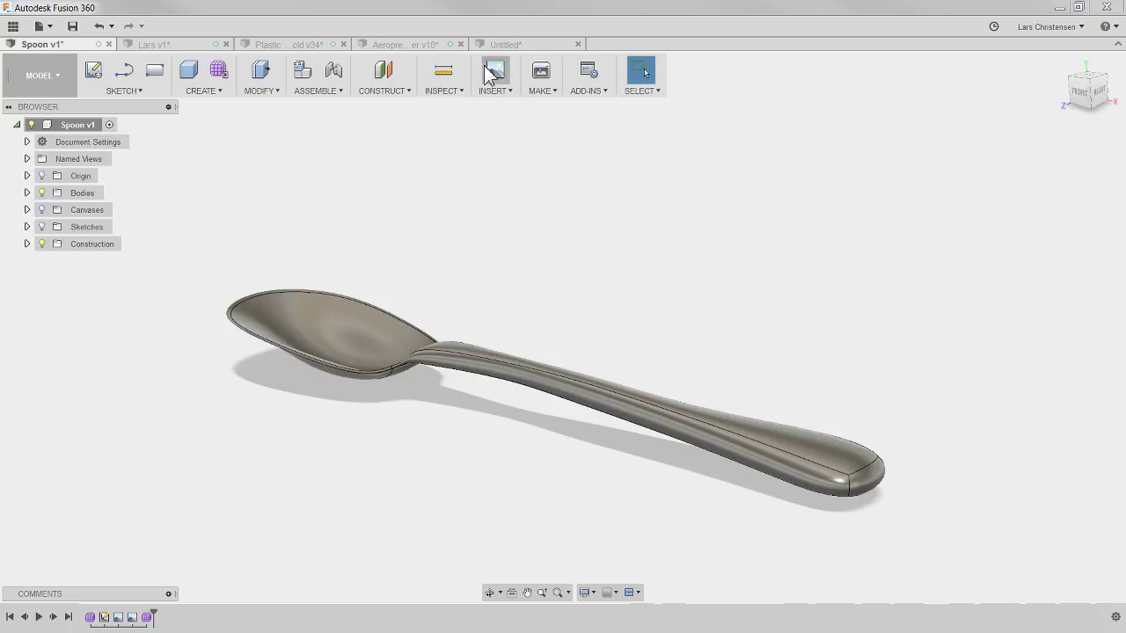
Switch to the Aeropress mixer document and start a draft analysis on the mixer body
click(421, 46)
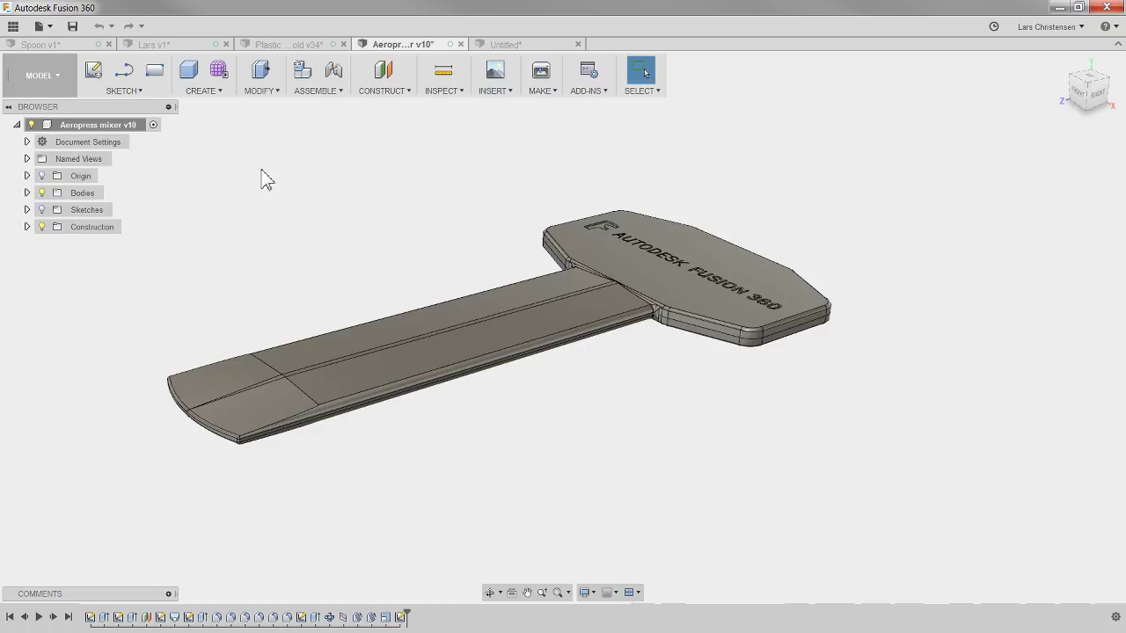
click(437, 92)
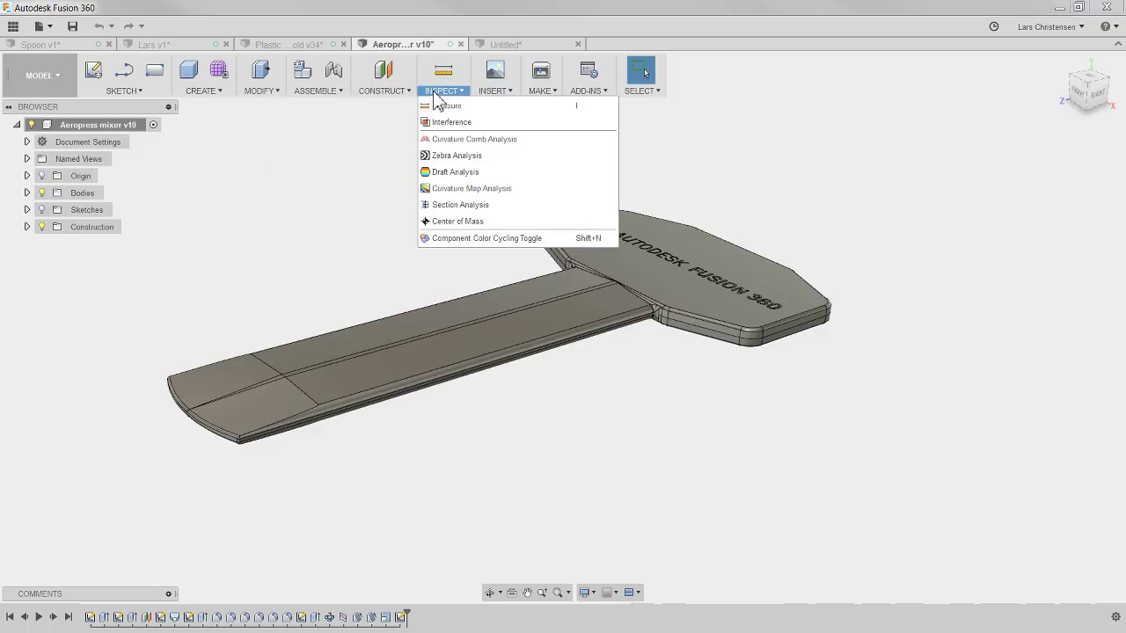
click(459, 173)
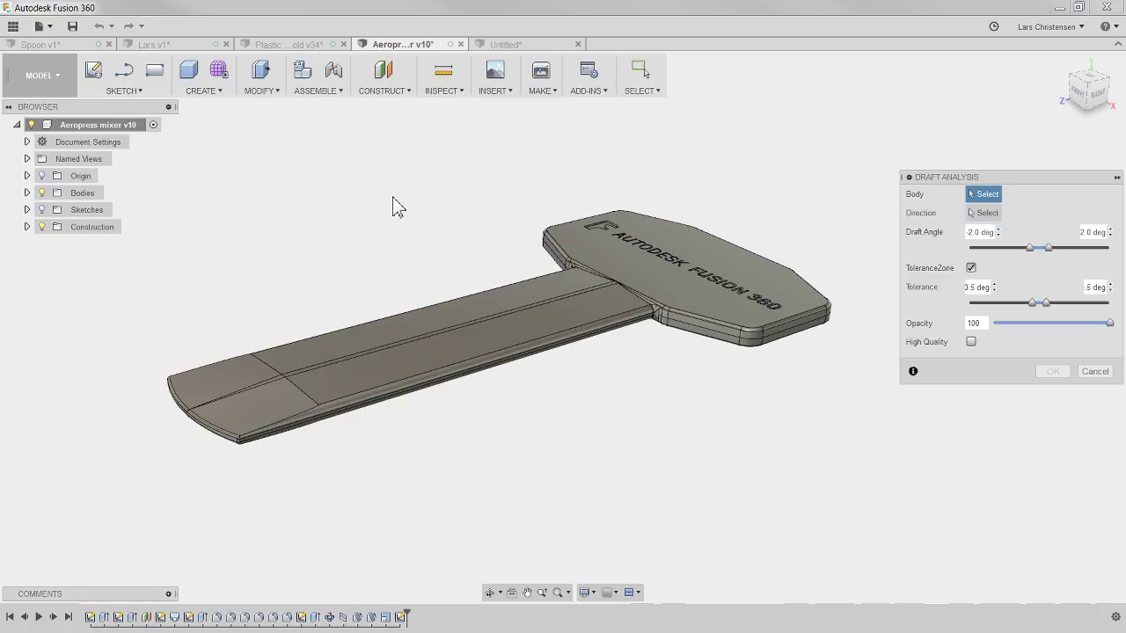
click(453, 345)
Reveal the origin planes and use the XZ plane as the draft analysis direction for the mixer
click(989, 217)
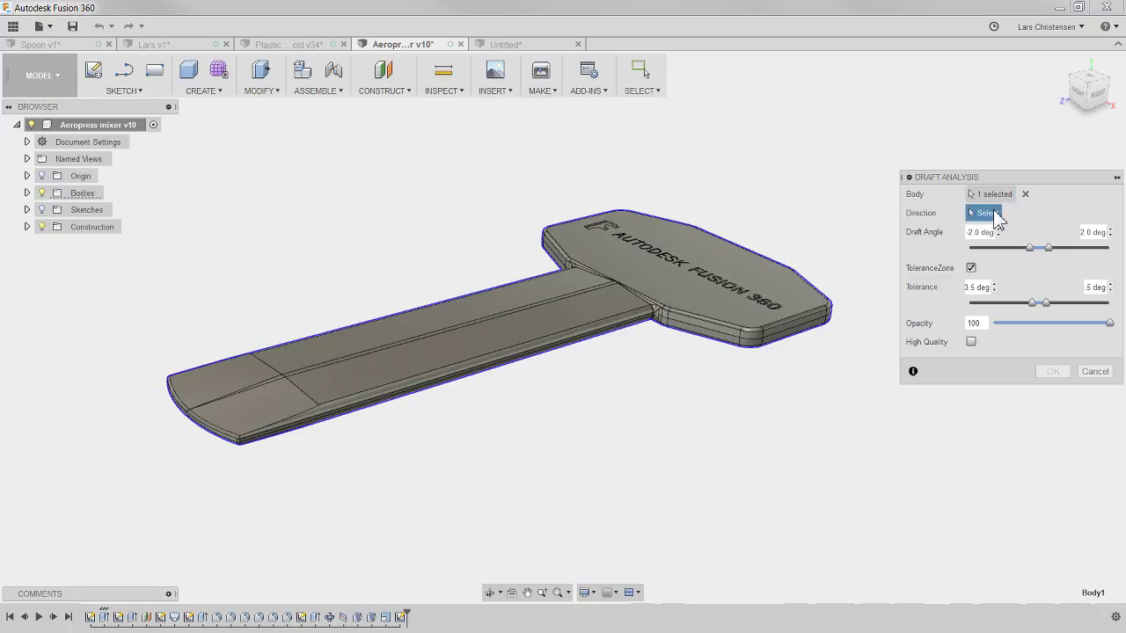
click(42, 176)
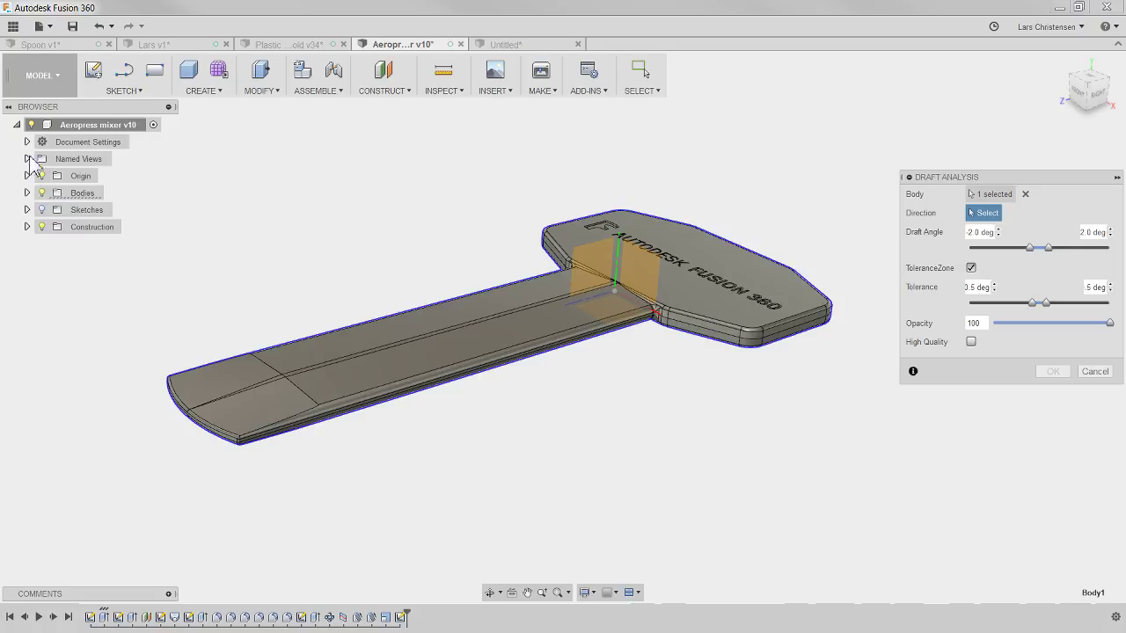
click(26, 175)
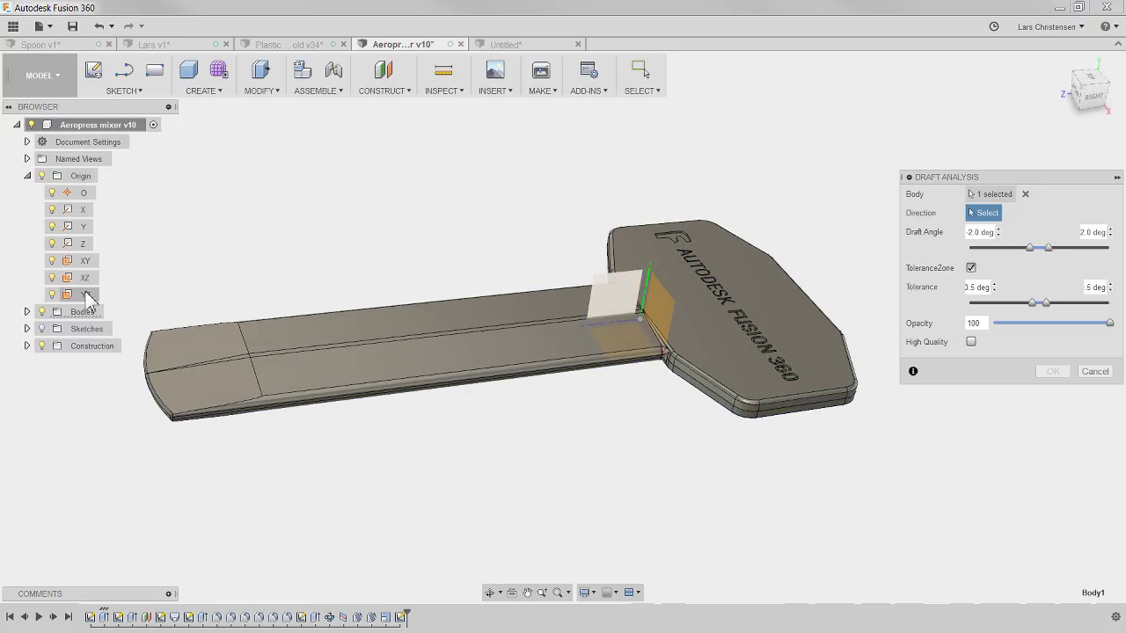
click(80, 280)
shift+middle_drag(369, 453, 932, 258)
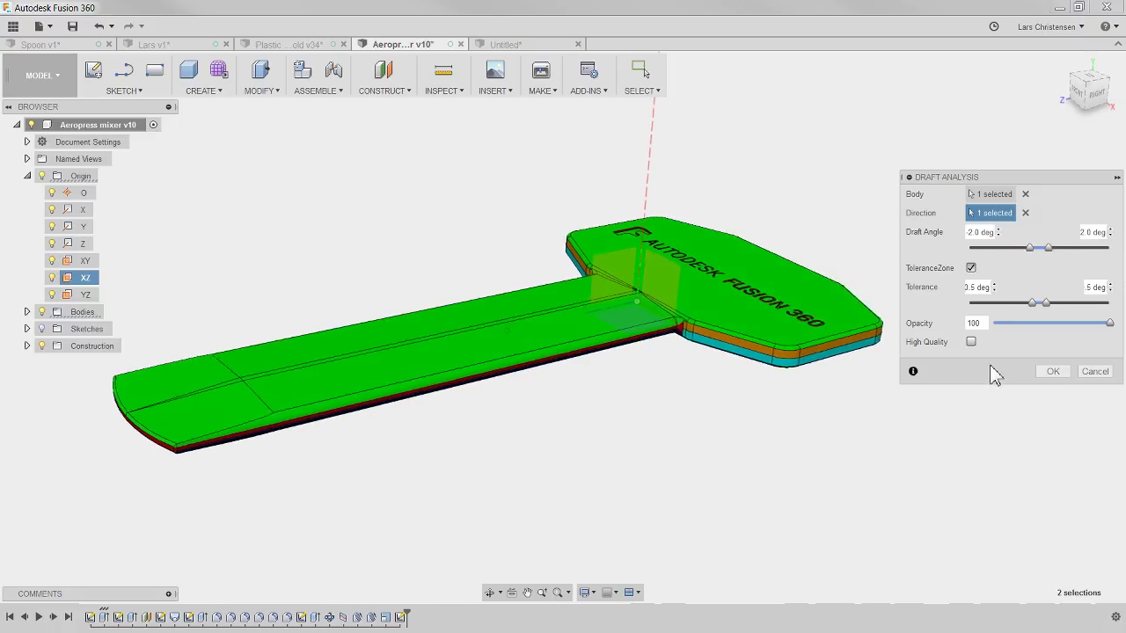
Toggle High Quality on and off, widen the draft angle range to -15 and about 13 degrees, and examine the mixer's side faces
click(971, 341)
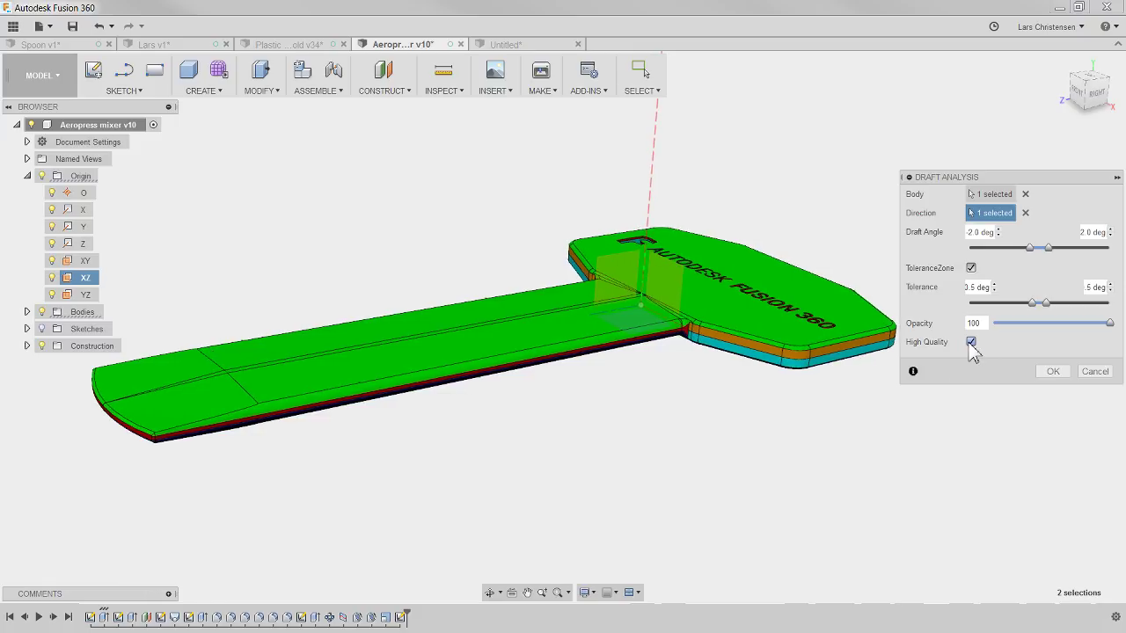
click(970, 341)
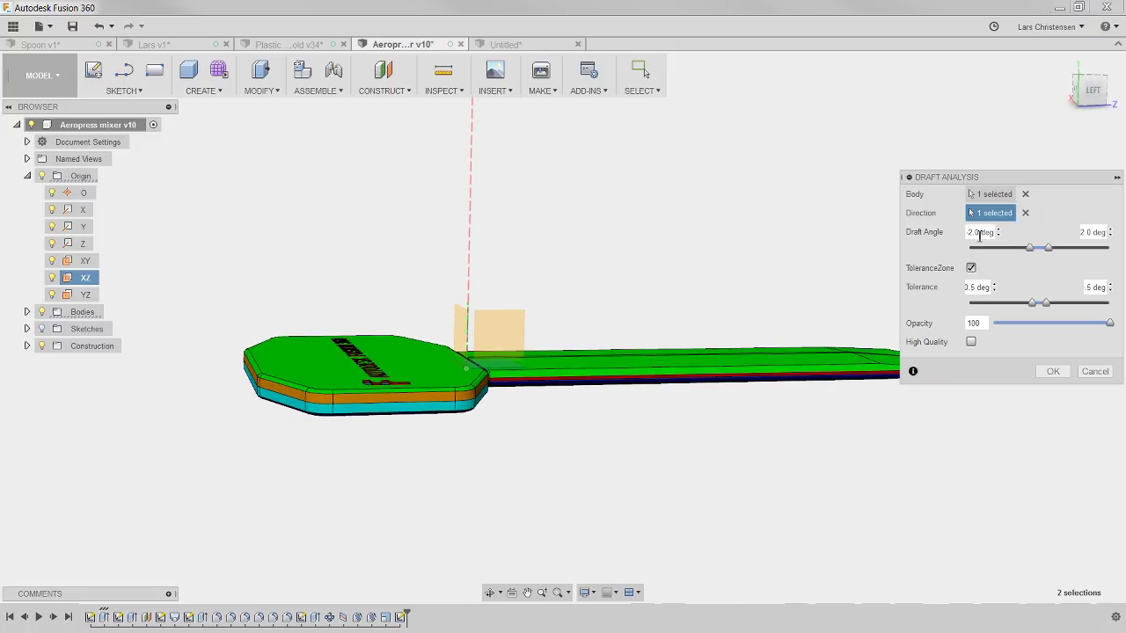
drag(1036, 259, 979, 266)
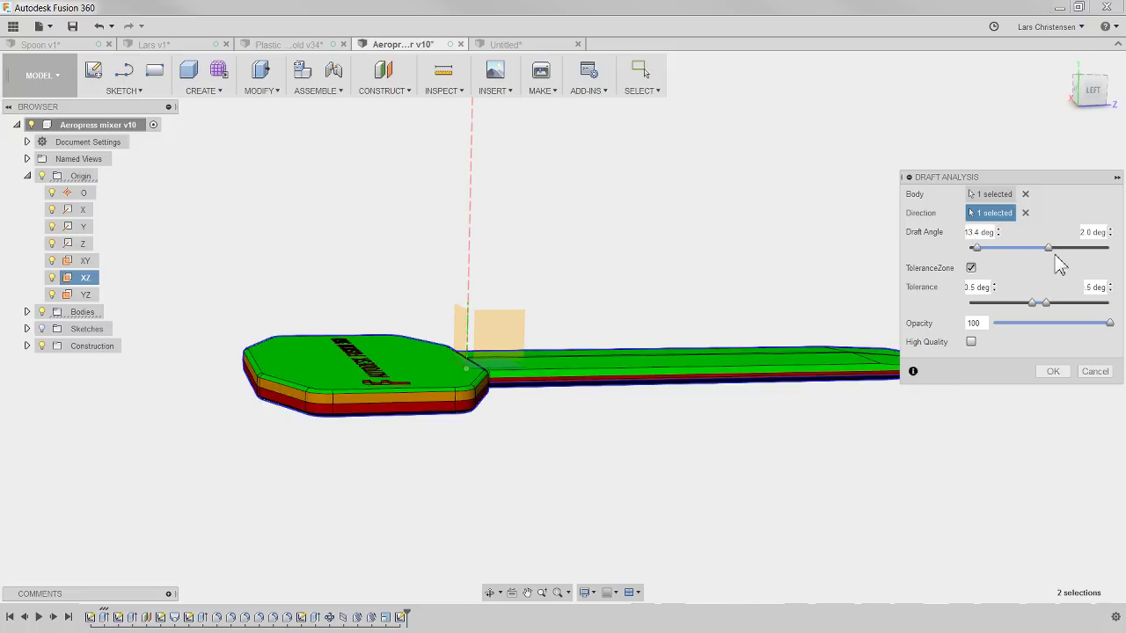
drag(1048, 248, 1017, 265)
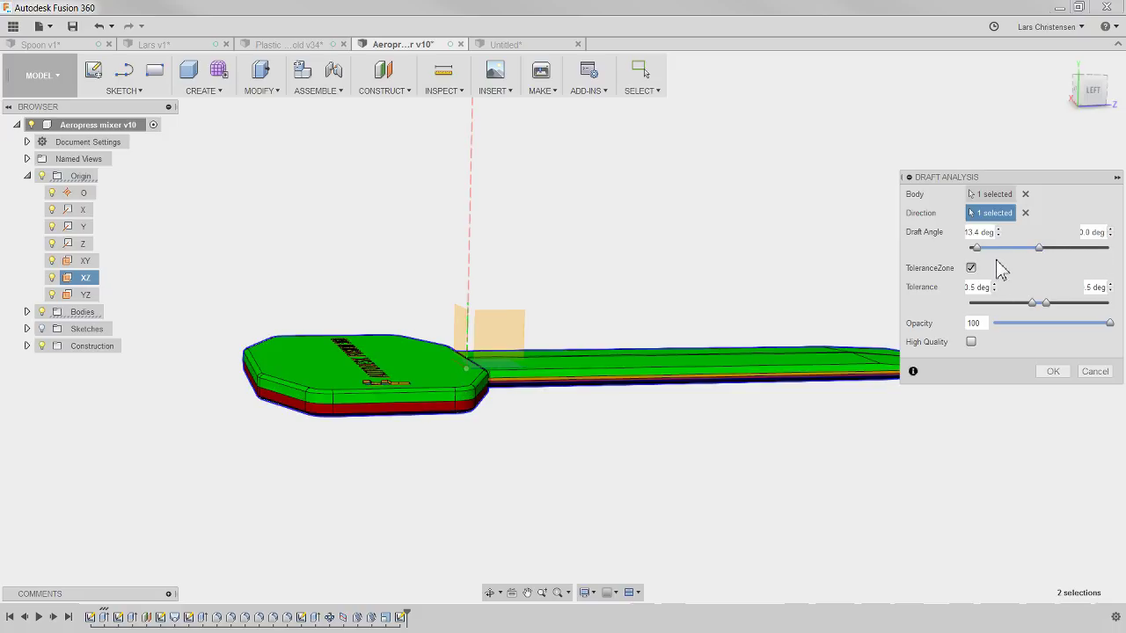
drag(995, 255, 934, 266)
drag(1040, 253, 1101, 250)
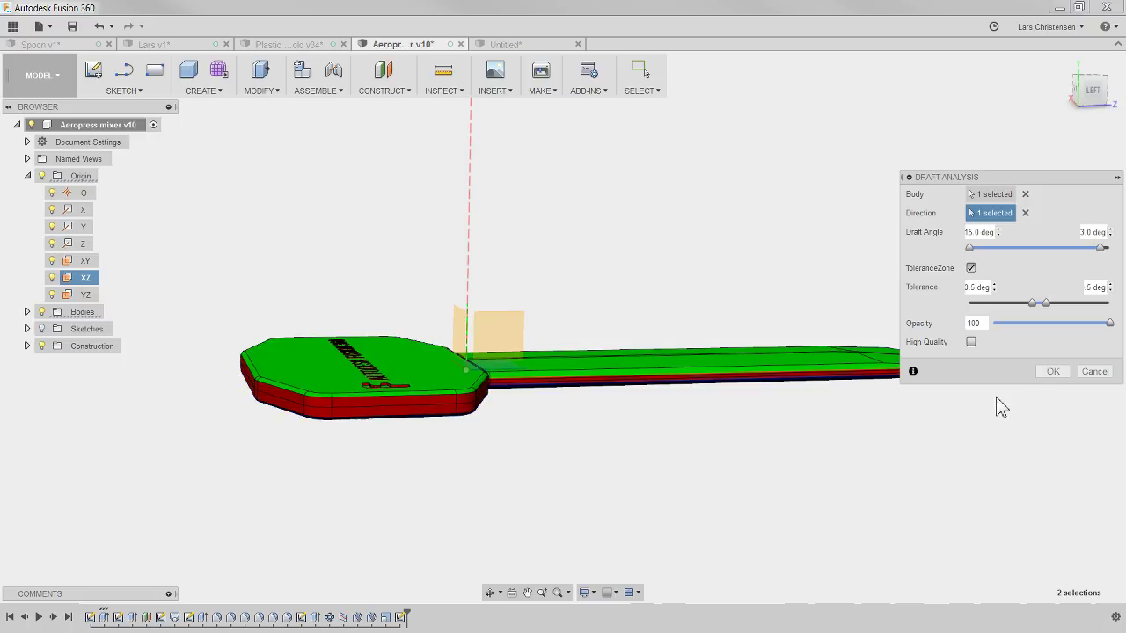
shift+middle_drag(1001, 406, 917, 384)
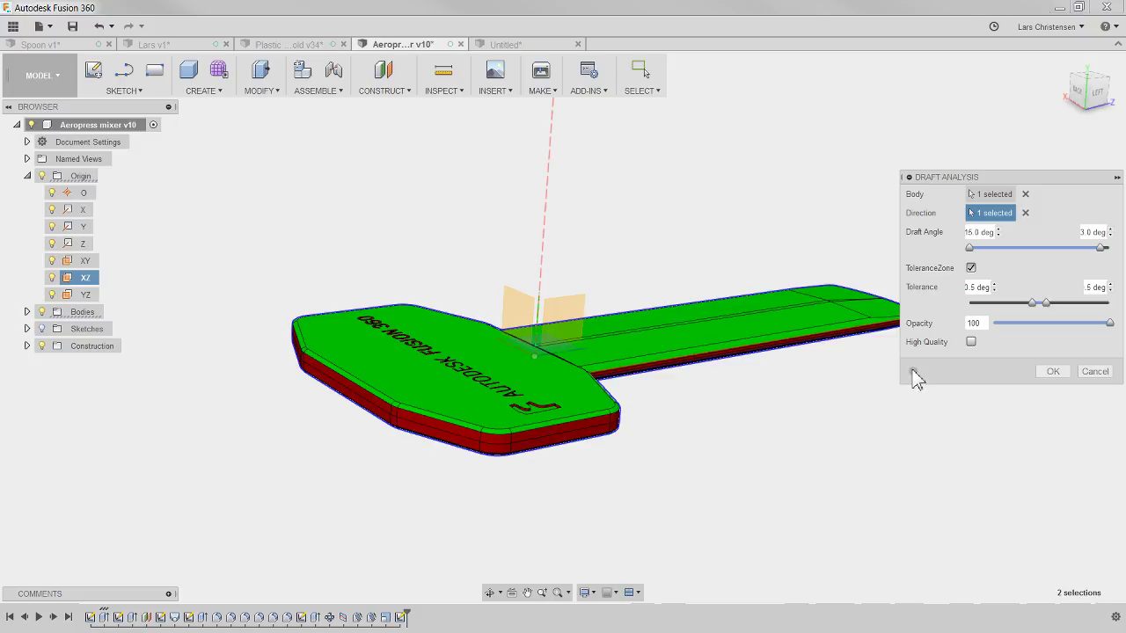
Read the built-in information and tips on draft analysis, and close them
click(913, 371)
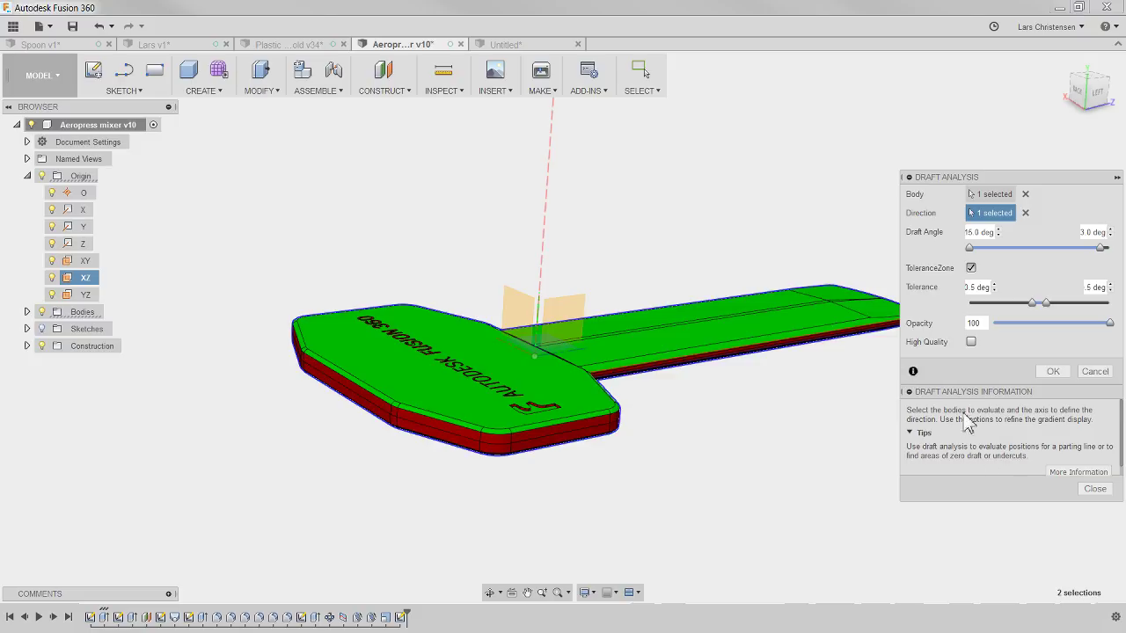
scroll(967, 414, down, 1)
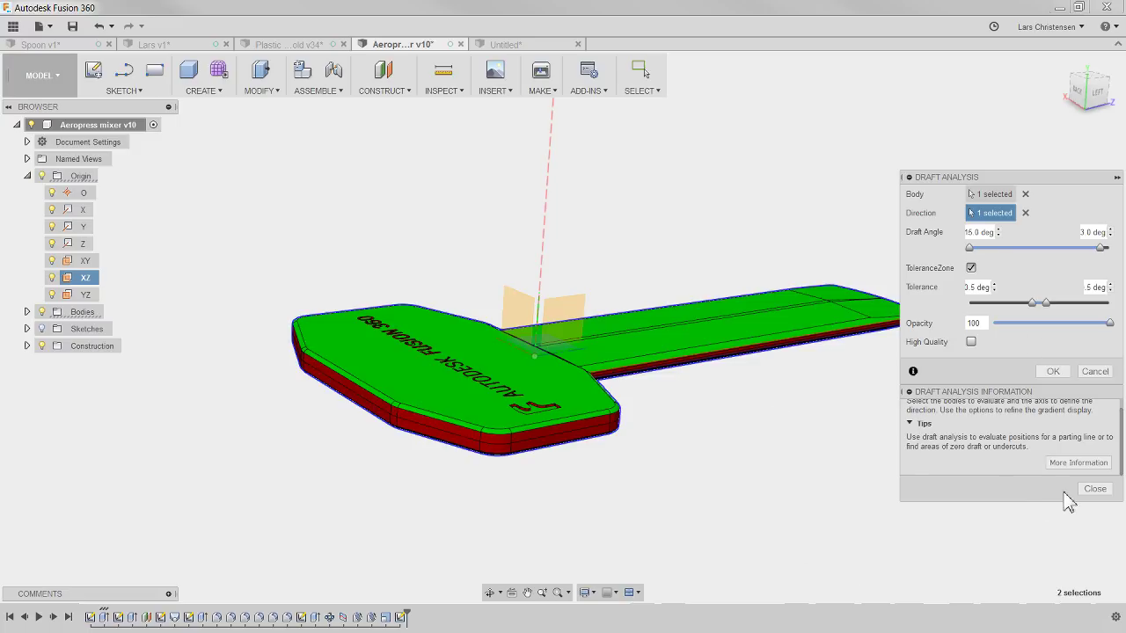
click(1094, 489)
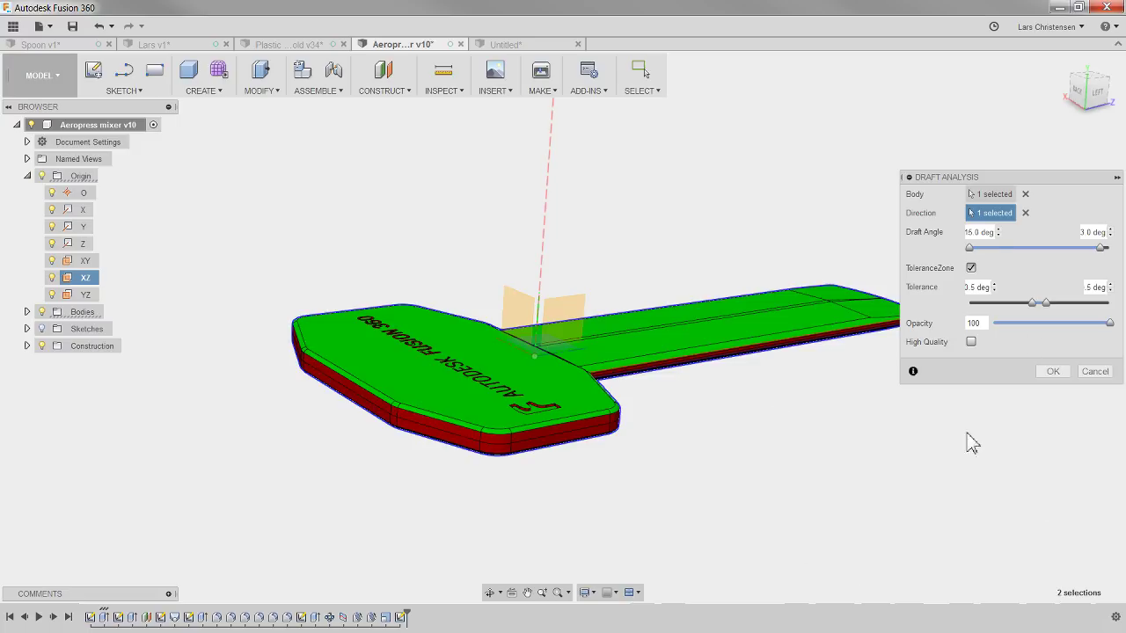
Switch to the chuck assembly document and create a center of mass analysis for the chuck body
click(445, 90)
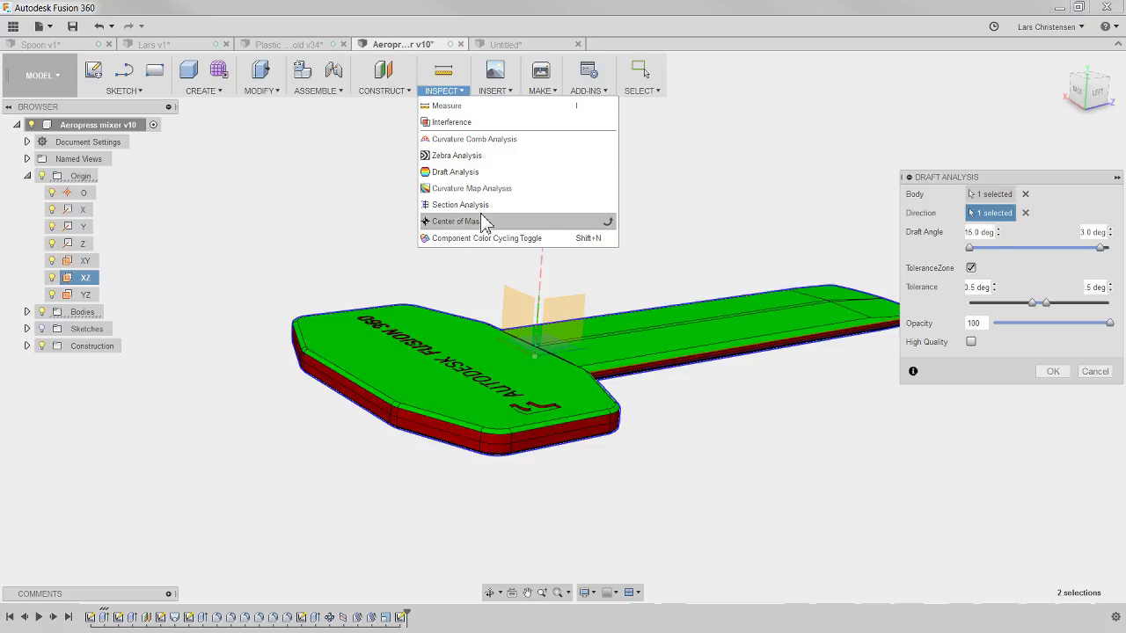
click(167, 44)
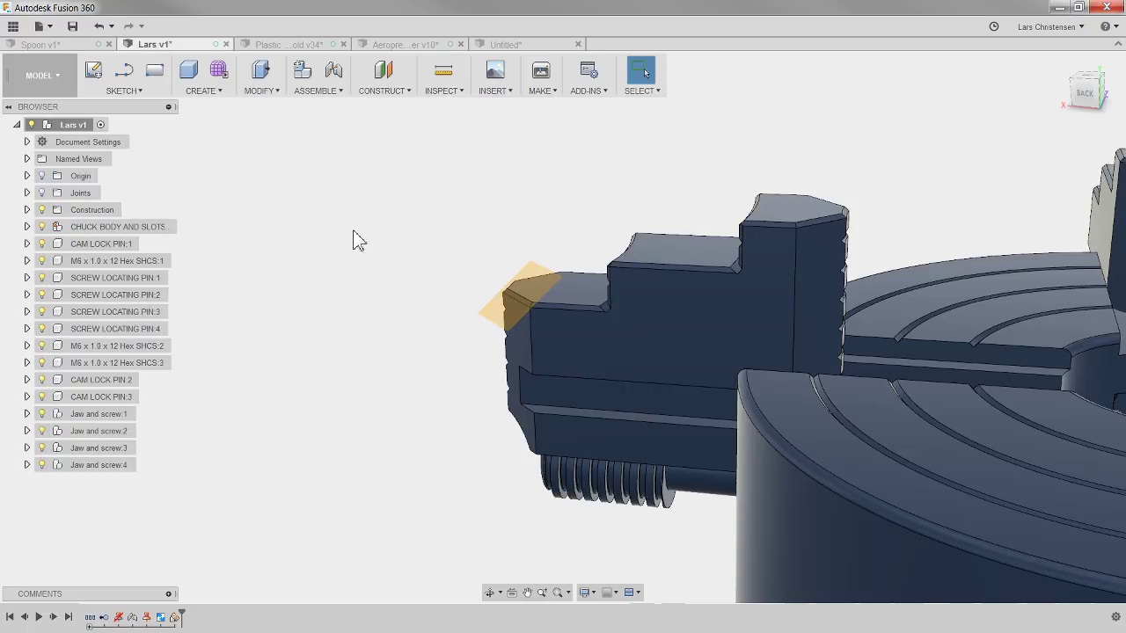
scroll(264, 232, down, 1)
scroll(344, 331, down, 4)
shift+middle_drag(325, 358, 351, 171)
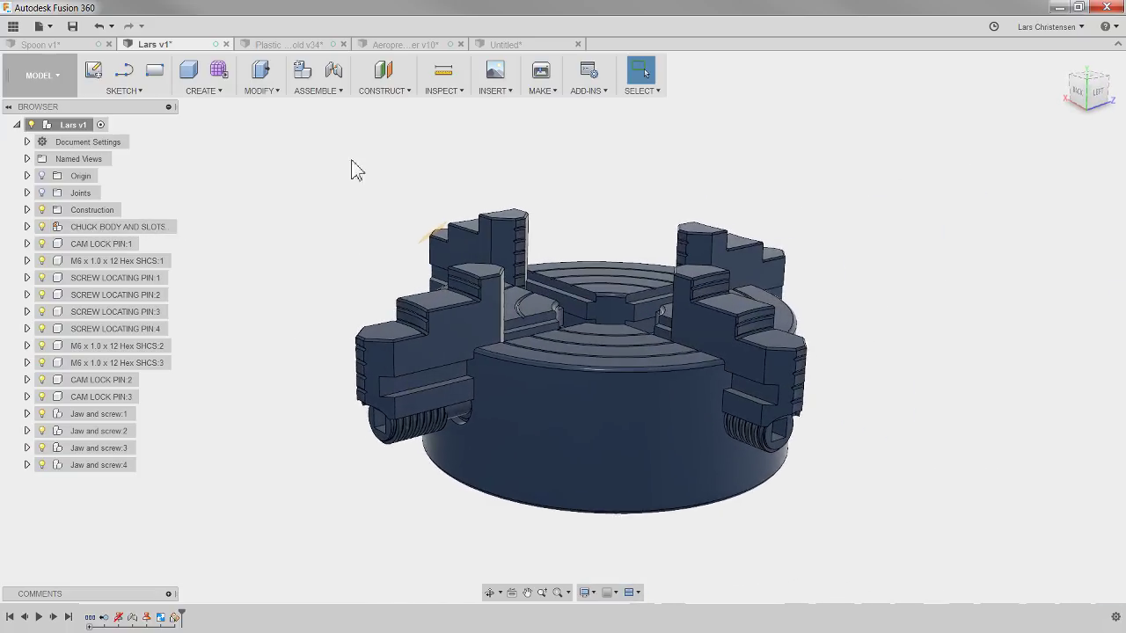
click(457, 91)
click(457, 221)
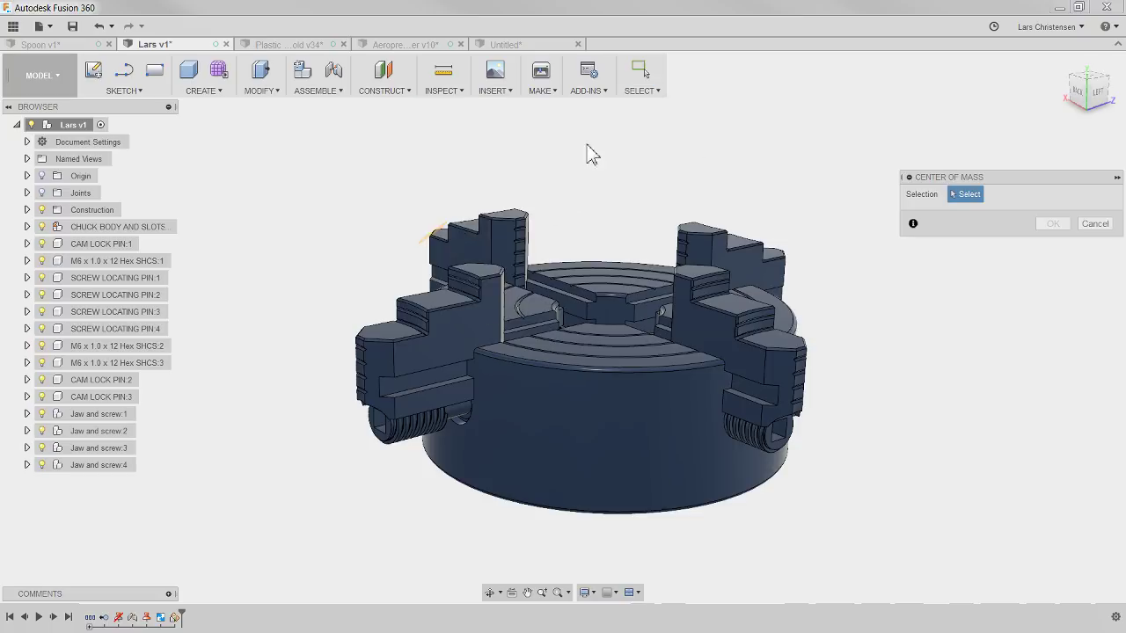
click(615, 475)
shift+middle_drag(428, 530, 1062, 235)
click(1055, 224)
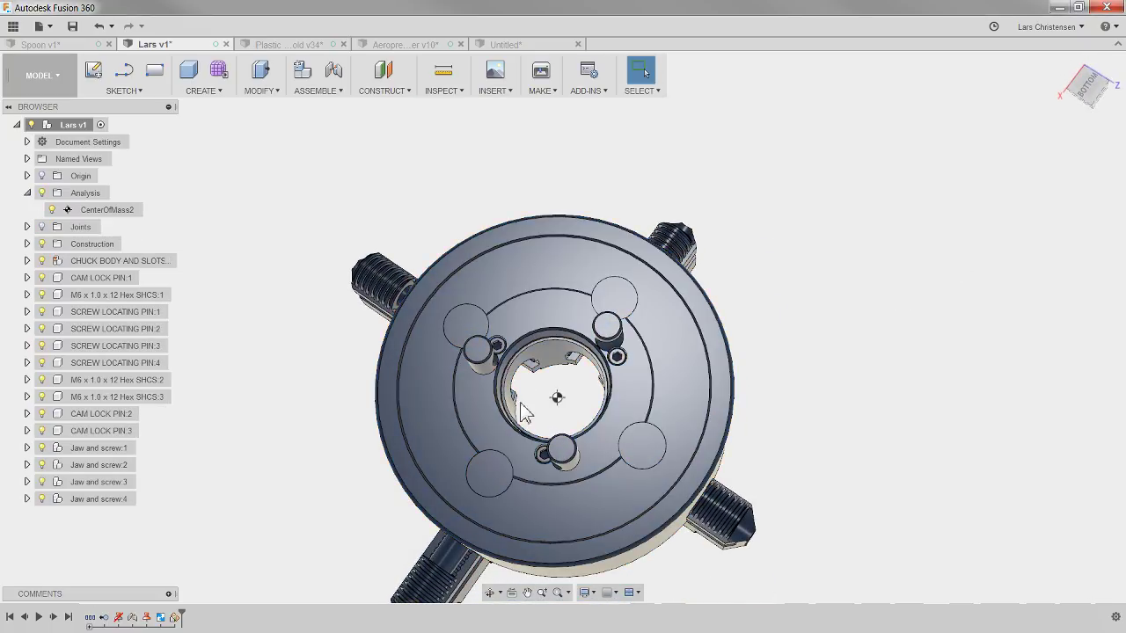
Viewing the chuck from the bottom, add Jaw and screw:1 and SCREW LOCATING PIN:3 to the center of mass analysis
click(1088, 91)
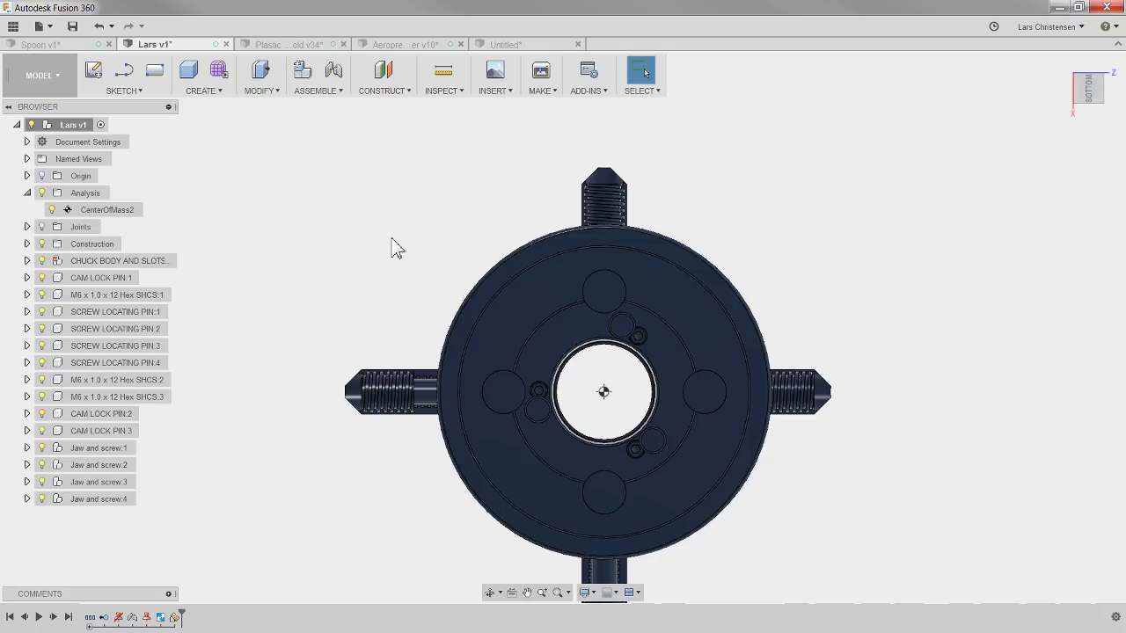
right_click(119, 212)
click(139, 231)
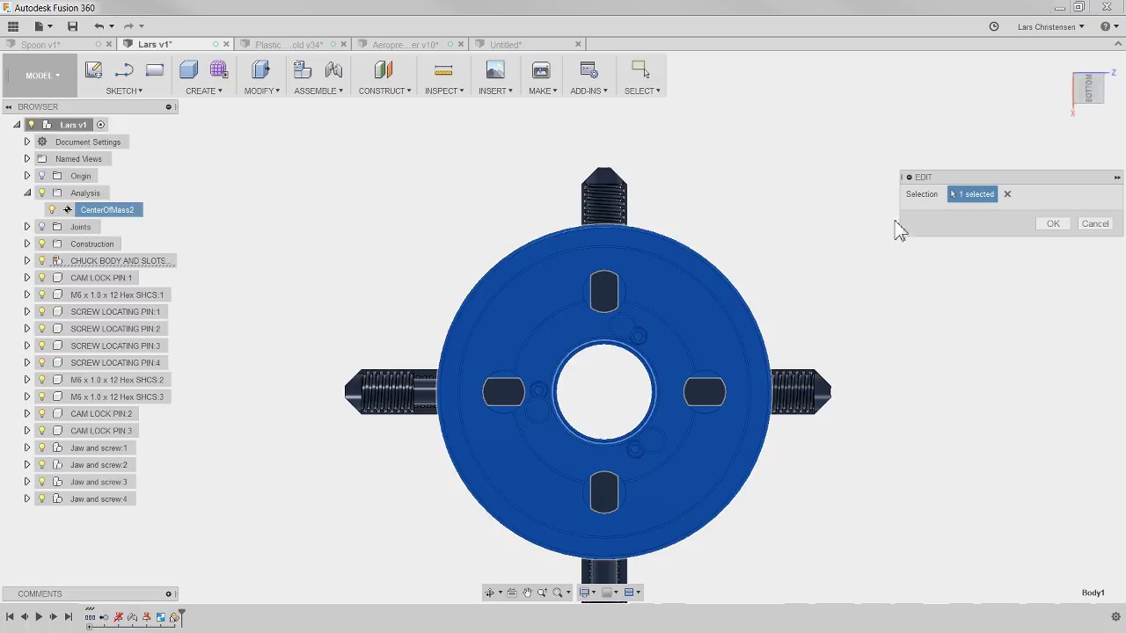
click(823, 403)
click(823, 402)
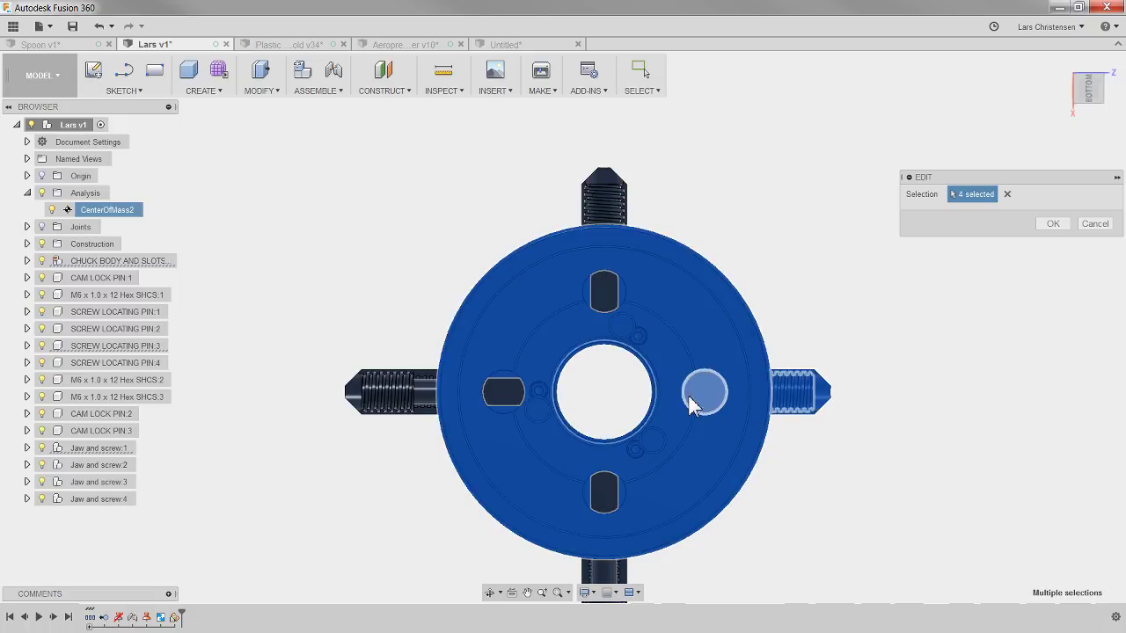
click(1053, 223)
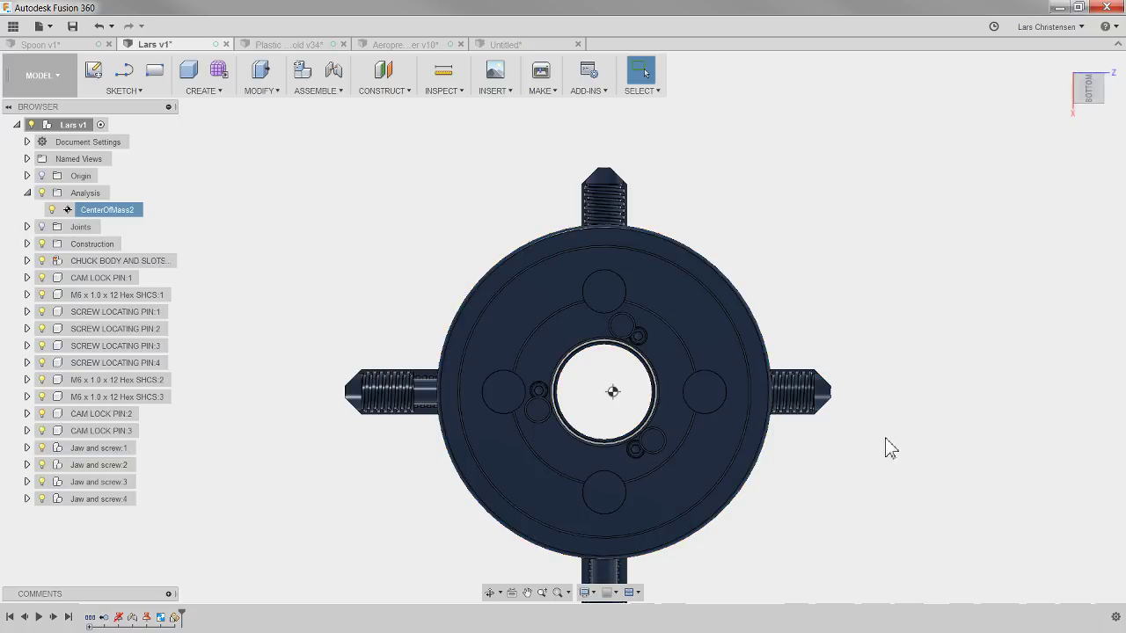
Measure the distance from the center of mass point to a vertex at the tip of Jaw and screw:1
scroll(870, 448, up, 3)
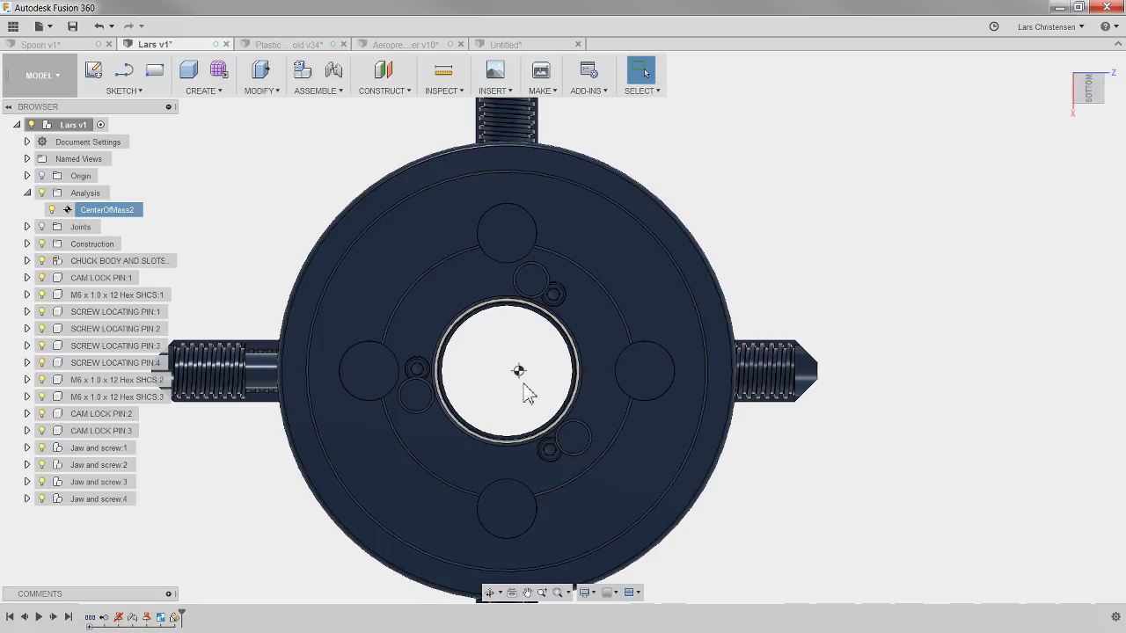
click(441, 74)
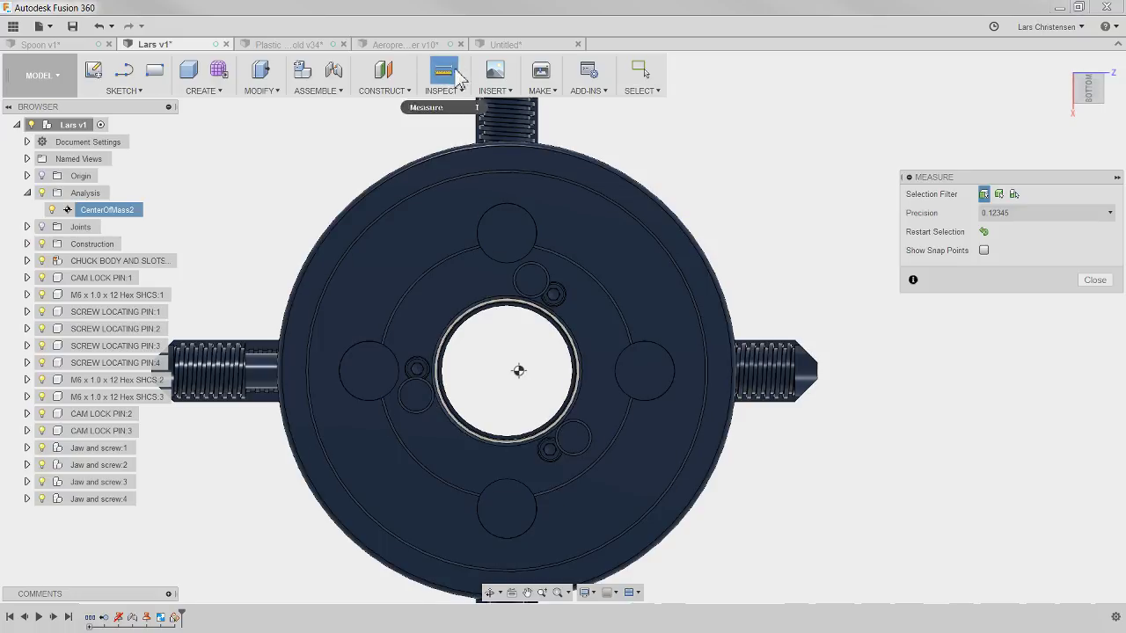
click(518, 370)
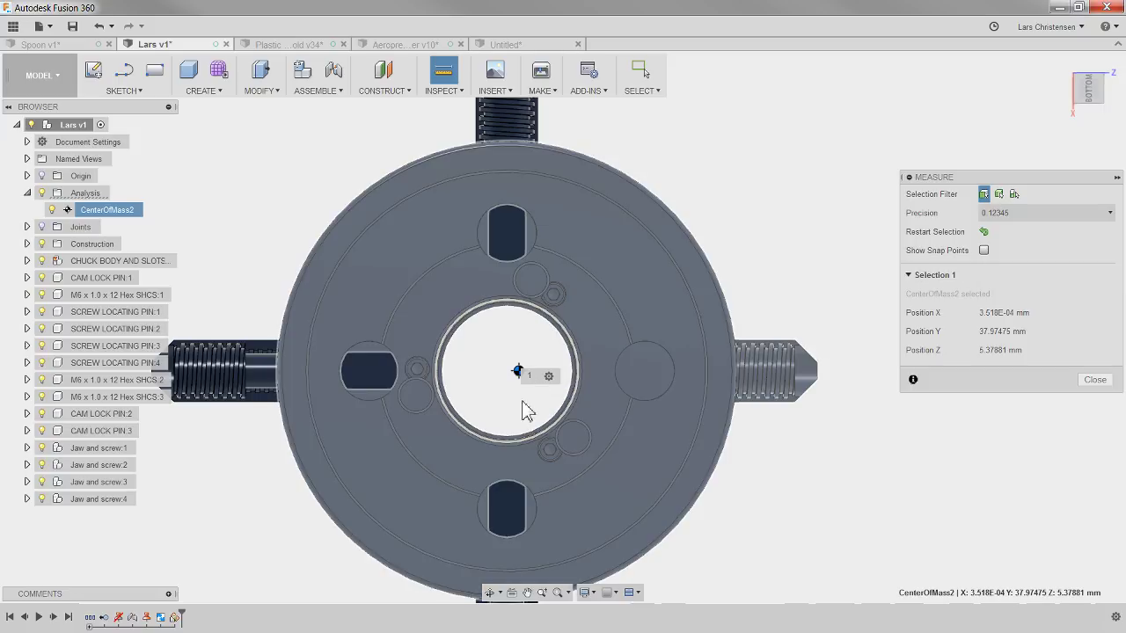
click(817, 382)
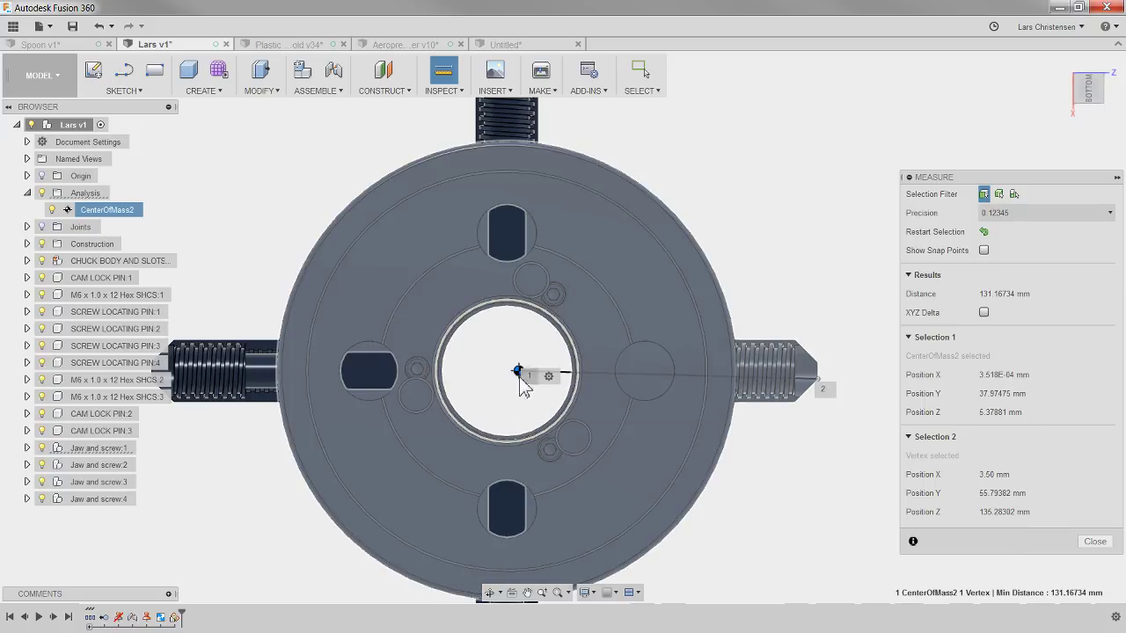
scroll(463, 397, down, 2)
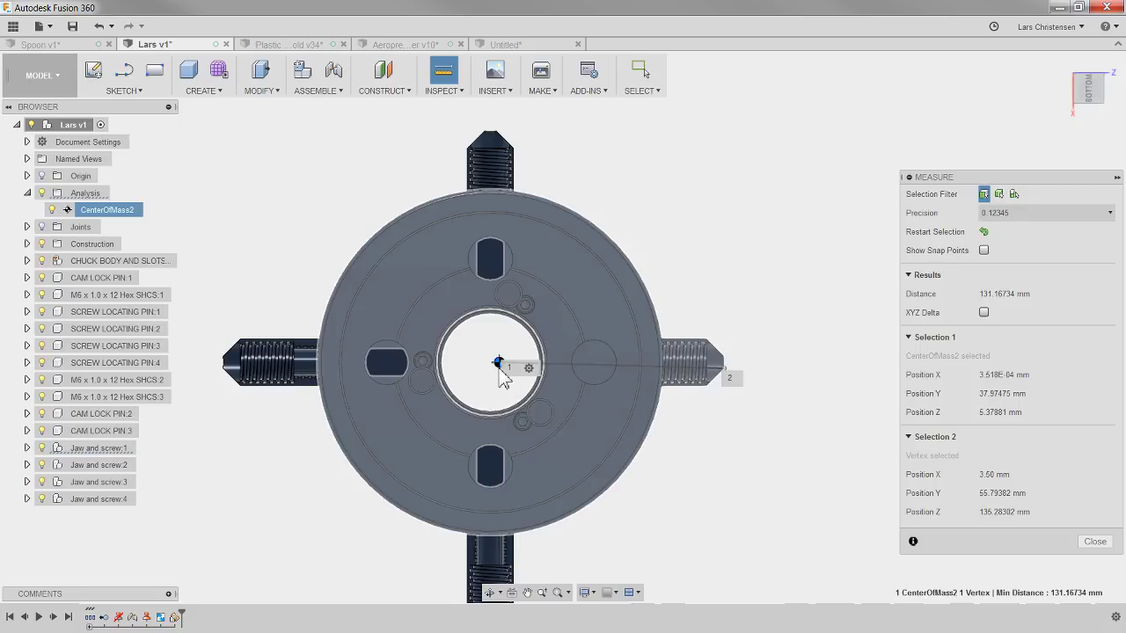
click(1094, 541)
scroll(519, 372, up, 2)
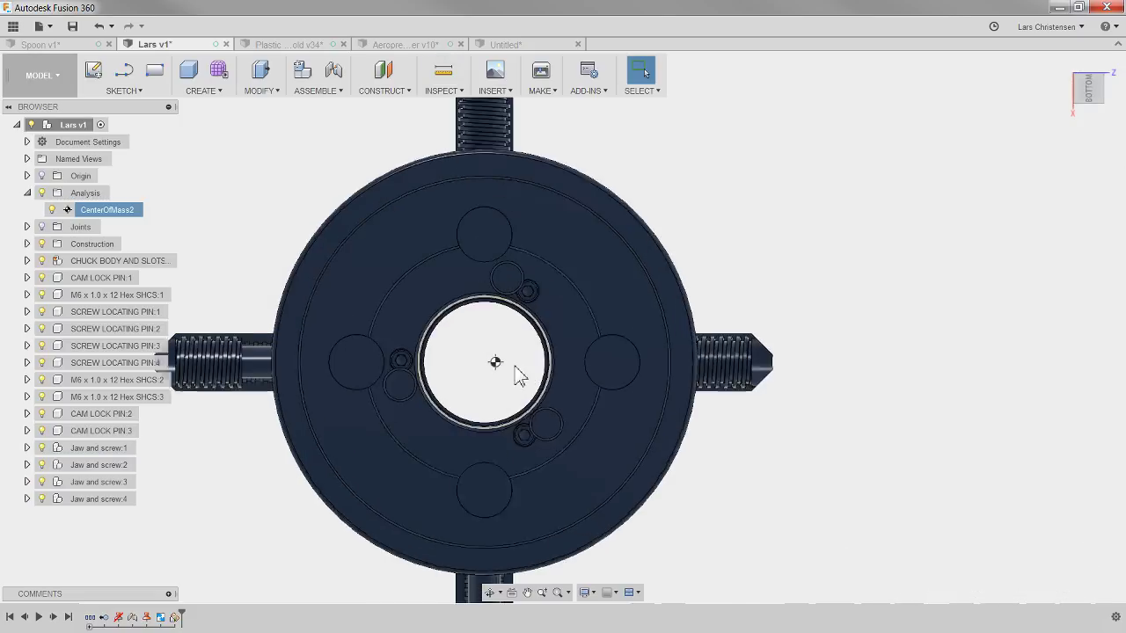
scroll(519, 372, up, 1)
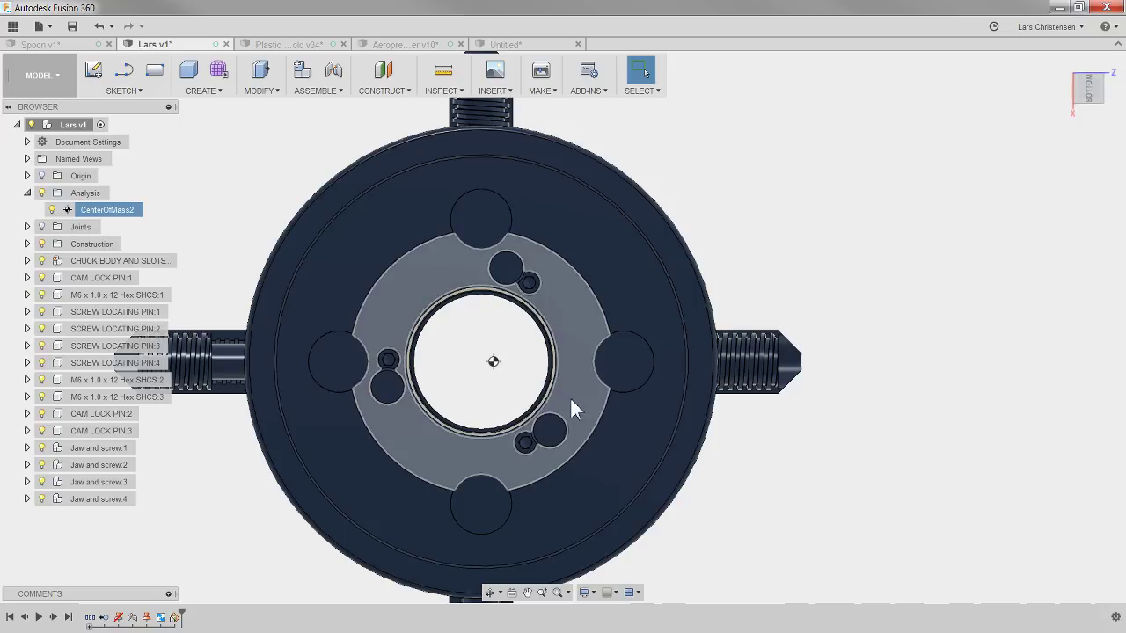
scroll(576, 411, down, 3)
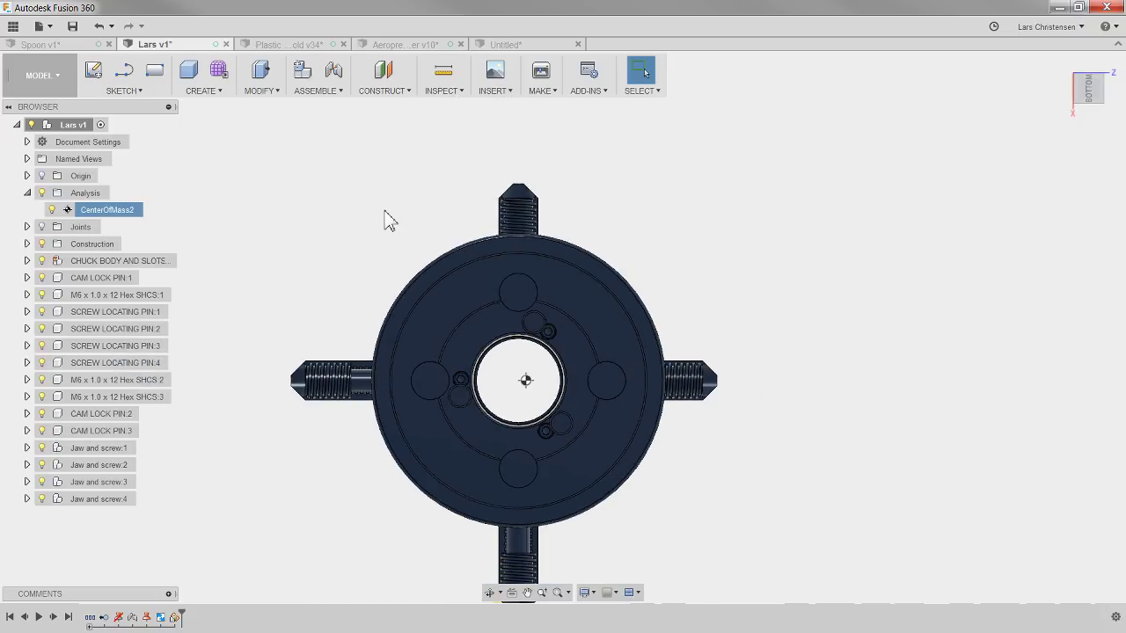
click(459, 94)
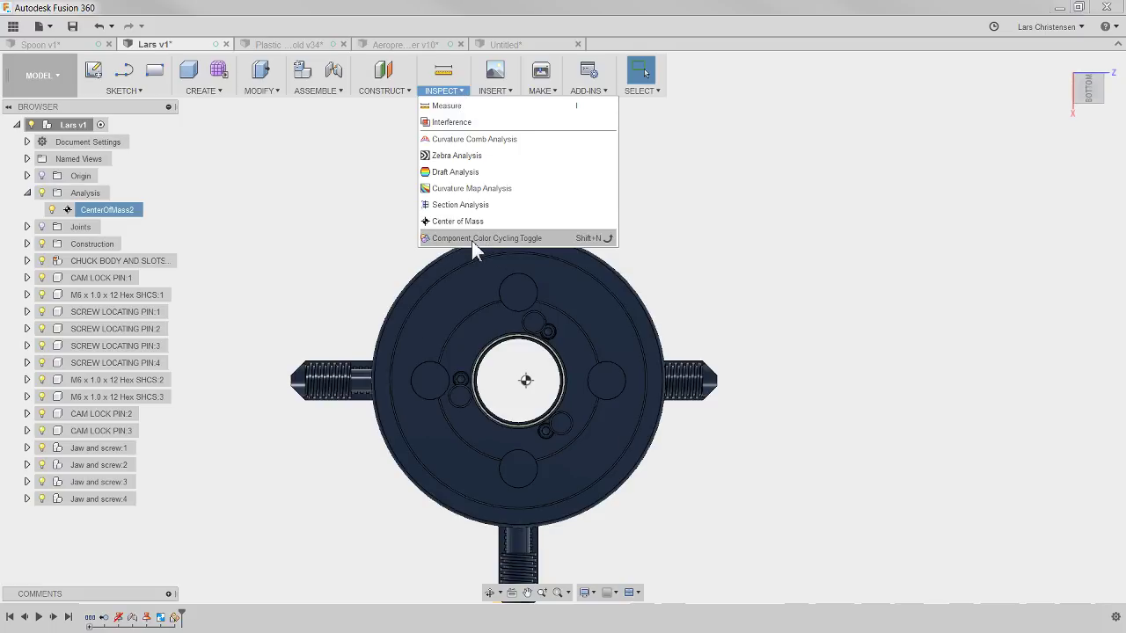
click(354, 285)
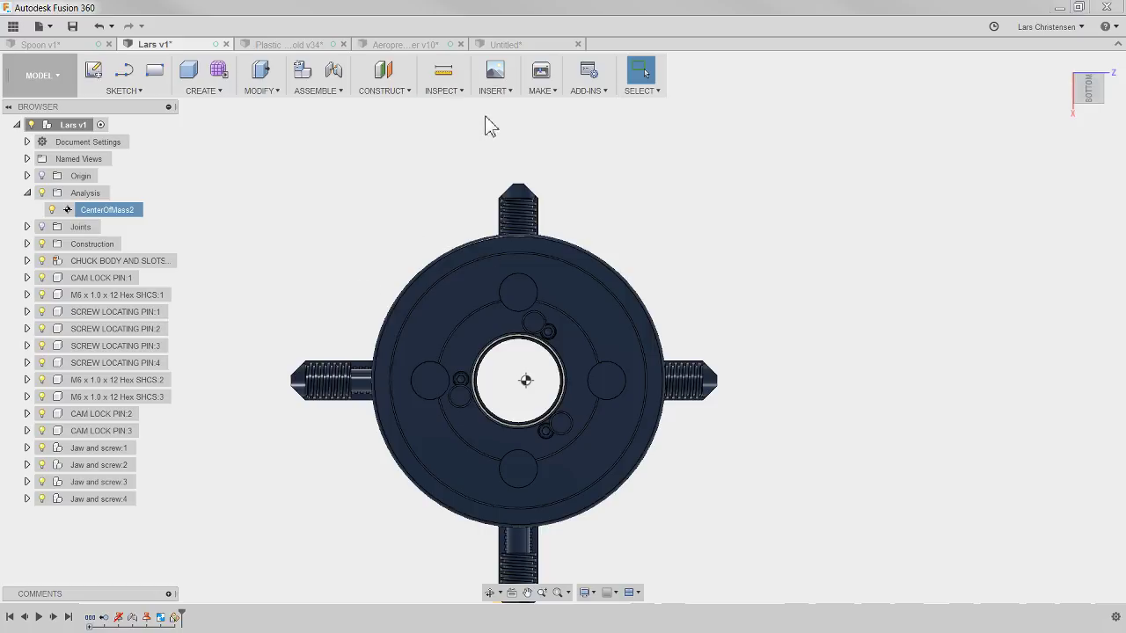
Switch to the plastic injection mold document and turn on component color cycling for the assembly
click(389, 45)
click(318, 45)
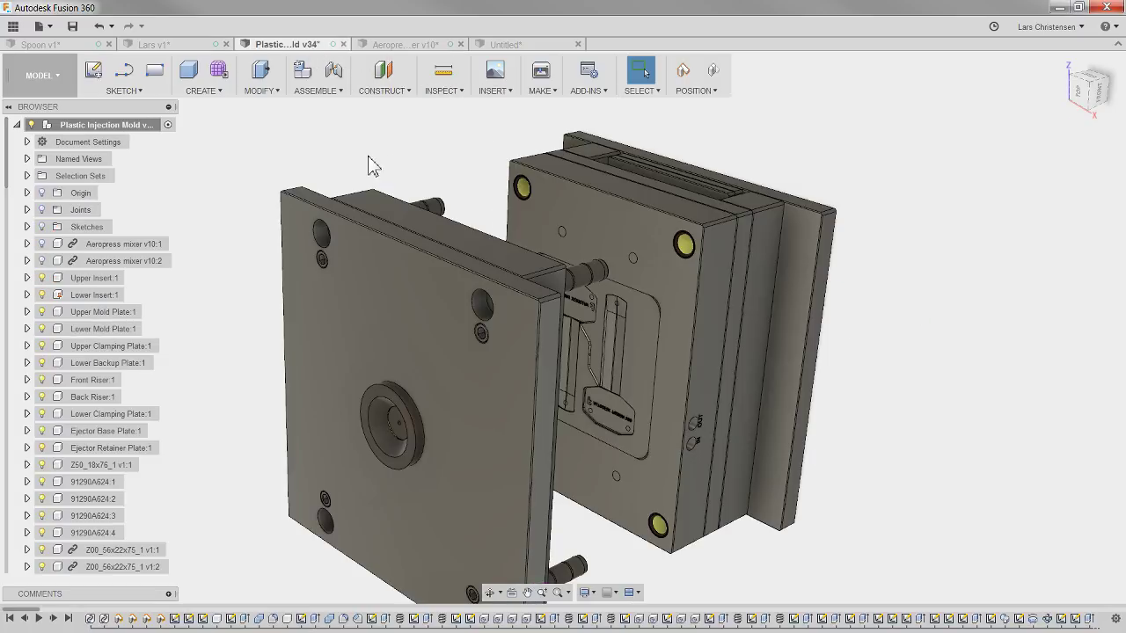
scroll(368, 167, down, 4)
scroll(361, 168, up, 3)
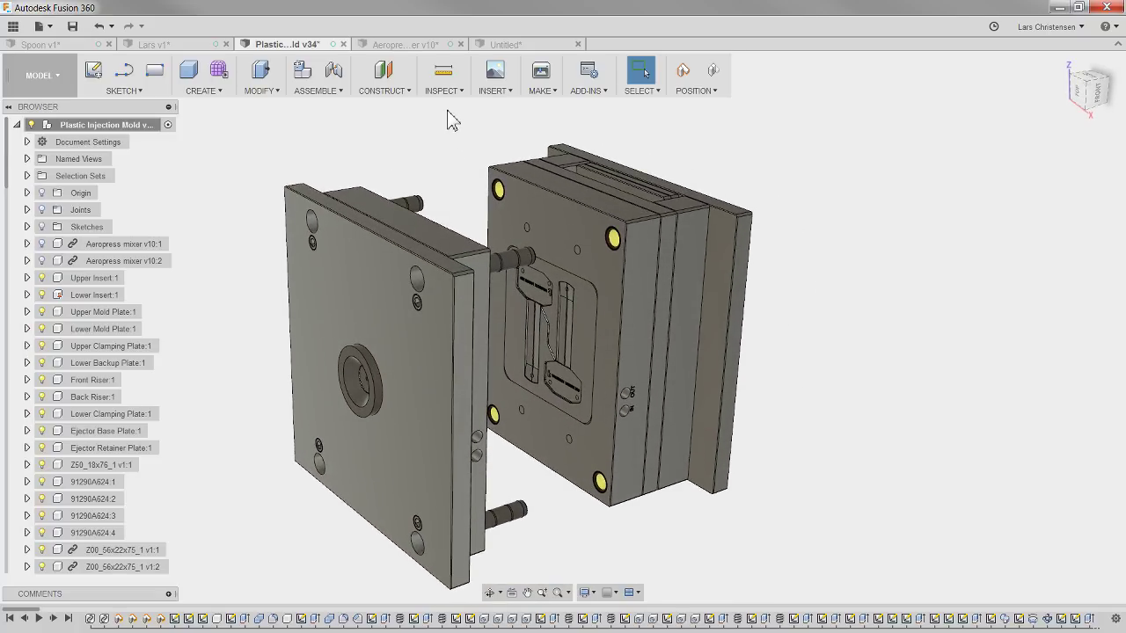
click(444, 88)
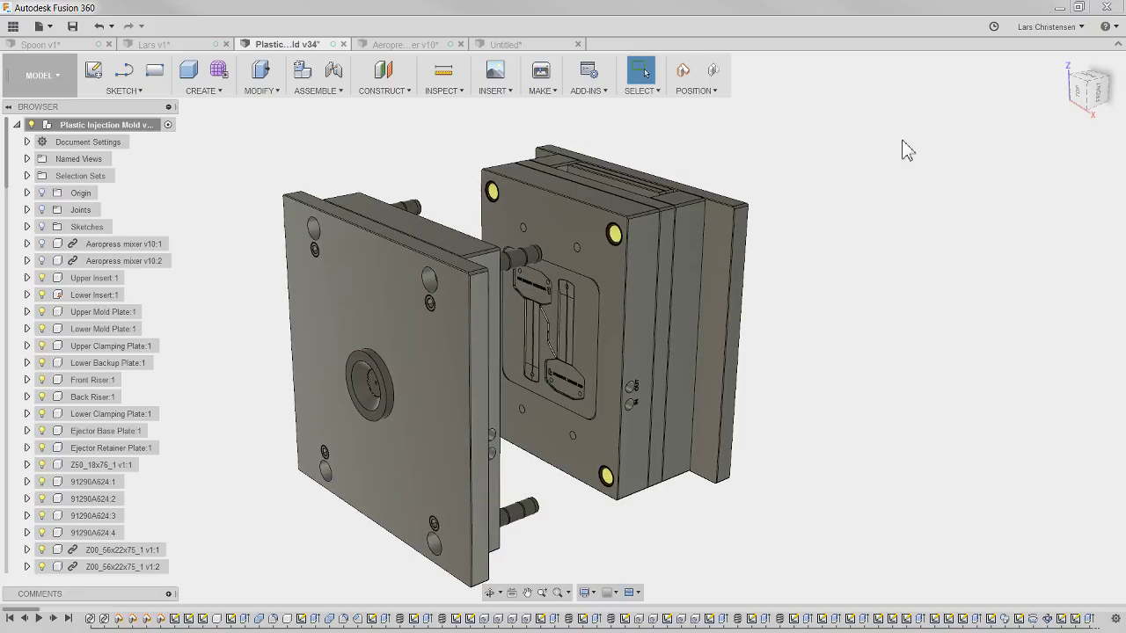
key(shift+n)
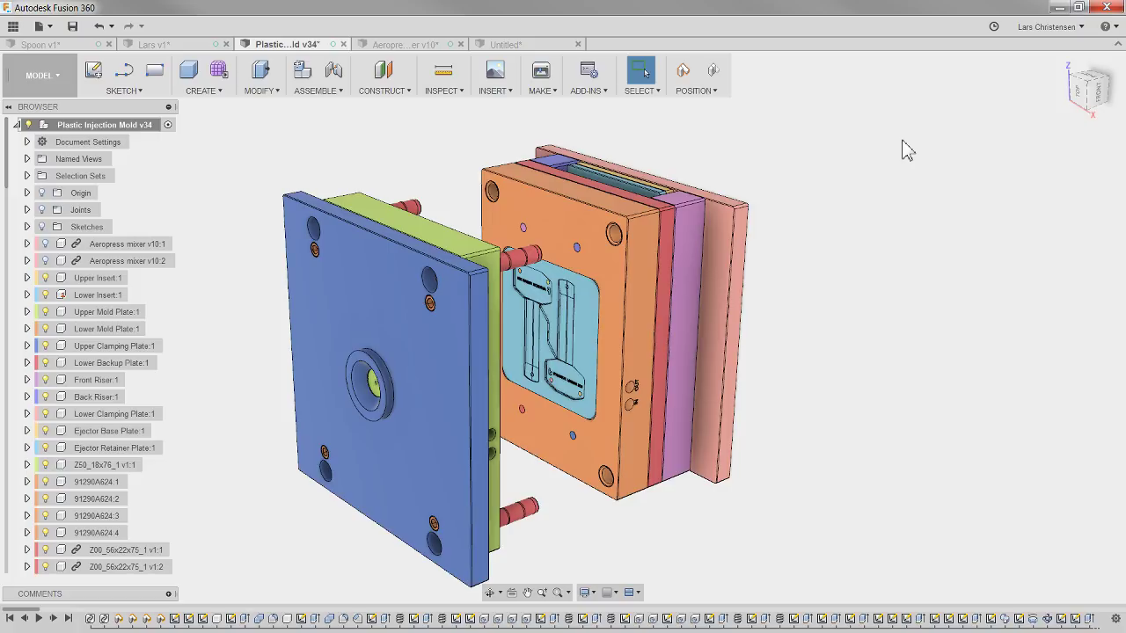
Turn component color cycling off and back on twice to compare the mold with and without distinct component colors
key(shift+n)
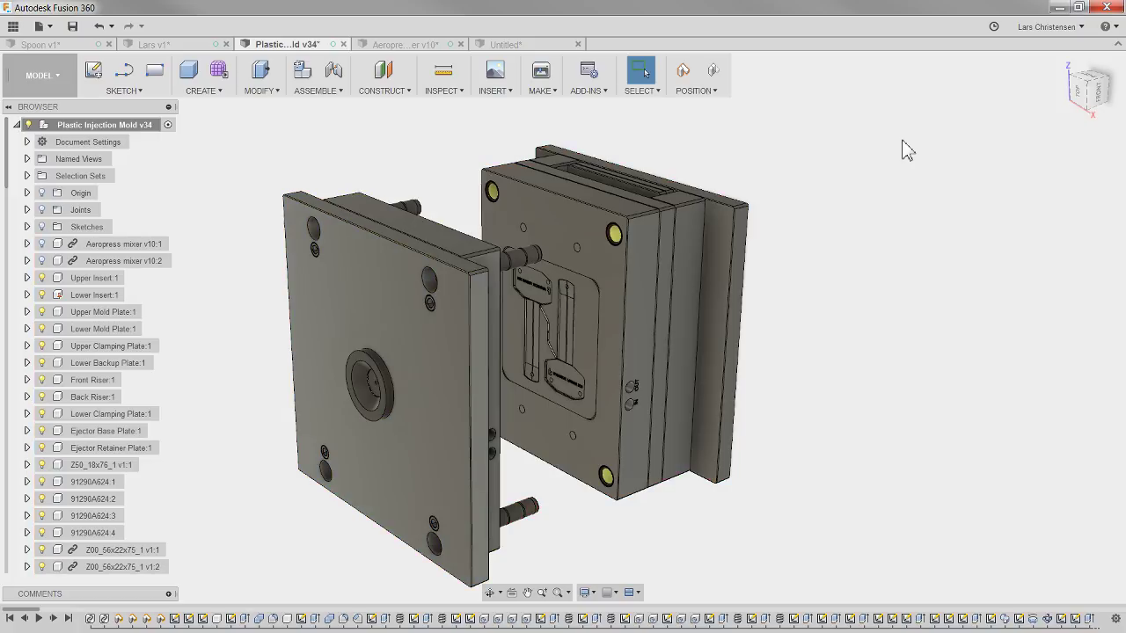
key(shift+n)
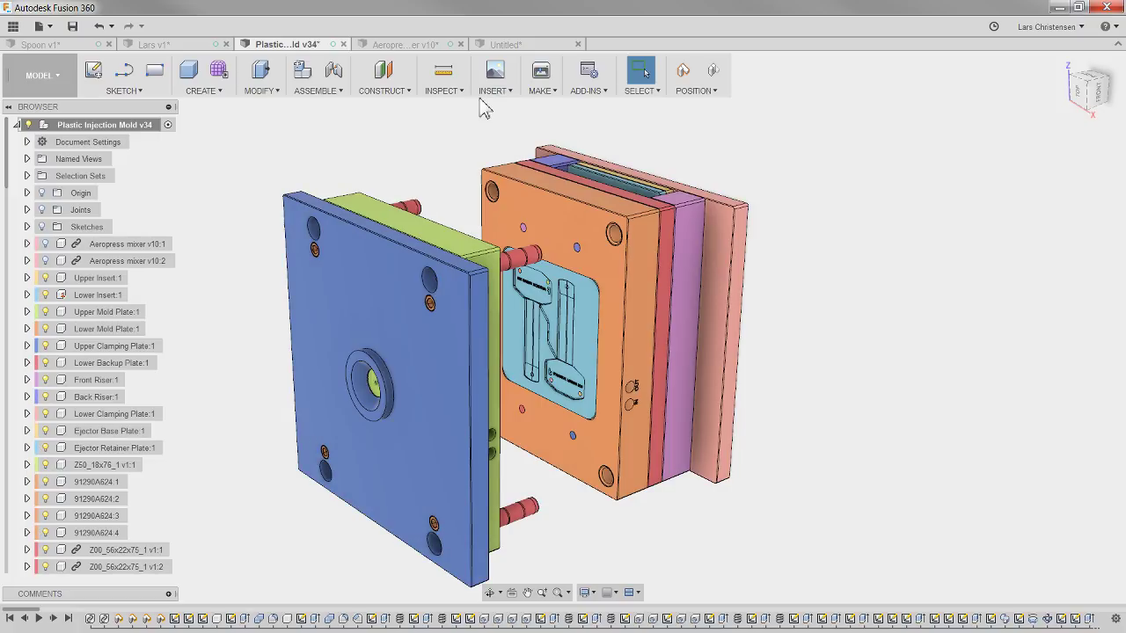
click(444, 88)
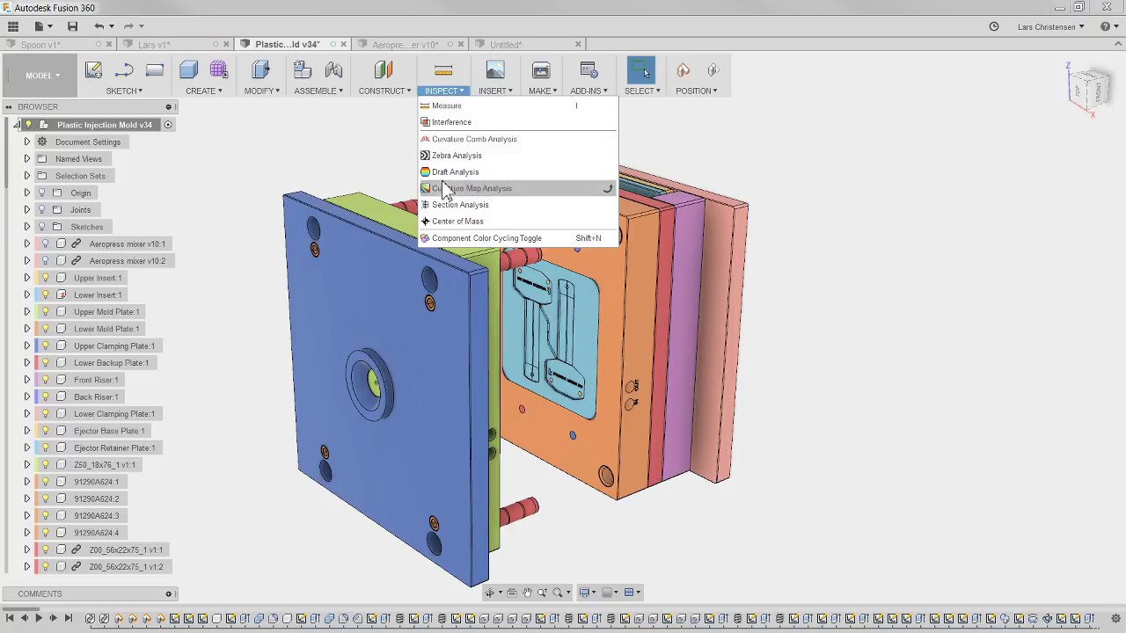
click(453, 240)
click(453, 91)
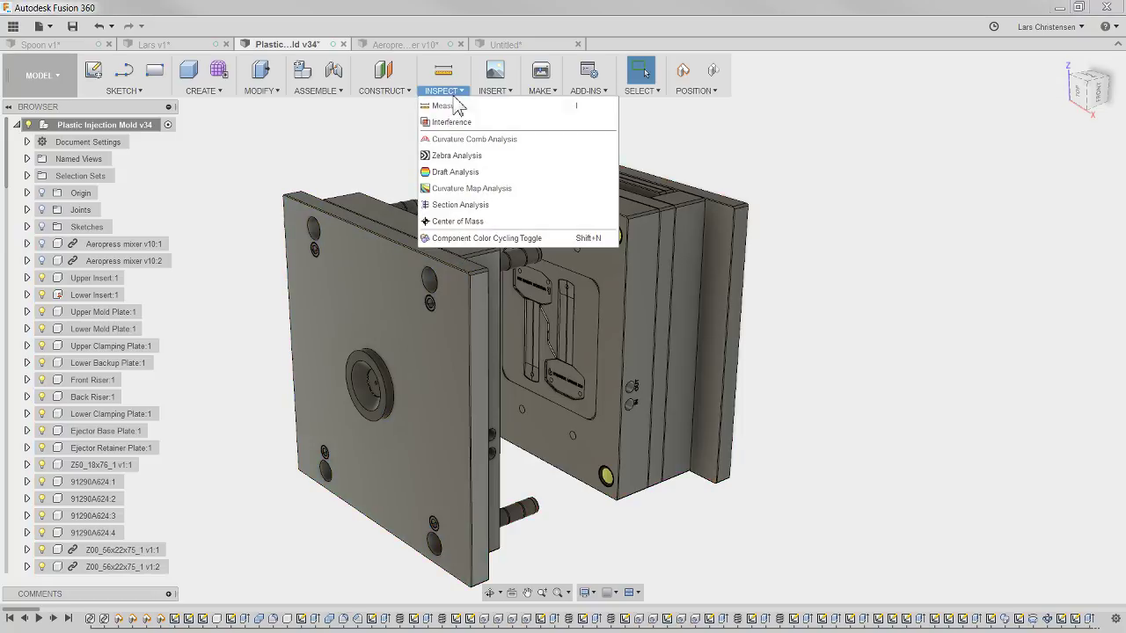
click(449, 241)
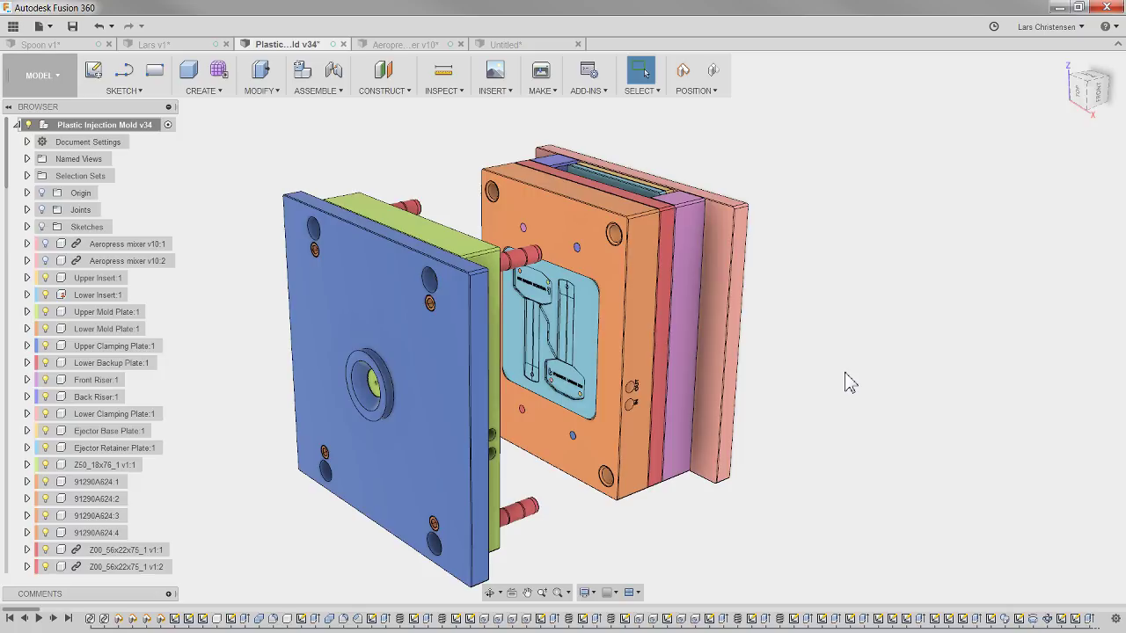
Activate the Upper Insert:1 component to view it within the mold, and reactivate the top-level Plastic Injection Mold assembly
click(327, 352)
shift+middle_drag(302, 536, 288, 492)
shift+middle_drag(414, 478, 394, 320)
shift+middle_drag(262, 467, 282, 454)
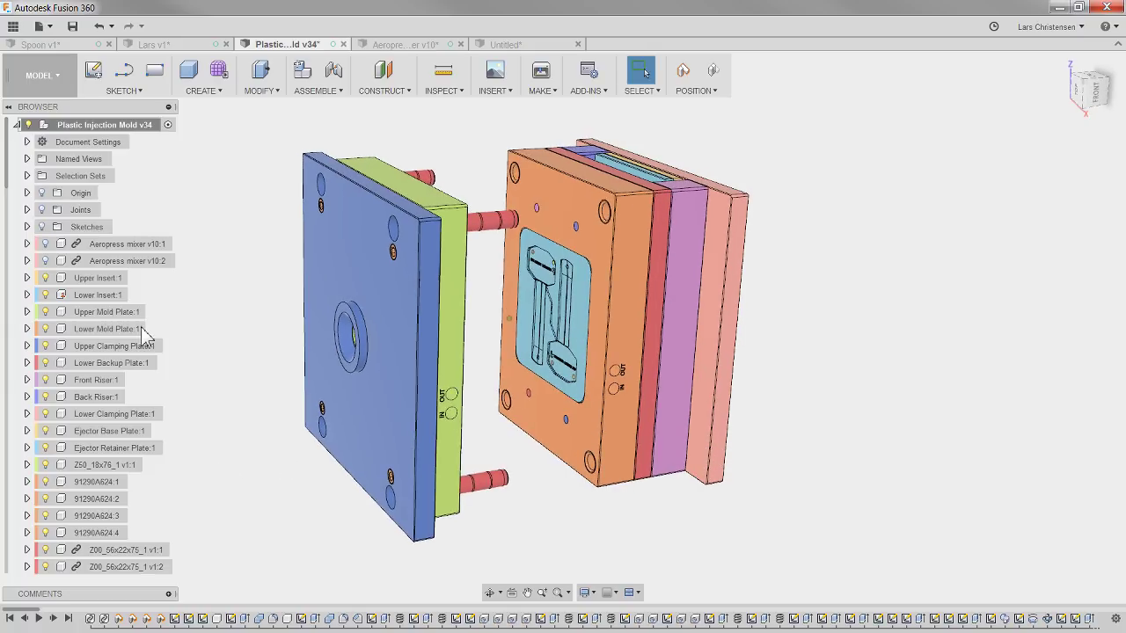
click(135, 281)
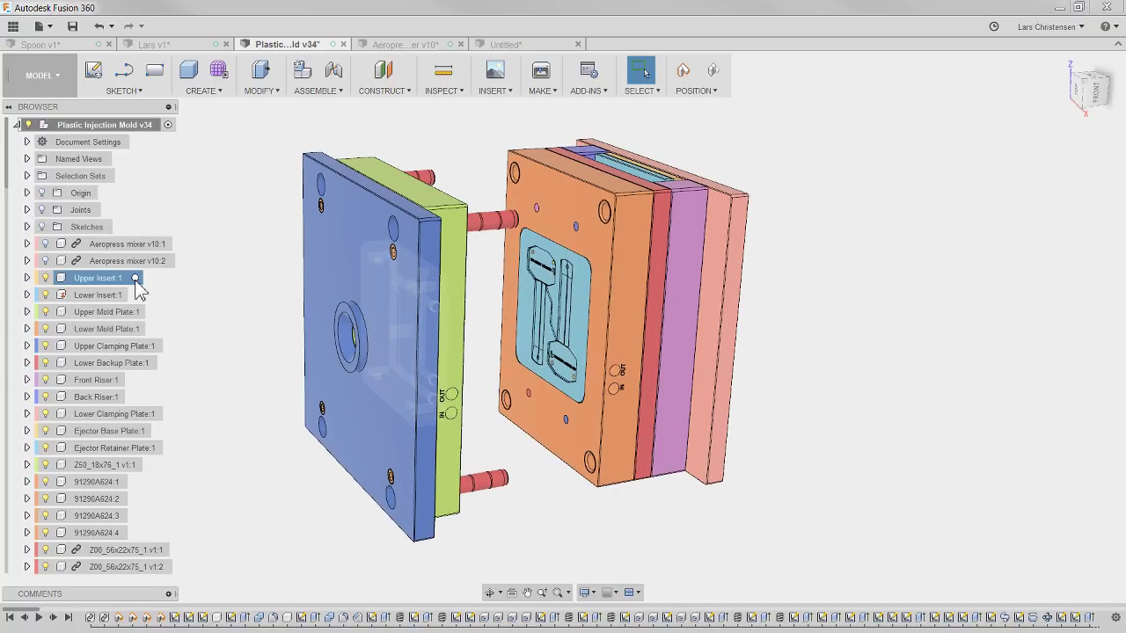
click(135, 279)
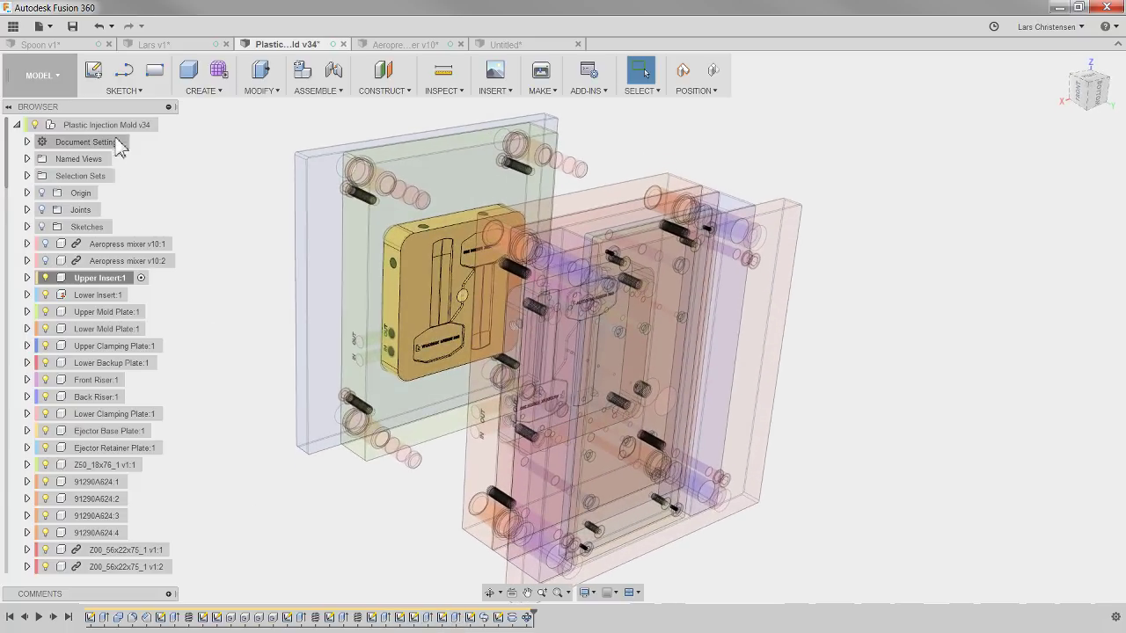
click(166, 125)
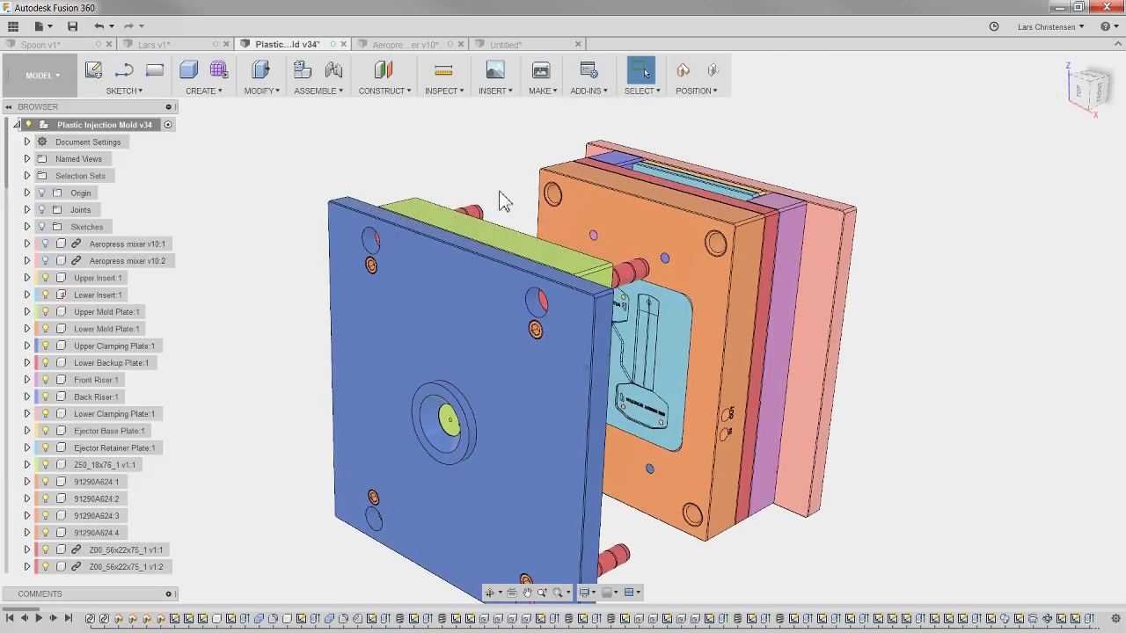
Bring up the available inspection tools for the mold assembly
click(444, 91)
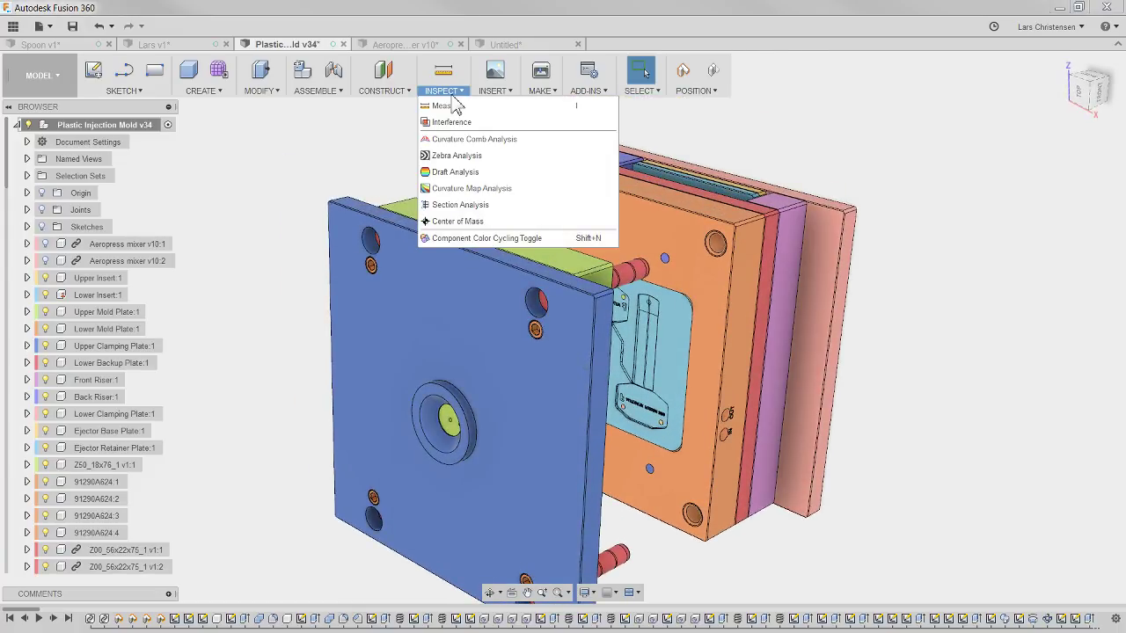